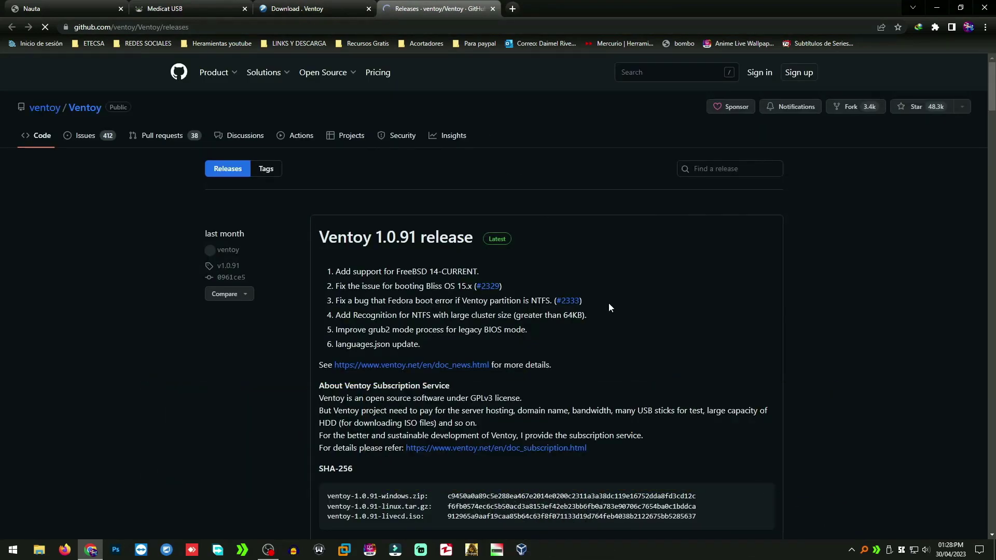
- Download ventoy-1.0.91-windows.zip from the assets of the Ventoy 1.0.91 release
{"action": "scroll", "coordinate": [609, 303], "scroll_direction": "down", "scroll_amount": 5}
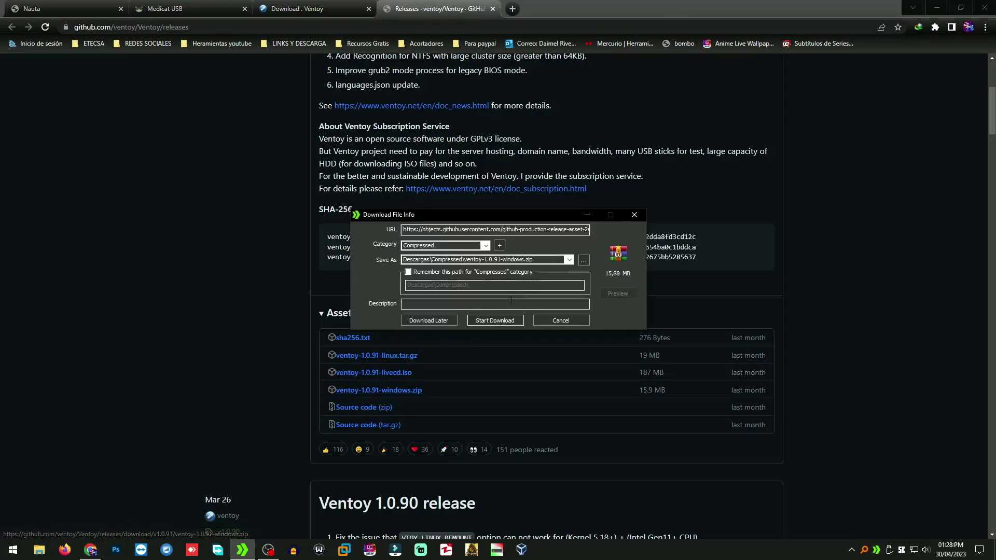
{"action": "left_click", "coordinate": [501, 316]}
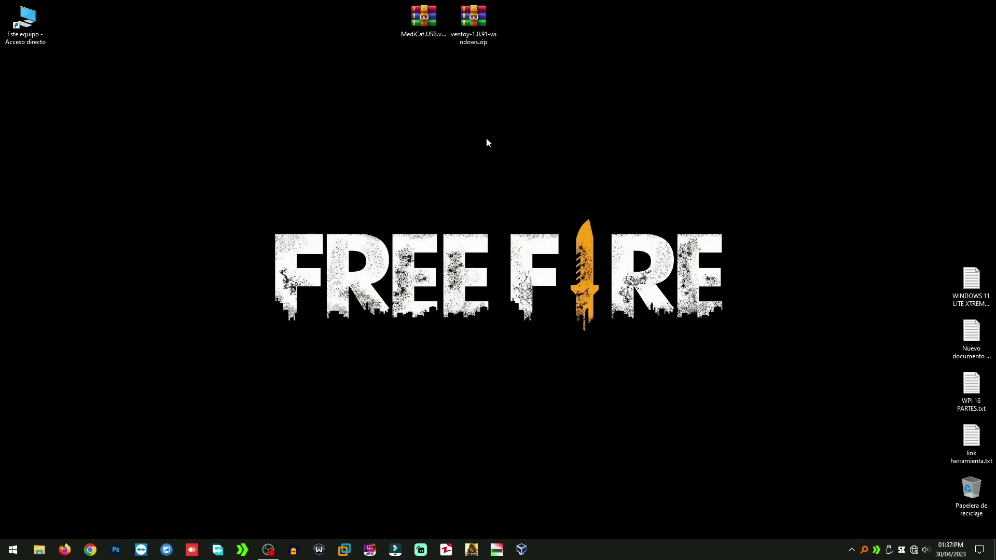
- Check in Este equipo that the USB drive (E:) is connected, and close the window
{"action": "double_click", "coordinate": [25, 20]}
{"action": "left_click", "coordinate": [413, 162]}
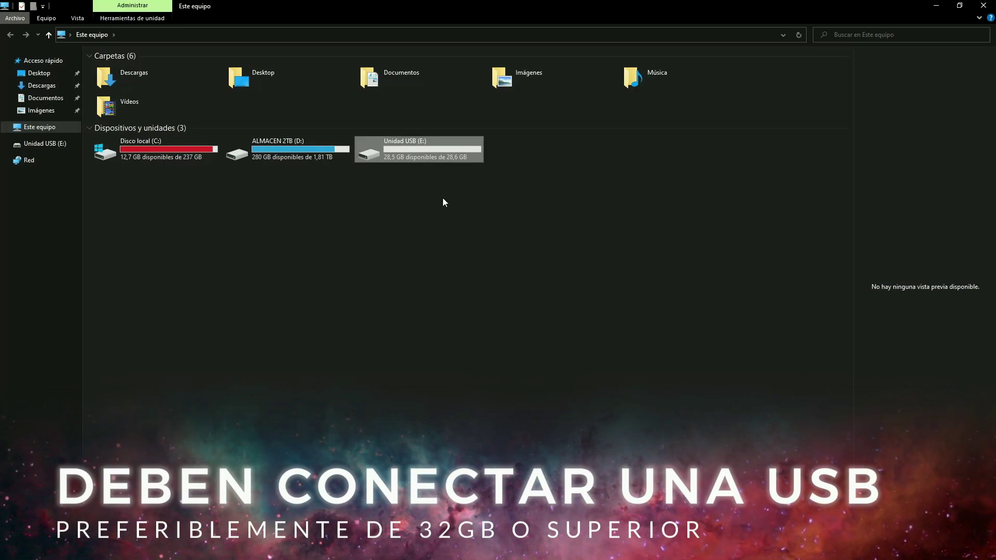
{"action": "left_click", "coordinate": [443, 199]}
{"action": "left_click", "coordinate": [431, 158]}
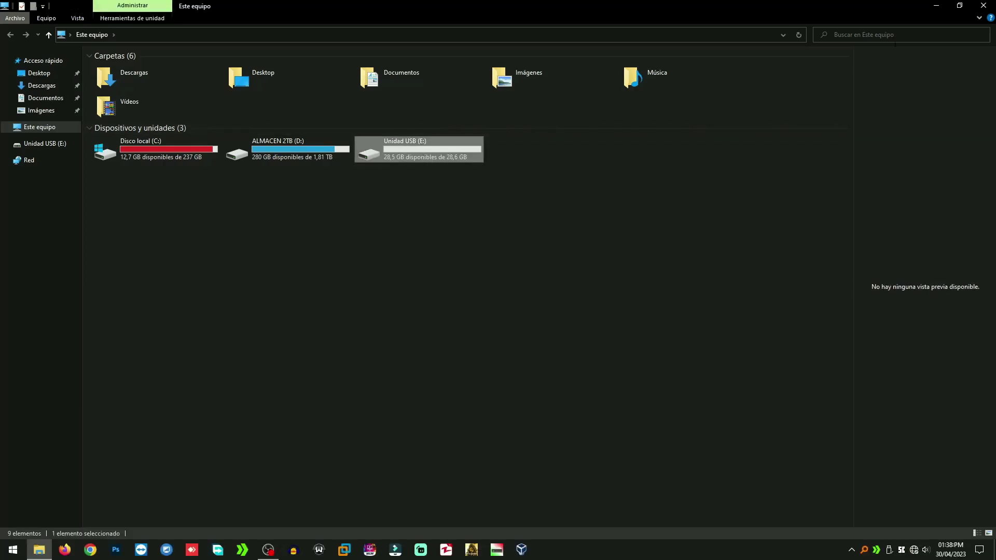
{"action": "left_click", "coordinate": [984, 7]}
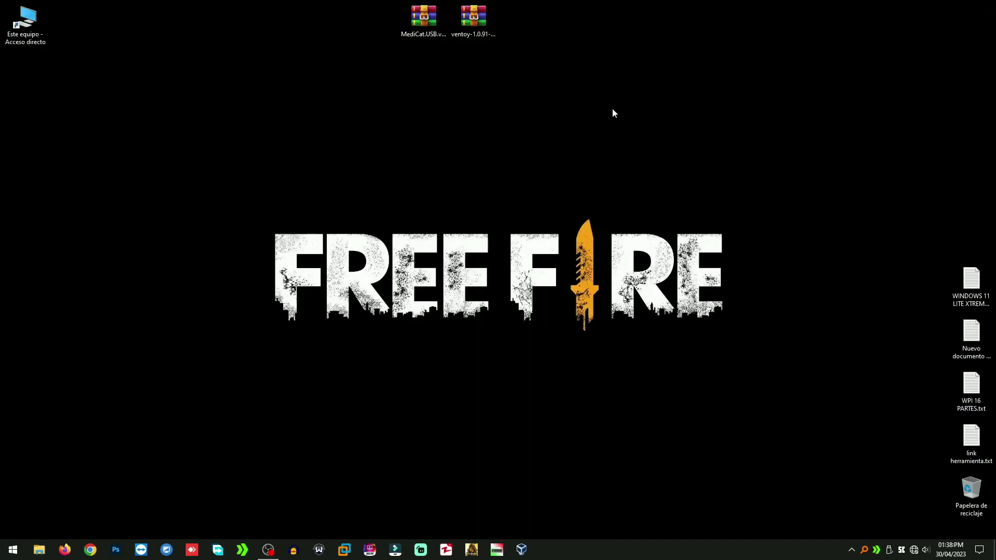
- Extract the ventoy-1.0.91-windows.zip archive directly onto the desktop with WinRAR
{"action": "right_click", "coordinate": [471, 17]}
{"action": "mouse_move", "coordinate": [501, 47]}
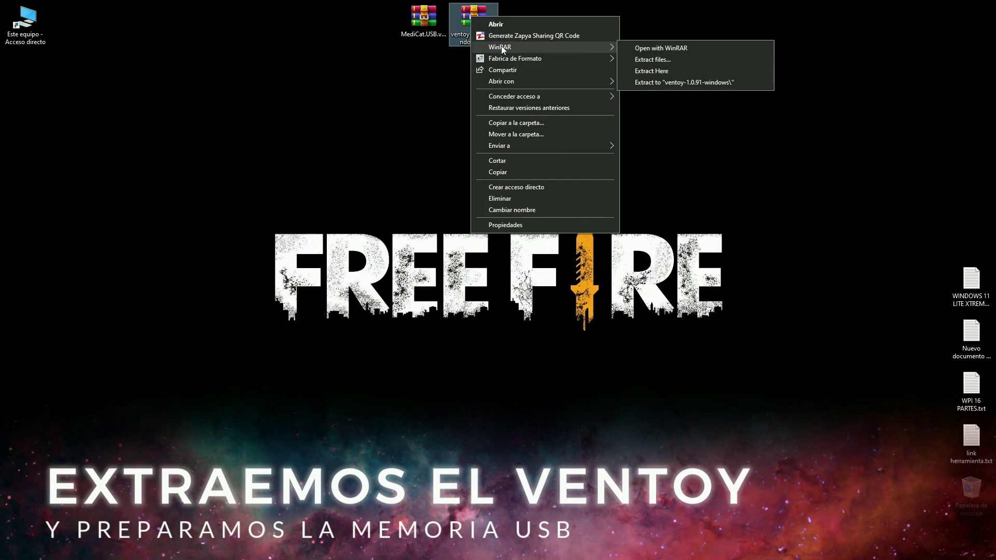
{"action": "left_click", "coordinate": [664, 76]}
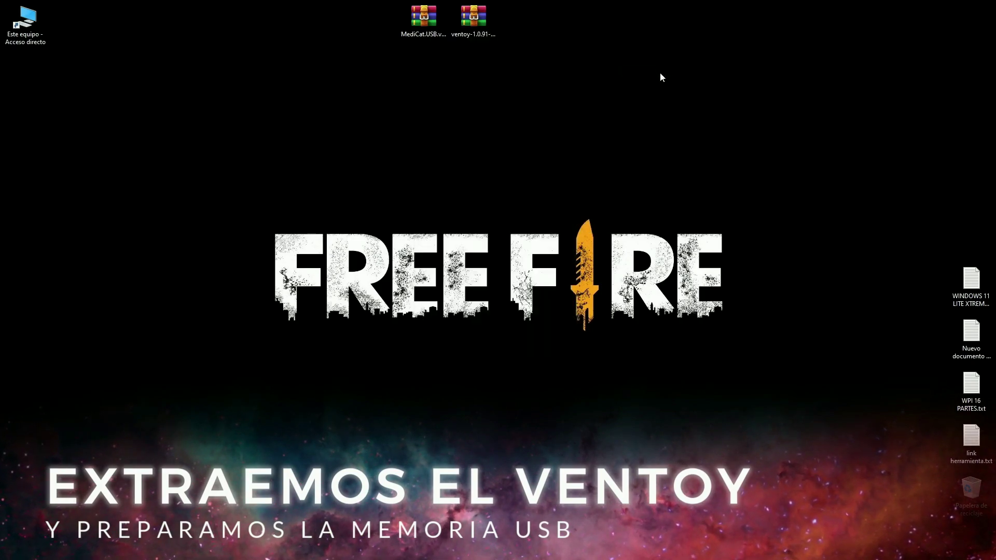
- Open the extracted ventoy-1.0.91 folder and run Ventoy2Disk.exe as administrator
{"action": "double_click", "coordinate": [25, 72]}
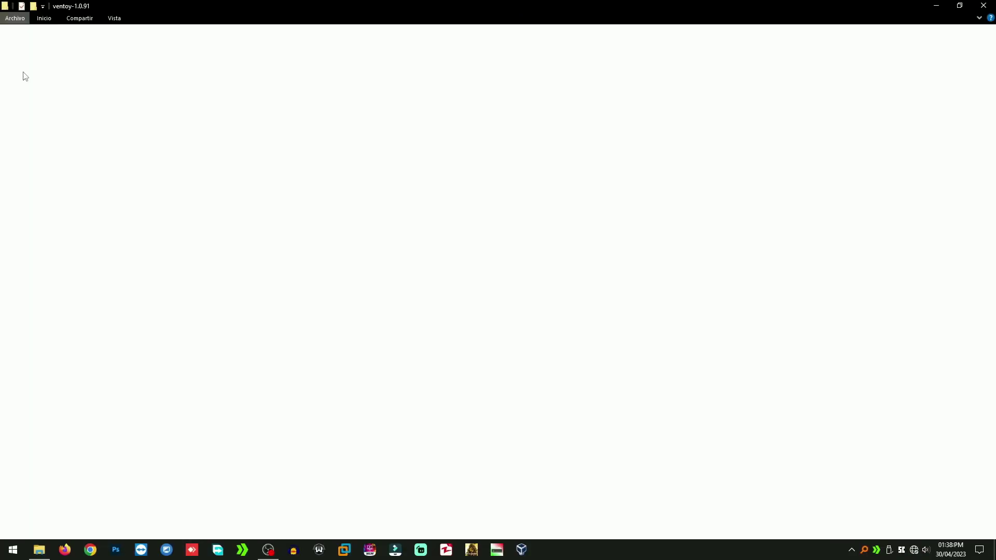
{"action": "left_click", "coordinate": [126, 124]}
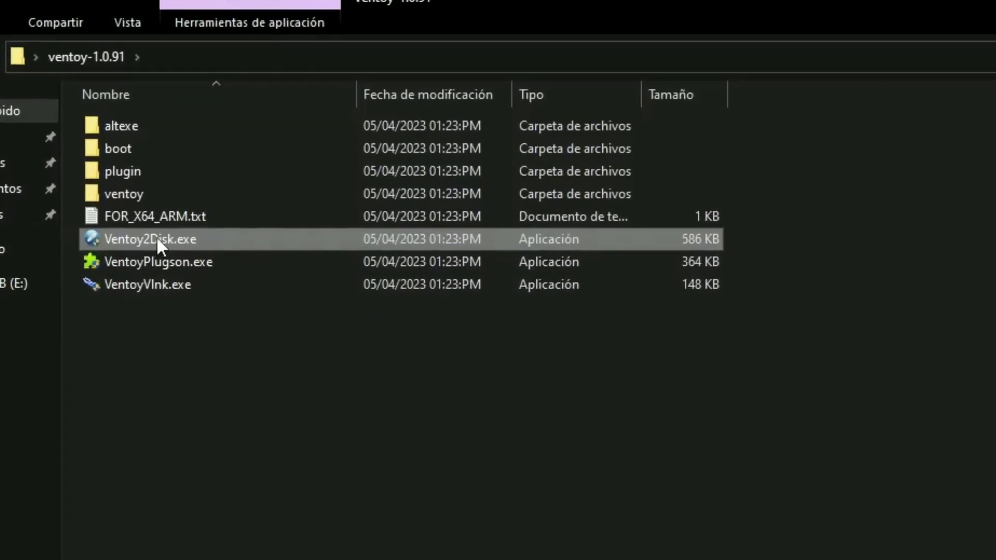
{"action": "right_click", "coordinate": [157, 242]}
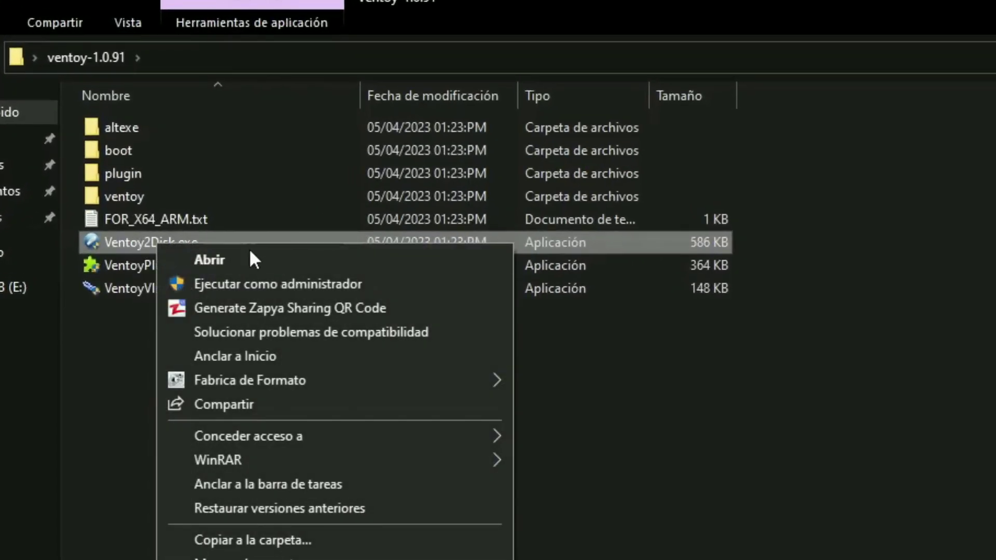
{"action": "left_click", "coordinate": [245, 283]}
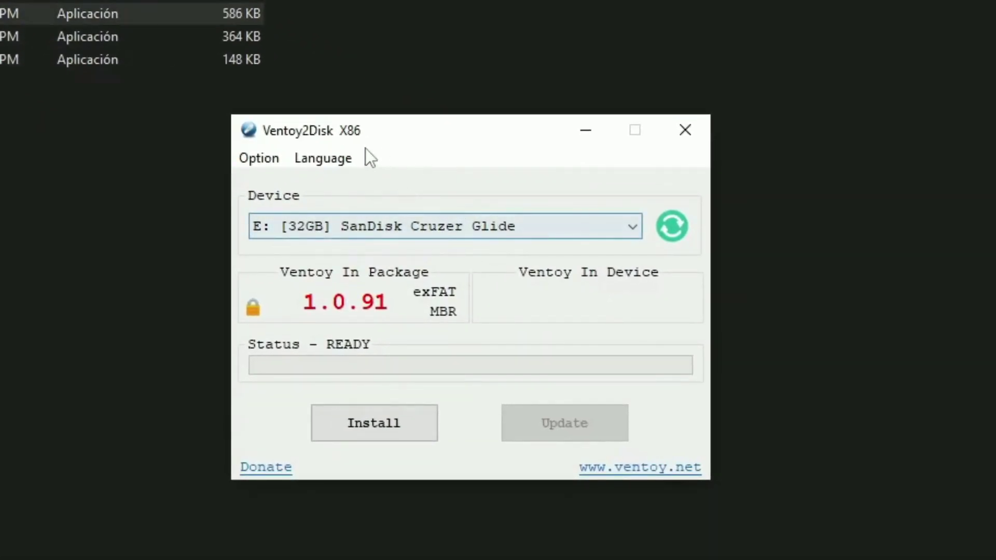
- Install Ventoy on the 32GB SanDisk Cruzer Glide (E:), accepting the formatting, and check the Ventoy drive in Este equipo
{"action": "left_click", "coordinate": [380, 429]}
{"action": "left_click", "coordinate": [544, 390]}
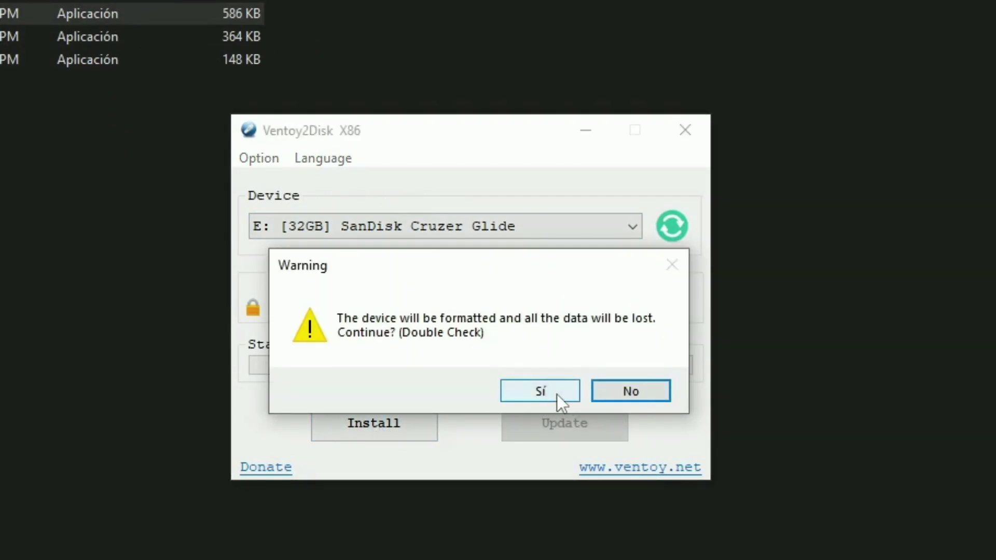
{"action": "left_click", "coordinate": [557, 394]}
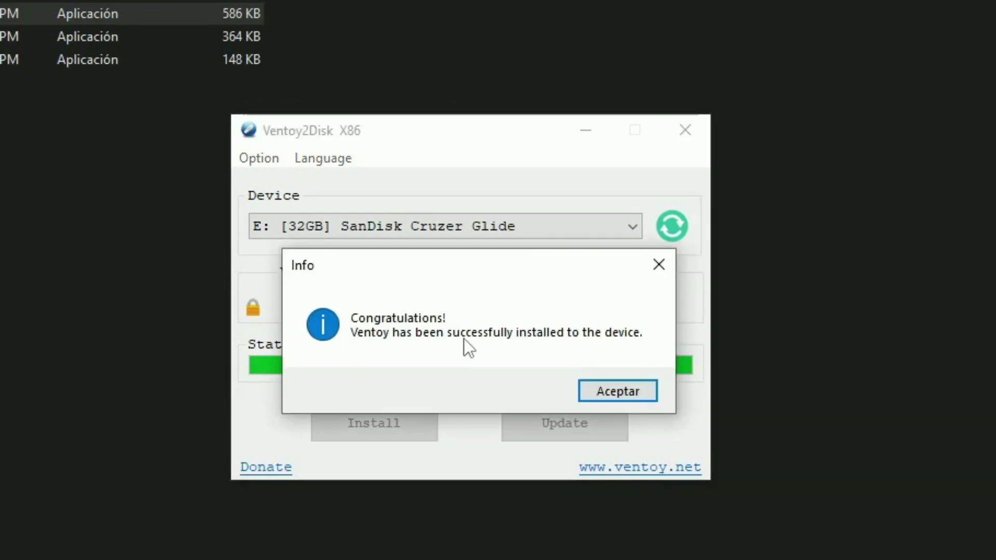
{"action": "left_click", "coordinate": [617, 392]}
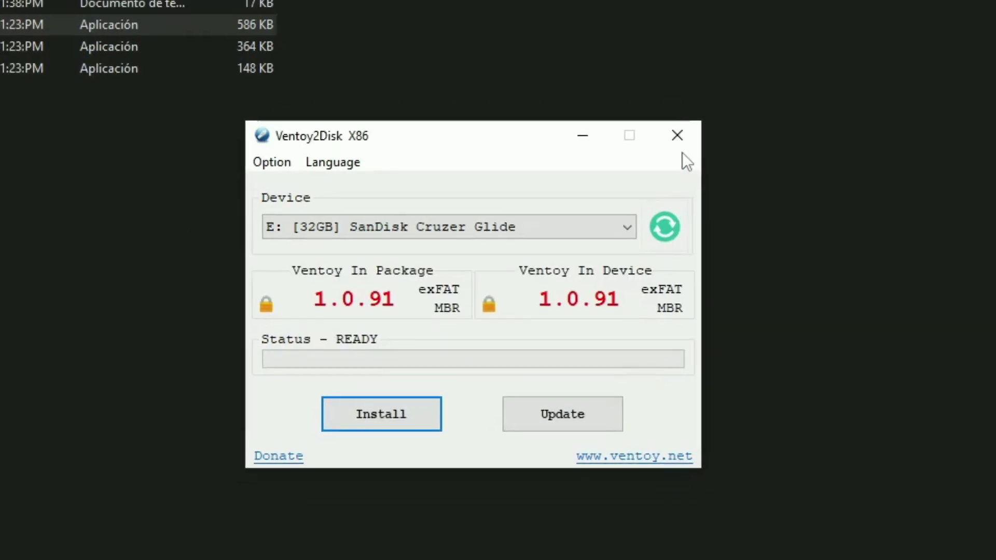
{"action": "left_click", "coordinate": [686, 130]}
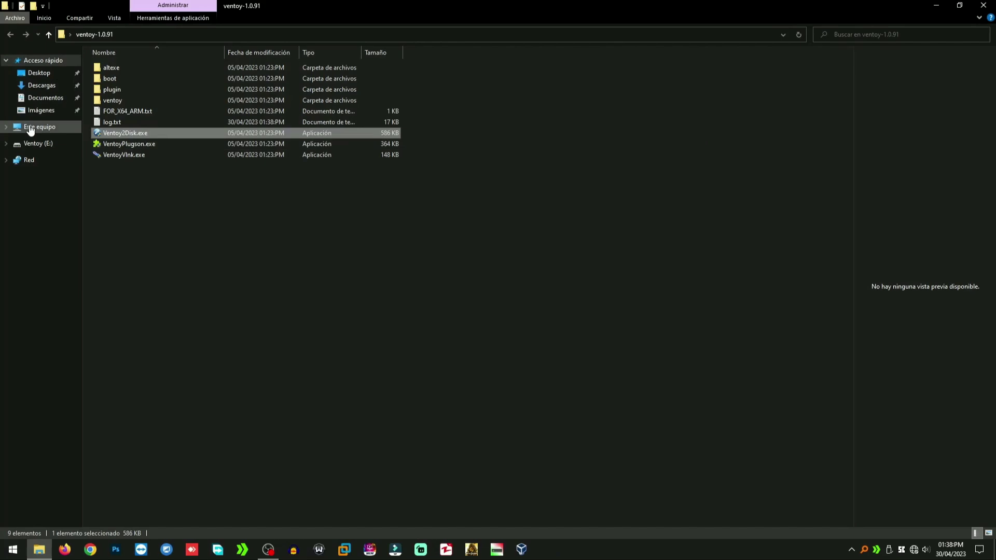
{"action": "left_click", "coordinate": [30, 130]}
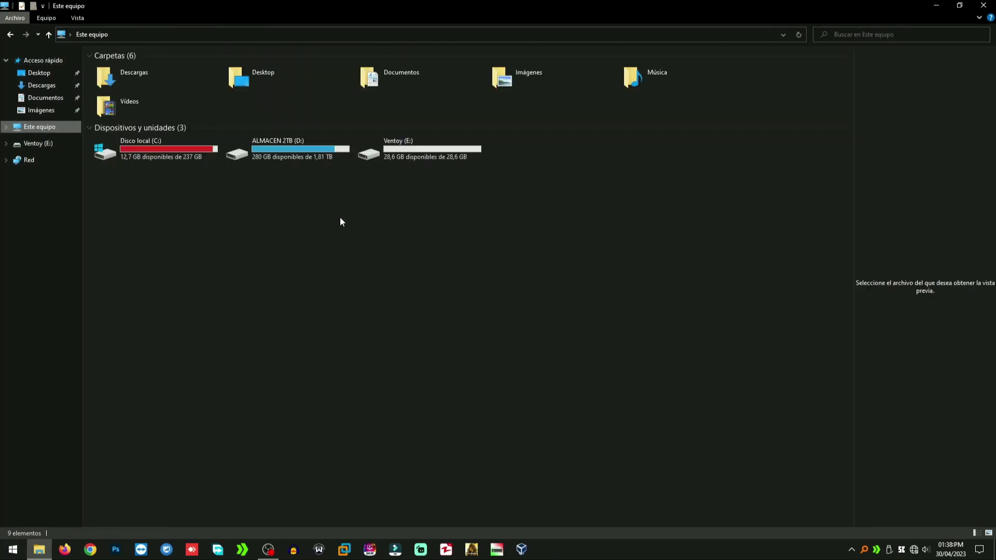
{"action": "left_click", "coordinate": [417, 156]}
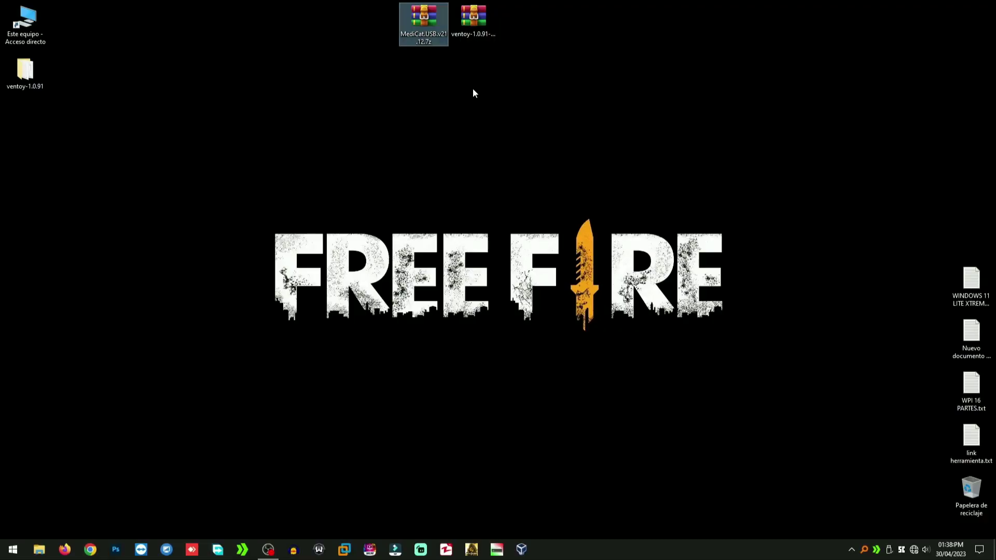
- Extract the MediCat.USB.v21.12.7z archive with WinRAR to the root of the Ventoy (E:) drive
{"action": "right_click", "coordinate": [425, 17]}
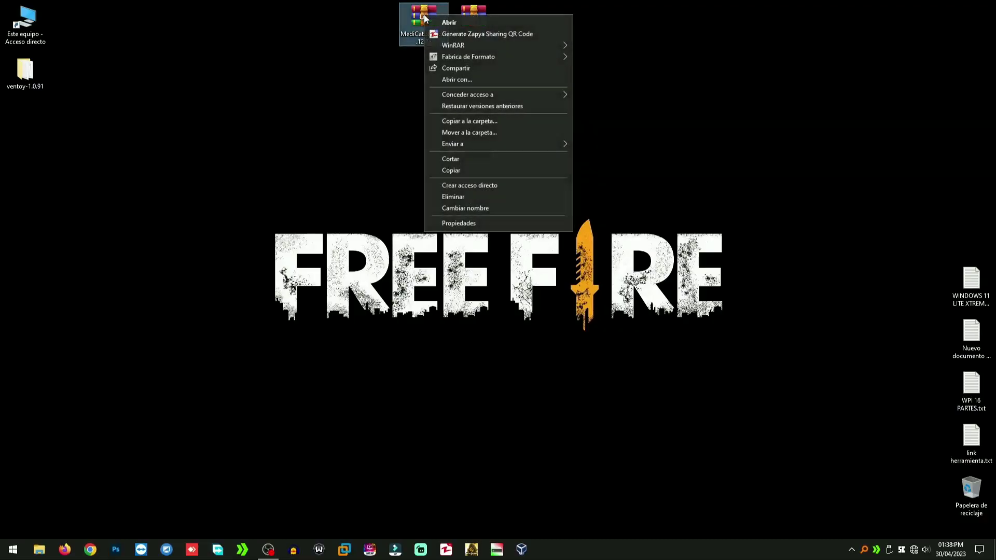
{"action": "mouse_move", "coordinate": [465, 45]}
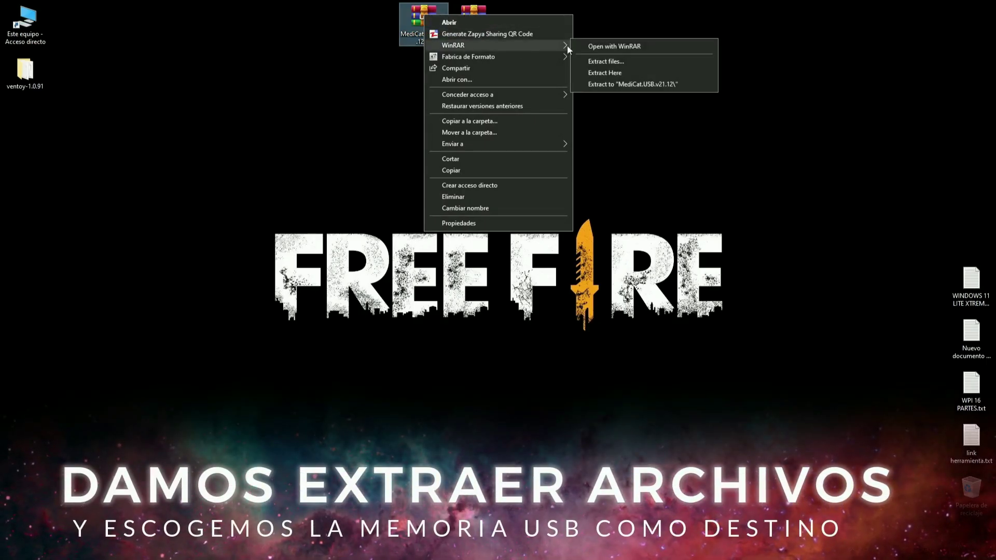
{"action": "left_click", "coordinate": [608, 61]}
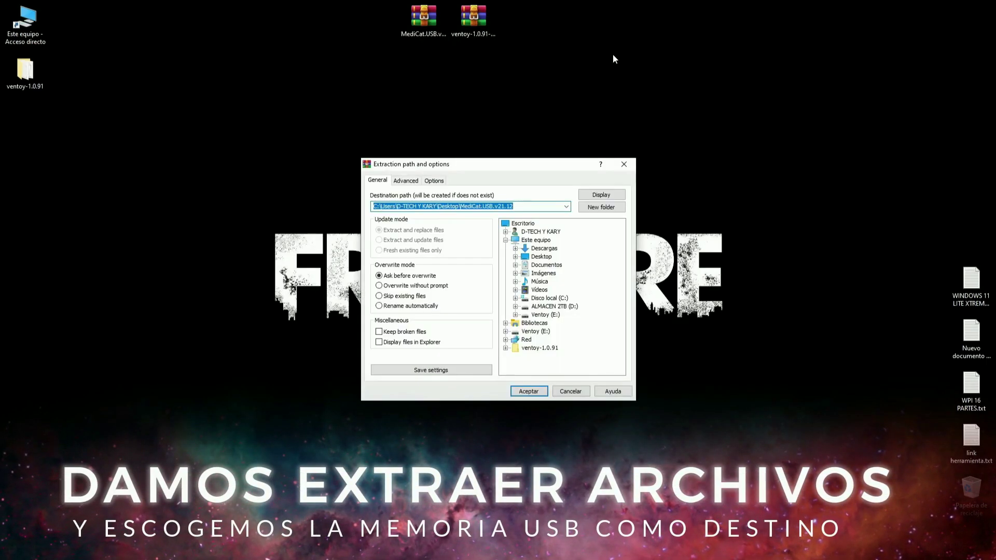
{"action": "left_click", "coordinate": [537, 332]}
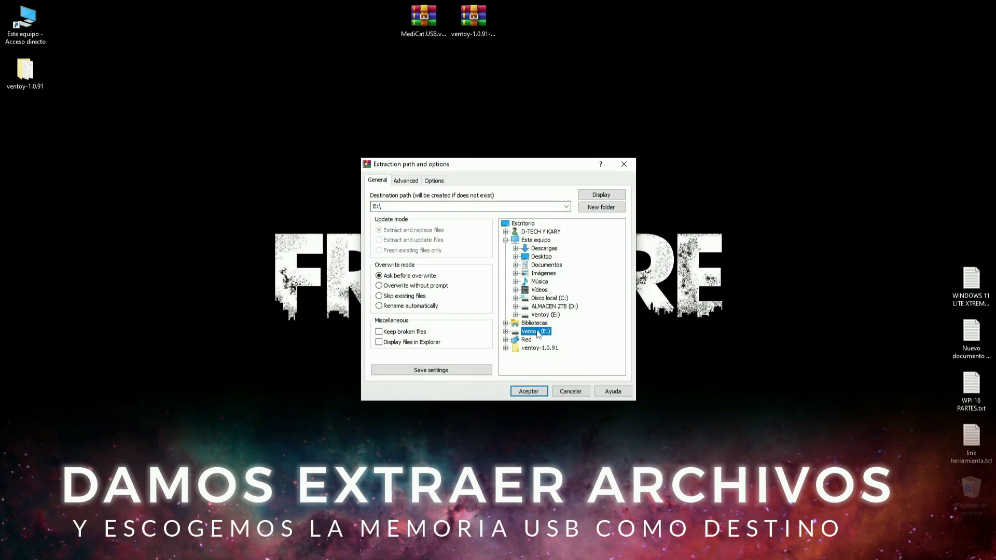
{"action": "left_click", "coordinate": [525, 392]}
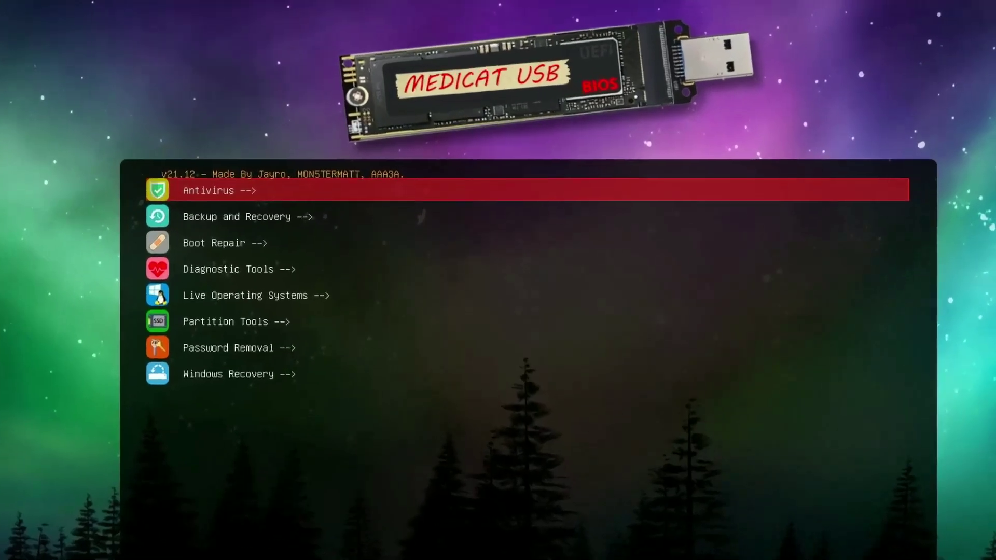
- Look into the Antivirus category of the Medicat boot menu and return to the main menu
{"action": "key", "text": "Return"}
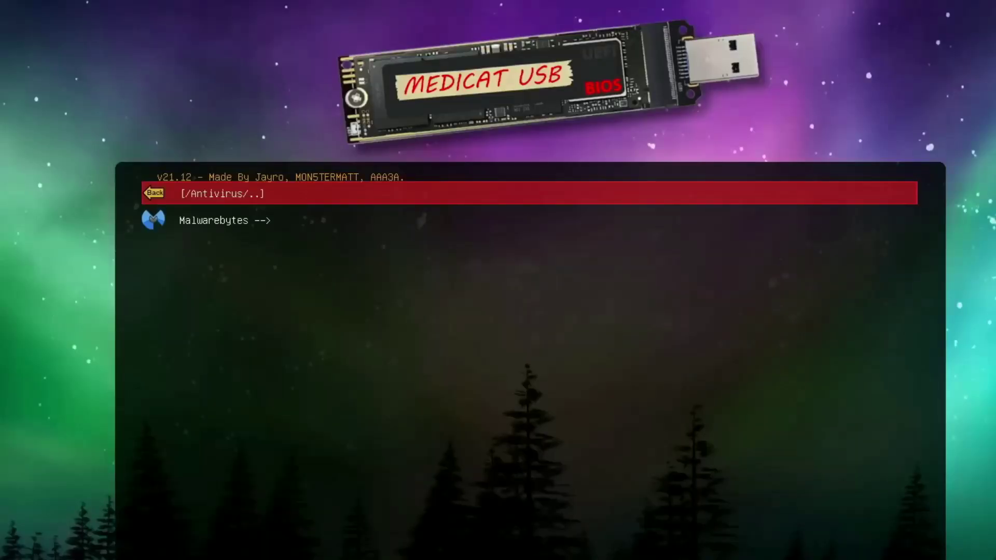
{"action": "key", "text": "Down"}
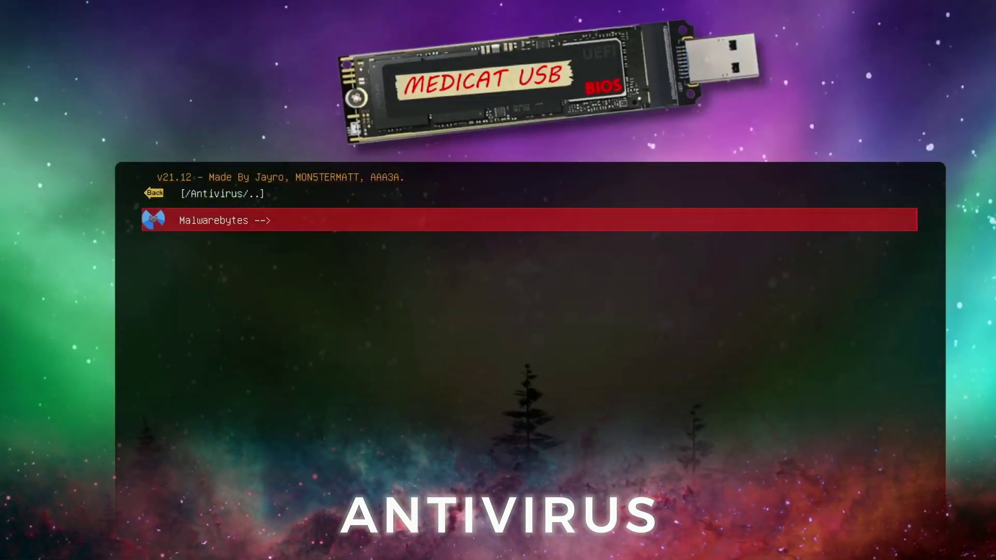
{"action": "key", "text": "Up"}
{"action": "key", "text": "Down"}
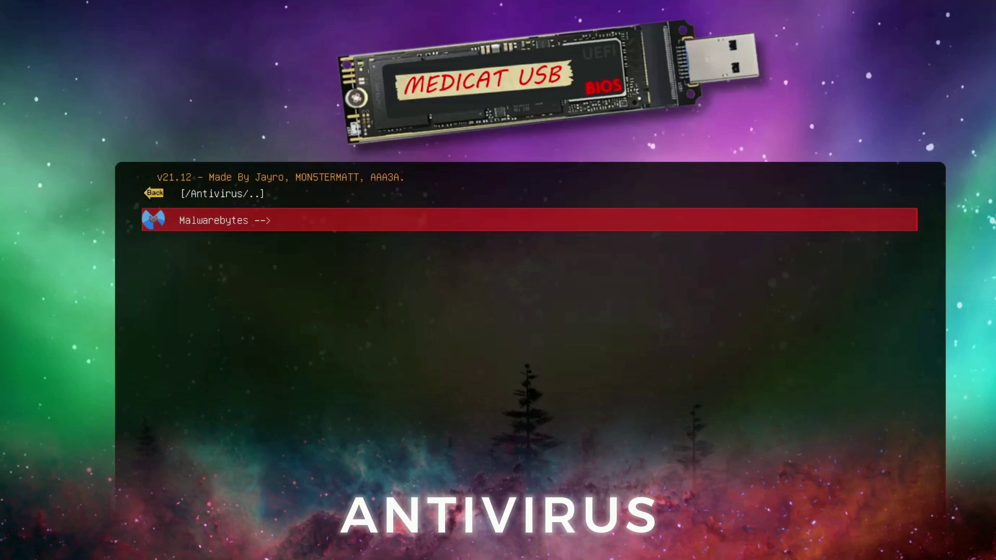
{"action": "key", "text": "Up"}
{"action": "key", "text": "Return"}
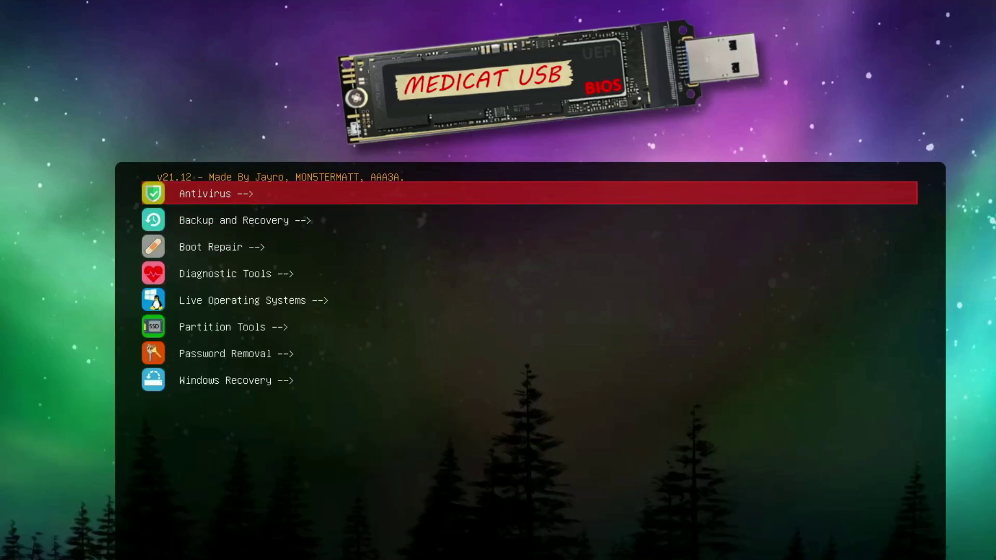
- Browse the Backup and Recovery tools through to Symantec Ghost and return to the main menu
{"action": "key", "text": "Down"}
{"action": "key", "text": "Return"}
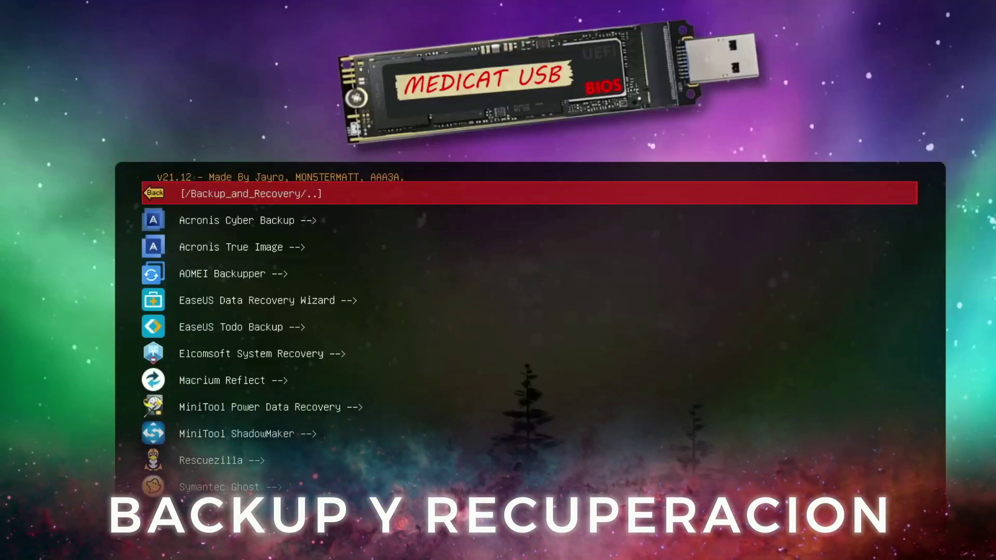
{"action": "key", "text": "Down"}
{"action": "key", "text": "Down"}
{"action": "key", "text": "Down"}
{"action": "key", "text": "Down"}
{"action": "key", "text": "Down"}
{"action": "key", "text": "Down"}
{"action": "key", "text": "Down"}
{"action": "key", "text": "Down"}
{"action": "key", "text": "Down"}
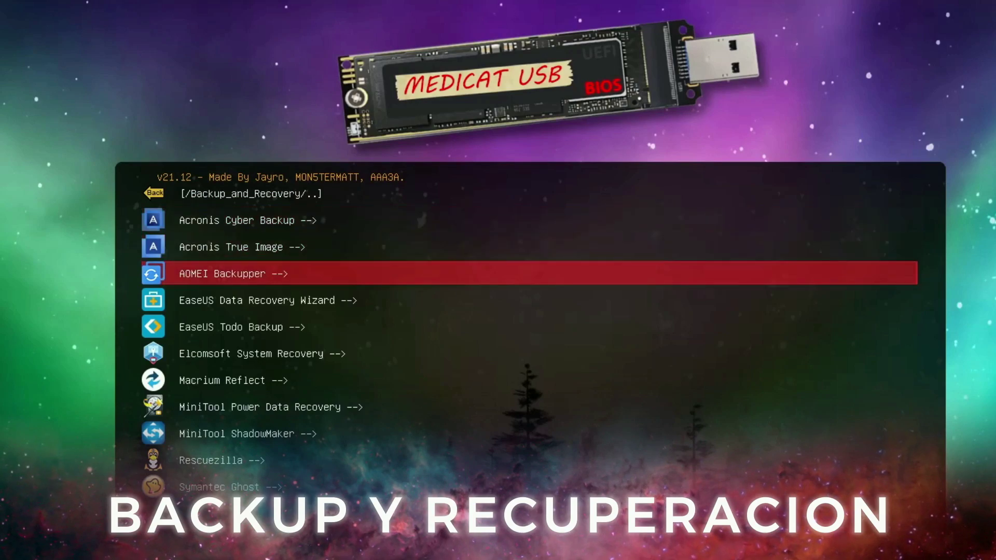
{"action": "key", "text": "Down"}
{"action": "key", "text": "Down"}
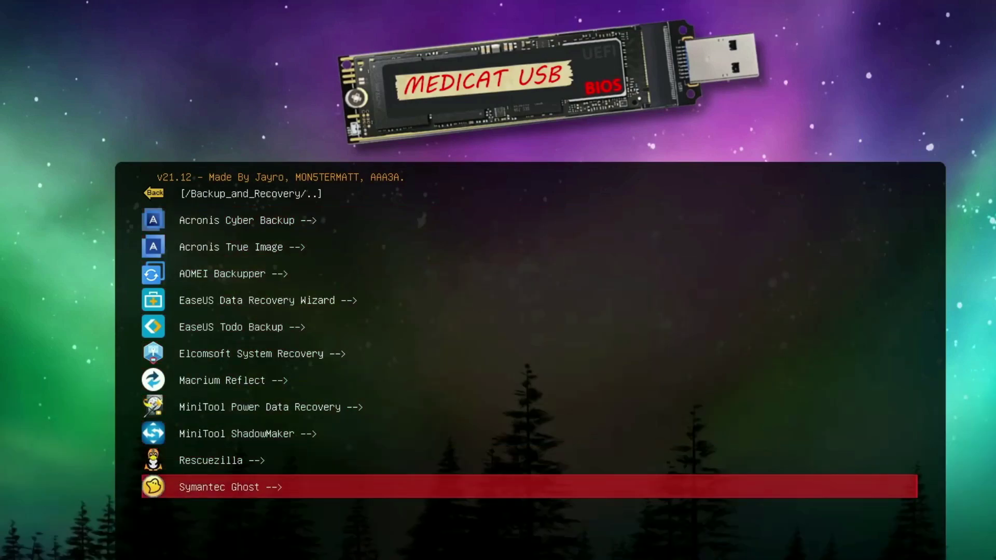
{"action": "key", "text": "Up"}
{"action": "key", "text": "Up"}
{"action": "key", "text": "Up"}
{"action": "key", "text": "Up"}
{"action": "key", "text": "Up"}
{"action": "key", "text": "Up"}
{"action": "key", "text": "Up"}
{"action": "key", "text": "Up"}
{"action": "key", "text": "Up"}
{"action": "key", "text": "Up"}
{"action": "key", "text": "Up"}
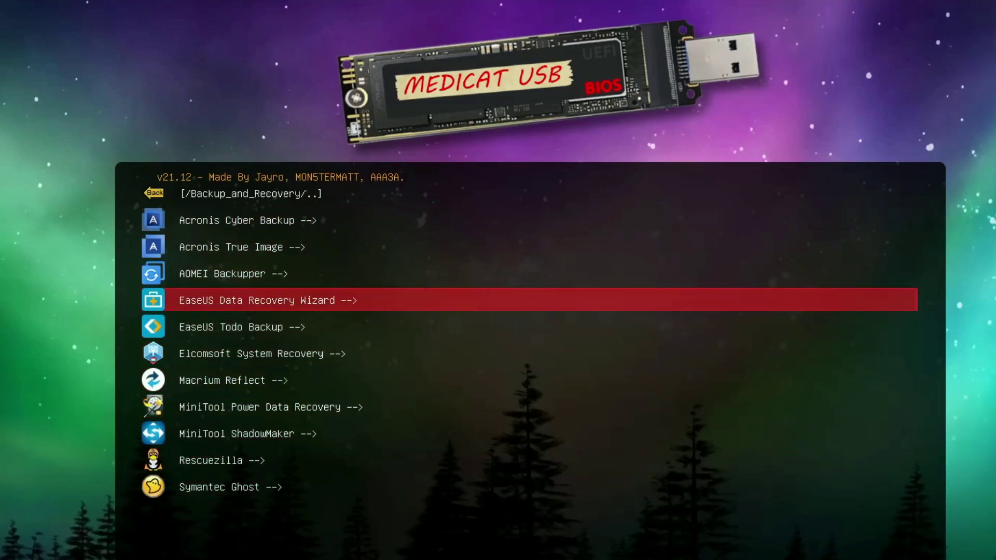
{"action": "key", "text": "Return"}
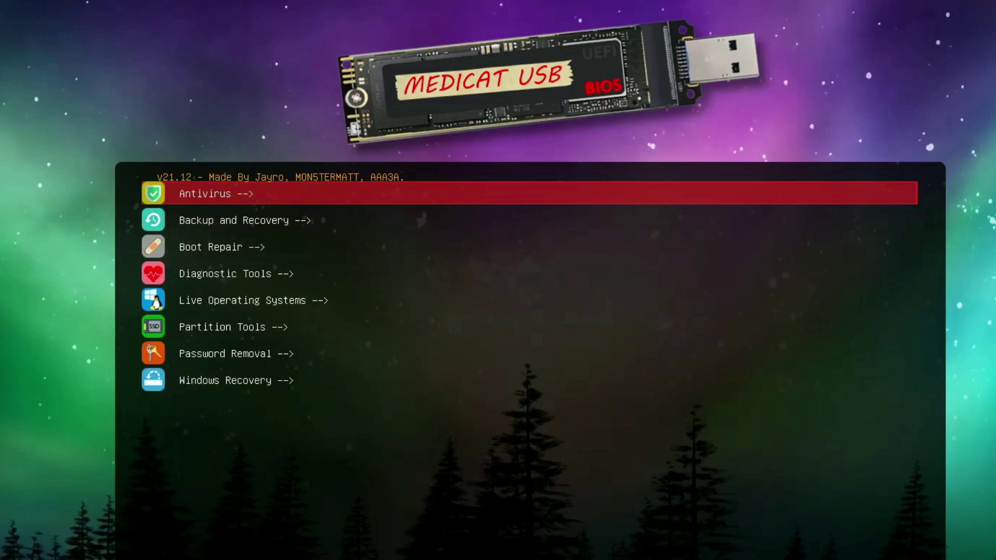
- Browse the Boot Repair tools through to Super Grub2 Disk and return to the main menu
{"action": "key", "text": "Down"}
{"action": "key", "text": "Down"}
{"action": "key", "text": "Return"}
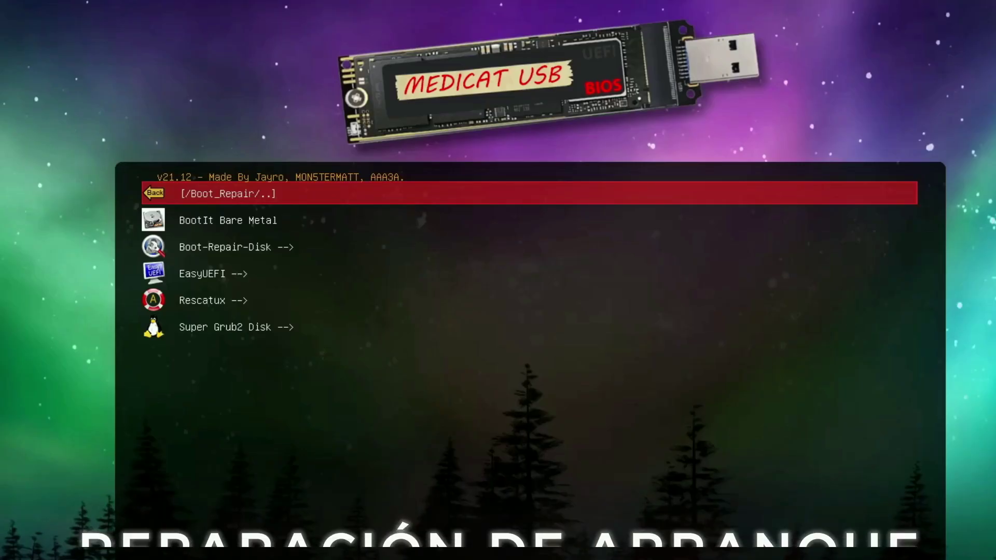
{"action": "key", "text": "Down"}
{"action": "key", "text": "Down"}
{"action": "key", "text": "Down"}
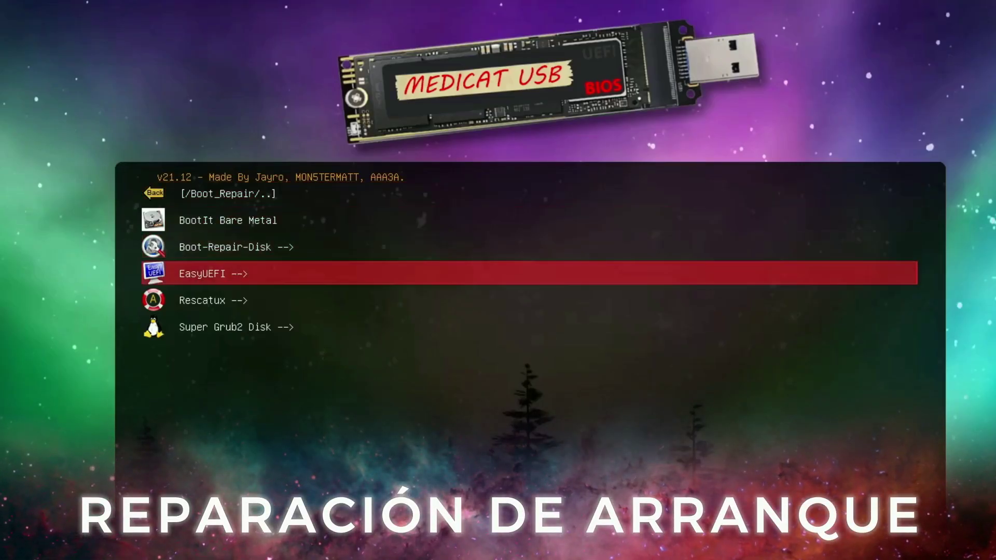
{"action": "key", "text": "Down"}
{"action": "key", "text": "Down"}
{"action": "key", "text": "Up"}
{"action": "key", "text": "Up"}
{"action": "key", "text": "Up"}
{"action": "key", "text": "Up"}
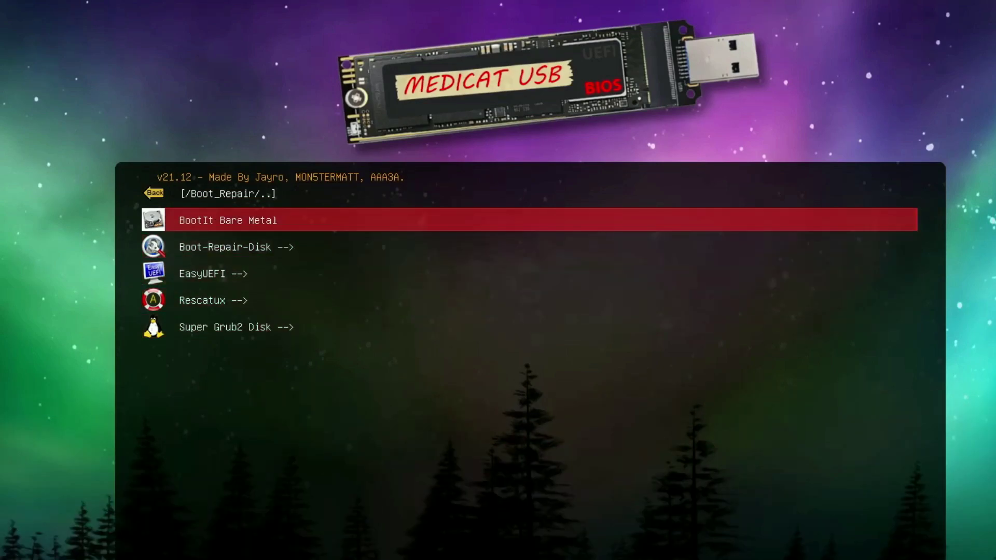
{"action": "key", "text": "Up"}
{"action": "key", "text": "Return"}
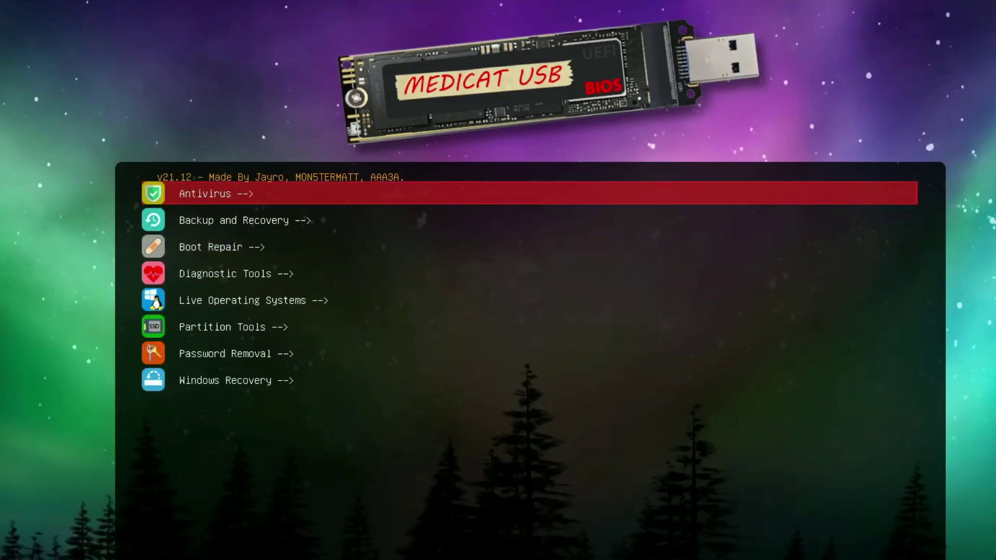
- Browse the Diagnostic Tools category through to Ultimate Boot CD and return to the main menu
{"action": "key", "text": "Down"}
{"action": "key", "text": "Down"}
{"action": "key", "text": "Down"}
{"action": "key", "text": "Return"}
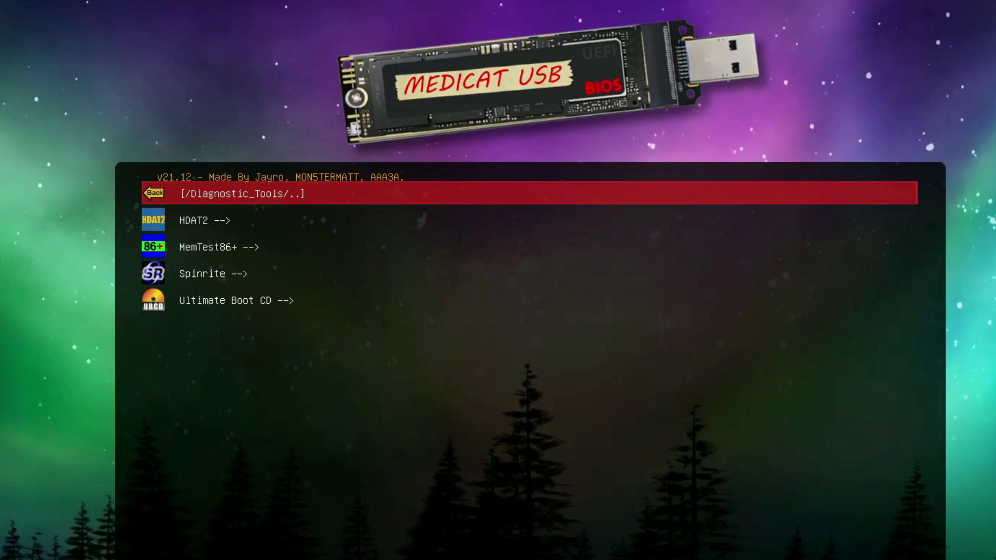
{"action": "key", "text": "Down"}
{"action": "key", "text": "Down"}
{"action": "key", "text": "Down"}
{"action": "key", "text": "Down"}
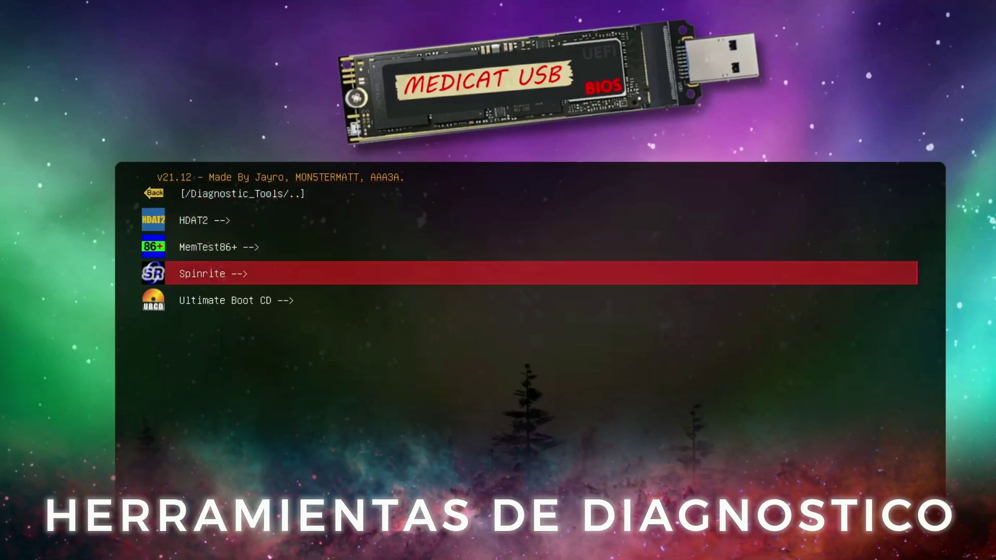
{"action": "key", "text": "Up"}
{"action": "key", "text": "Up"}
{"action": "key", "text": "Up"}
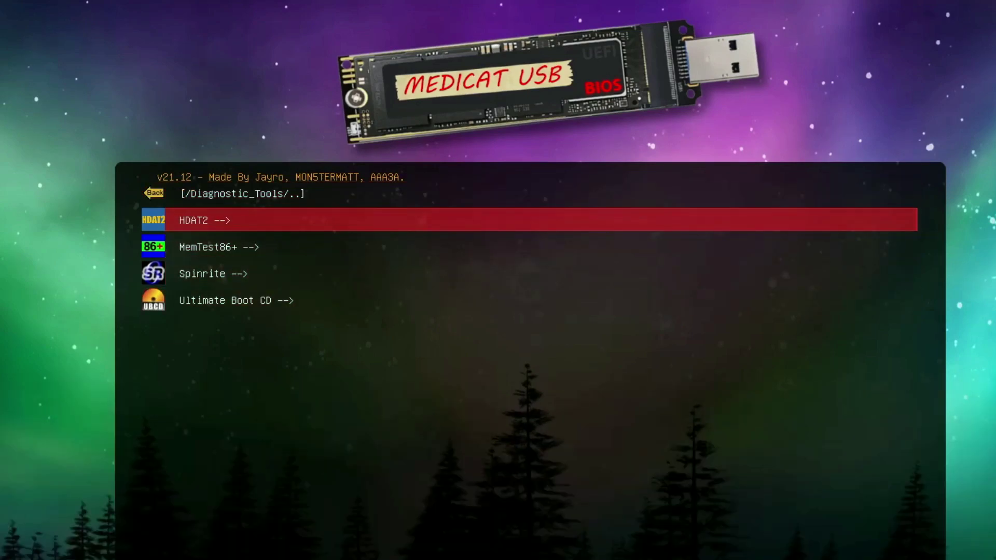
{"action": "key", "text": "Up"}
{"action": "key", "text": "Return"}
- Browse the Partition Tools category through to ShredOS and return to the main menu
{"action": "key", "text": "Down"}
{"action": "key", "text": "Down"}
{"action": "key", "text": "Down"}
{"action": "key", "text": "Down"}
{"action": "key", "text": "Down"}
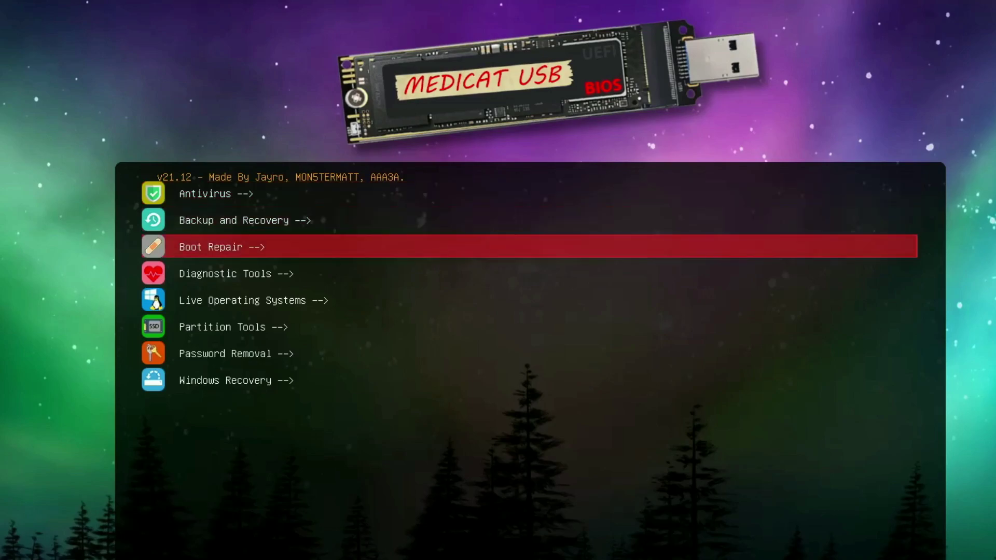
{"action": "key", "text": "Return"}
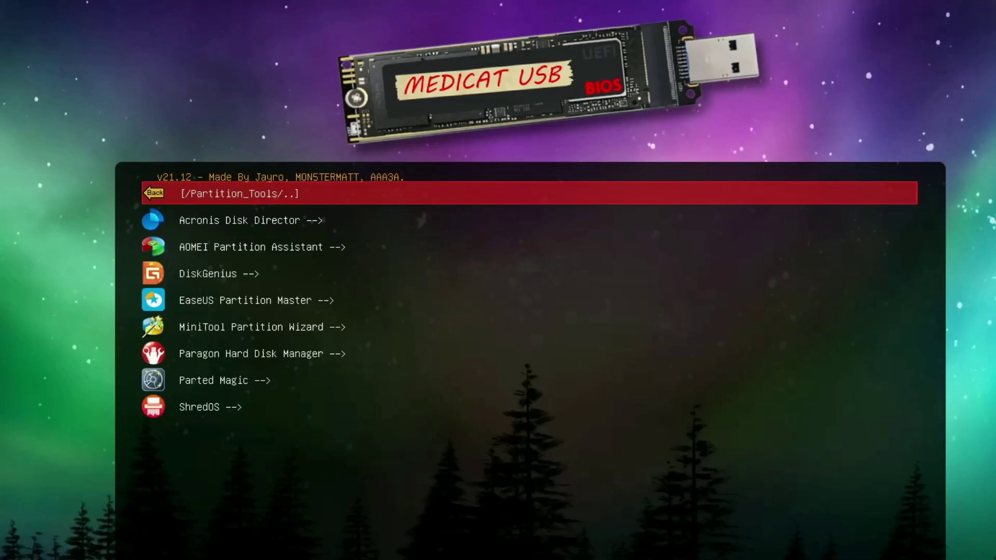
{"action": "key", "text": "Down"}
{"action": "key", "text": "Down"}
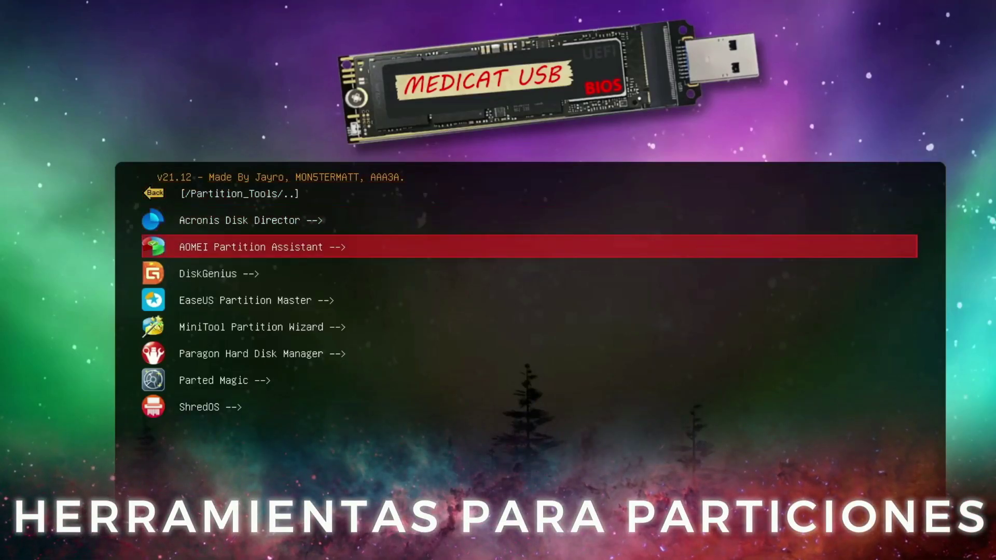
{"action": "key", "text": "Down"}
{"action": "key", "text": "Down"}
{"action": "key", "text": "Down"}
{"action": "key", "text": "Down"}
{"action": "key", "text": "Down"}
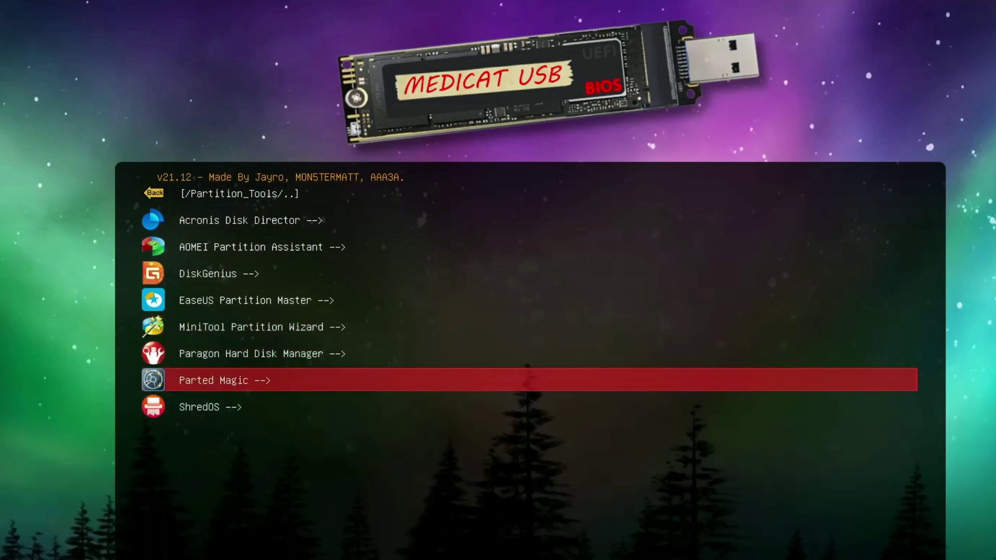
{"action": "key", "text": "Down"}
{"action": "key", "text": "Up"}
{"action": "key", "text": "Up"}
{"action": "key", "text": "Up"}
{"action": "key", "text": "Up"}
{"action": "key", "text": "Up"}
{"action": "key", "text": "Up"}
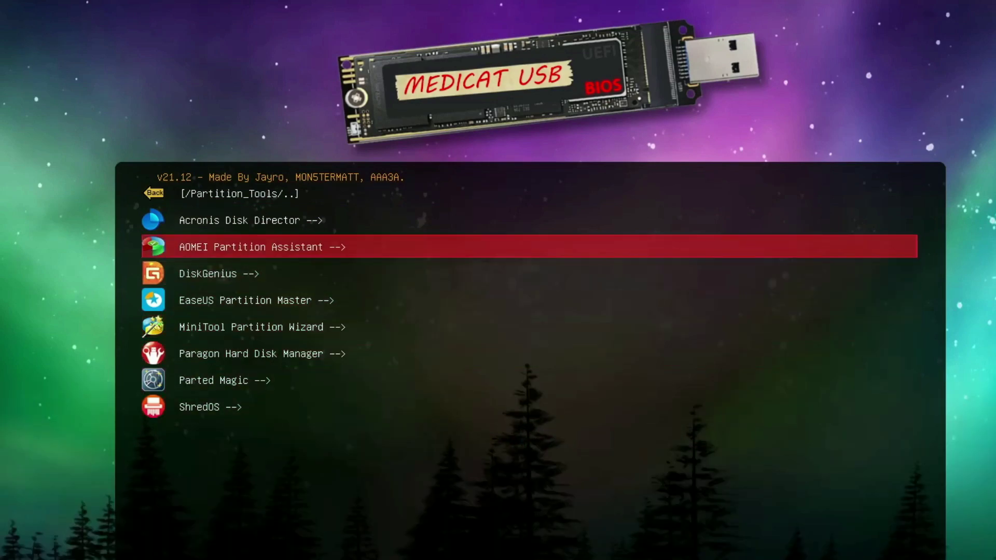
{"action": "key", "text": "Up"}
{"action": "key", "text": "Up"}
{"action": "key", "text": "Return"}
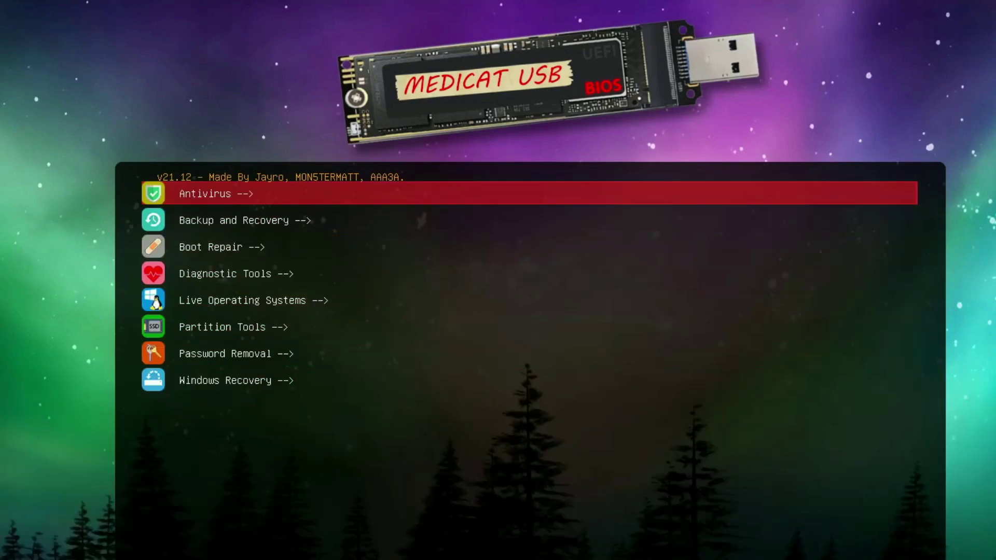
- Look into the Password Removal category of the Medicat boot menu
{"action": "key", "text": "Down"}
{"action": "key", "text": "Down"}
{"action": "key", "text": "Down"}
{"action": "key", "text": "Down"}
{"action": "key", "text": "Down"}
{"action": "key", "text": "Down"}
{"action": "key", "text": "Return"}
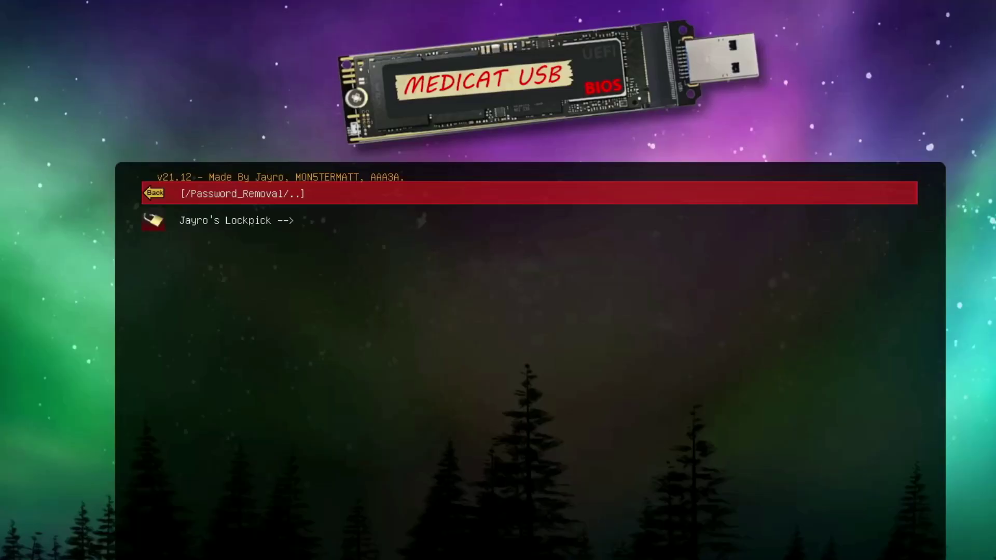
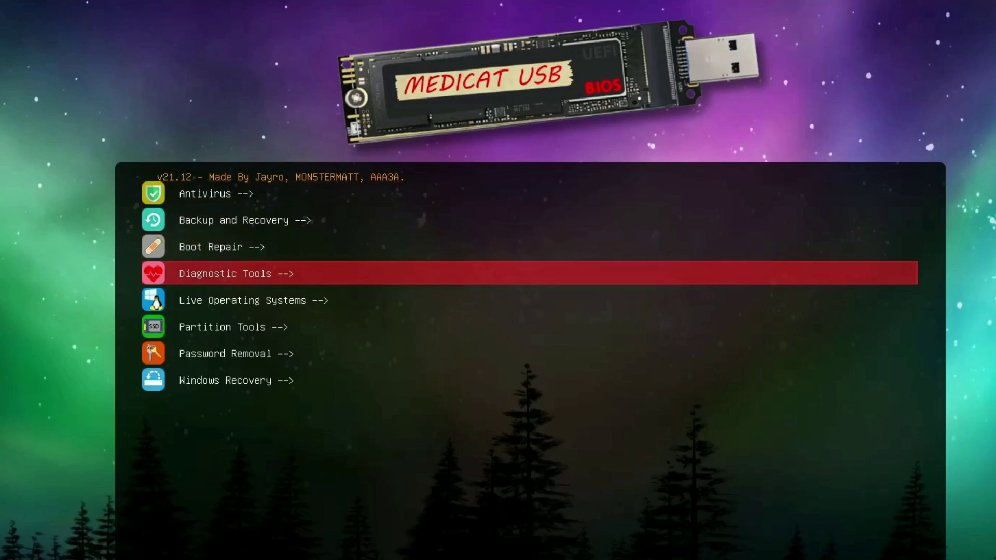
- Browse the Windows Recovery entries for Windows 8, 10 and 11 and return to the main menu
{"action": "key", "text": "Return"}
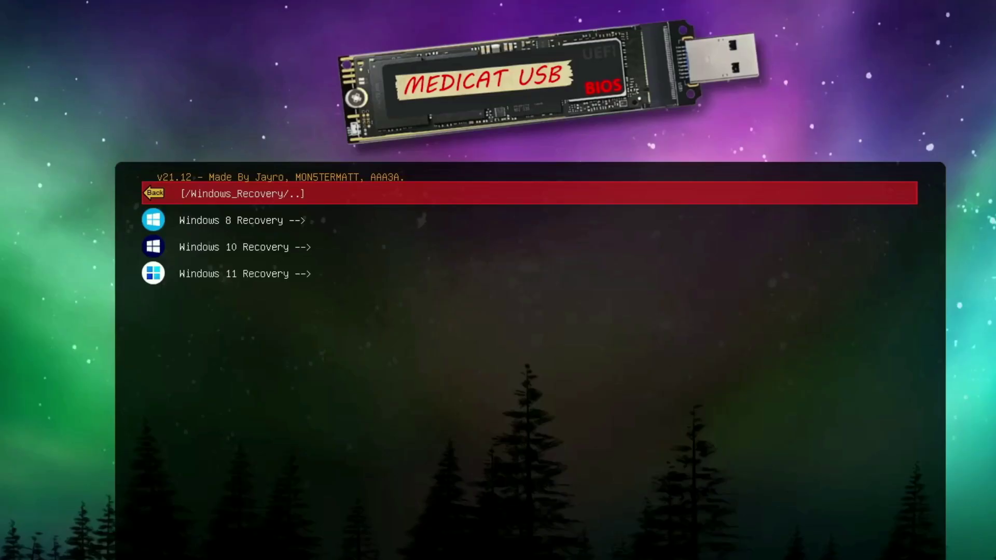
{"action": "key", "text": "Down"}
{"action": "key", "text": "Down"}
{"action": "key", "text": "Down"}
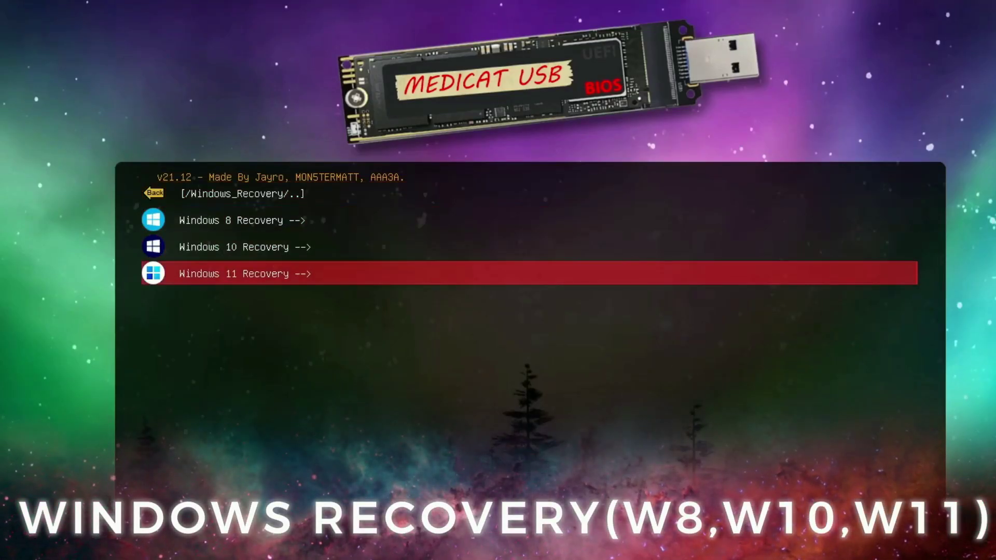
{"action": "key", "text": "Up"}
{"action": "key", "text": "Up"}
{"action": "key", "text": "Up"}
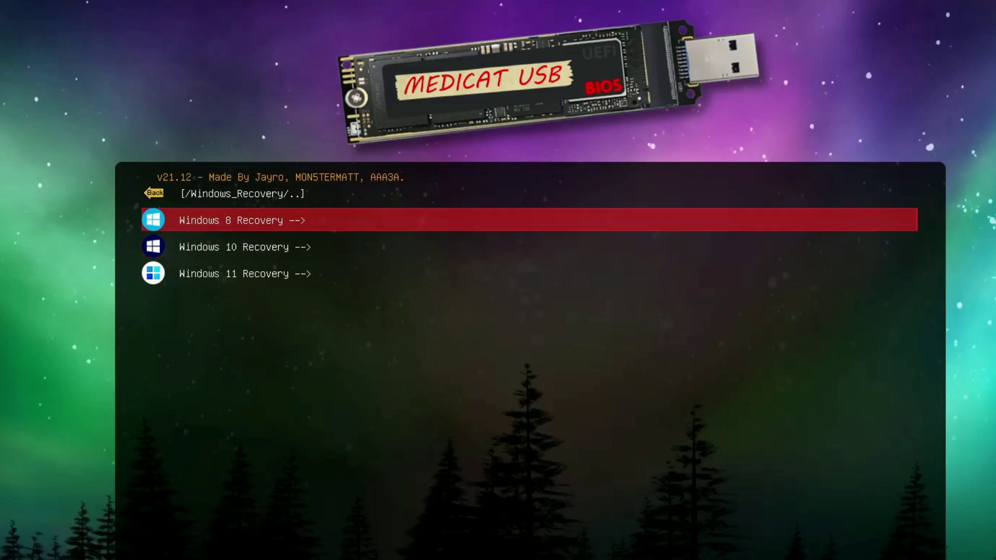
{"action": "key", "text": "Return"}
- Open the Live Operating Systems category of the Medicat boot menu
{"action": "key", "text": "Down"}
{"action": "key", "text": "Down"}
{"action": "key", "text": "Down"}
{"action": "key", "text": "Down"}
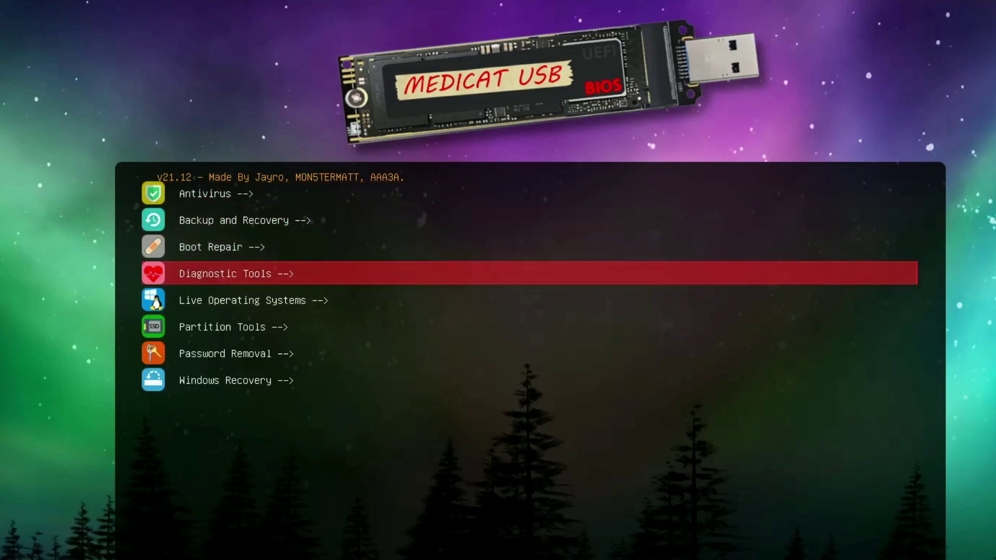
{"action": "key", "text": "Return"}
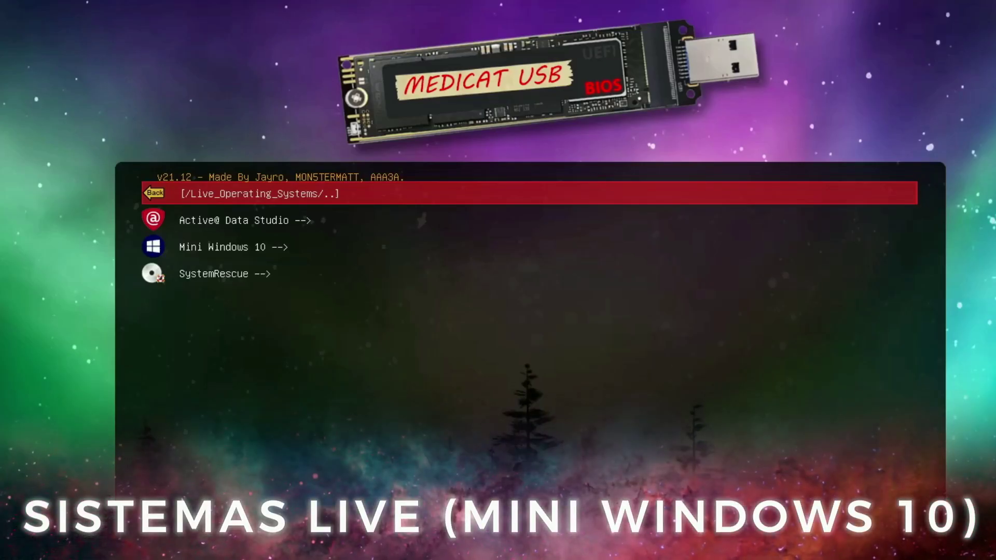
- Boot Mini Windows 10 from the live operating systems list
{"action": "key", "text": "Down"}
{"action": "key", "text": "Down"}
{"action": "key", "text": "Down"}
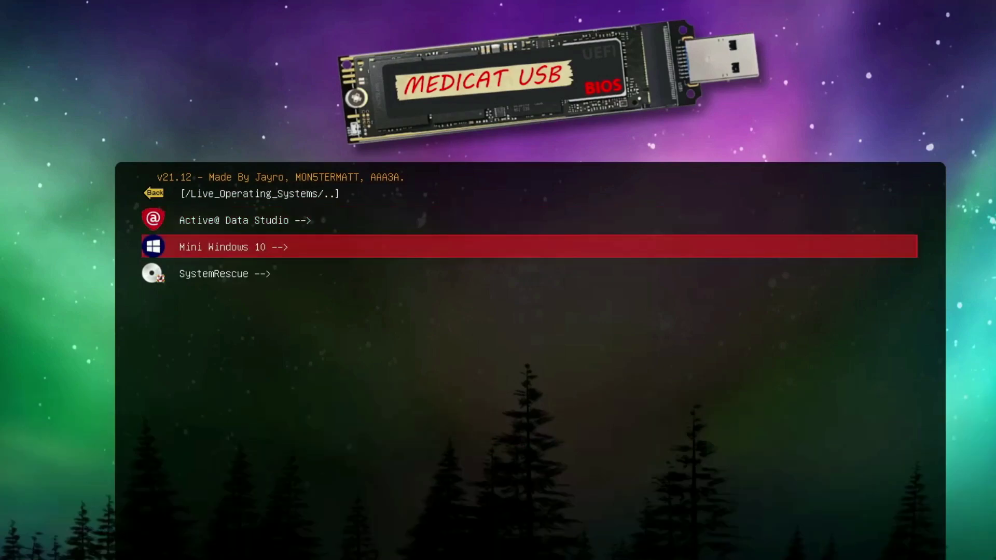
{"action": "key", "text": "Up"}
{"action": "key", "text": "Return"}
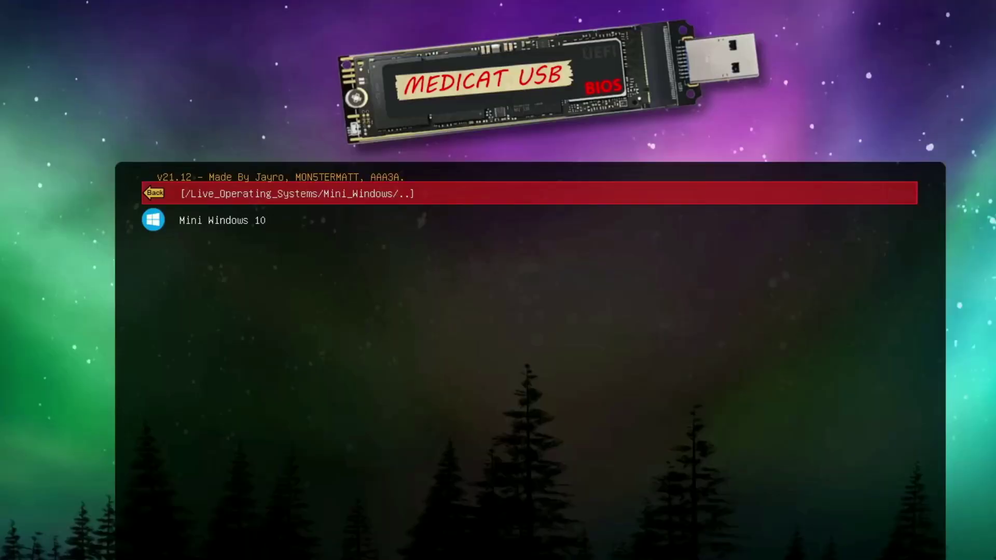
{"action": "key", "text": "Down"}
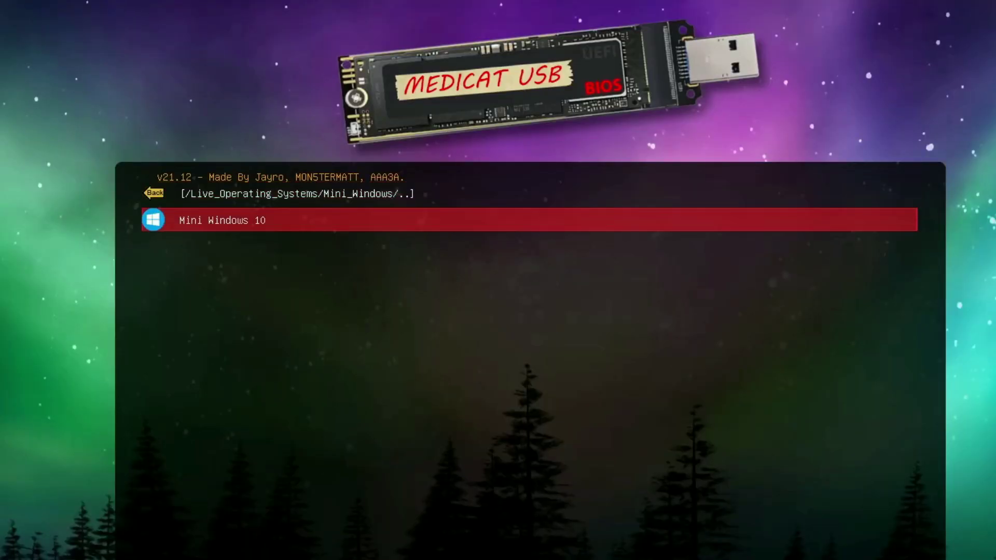
{"action": "key", "text": "Return"}
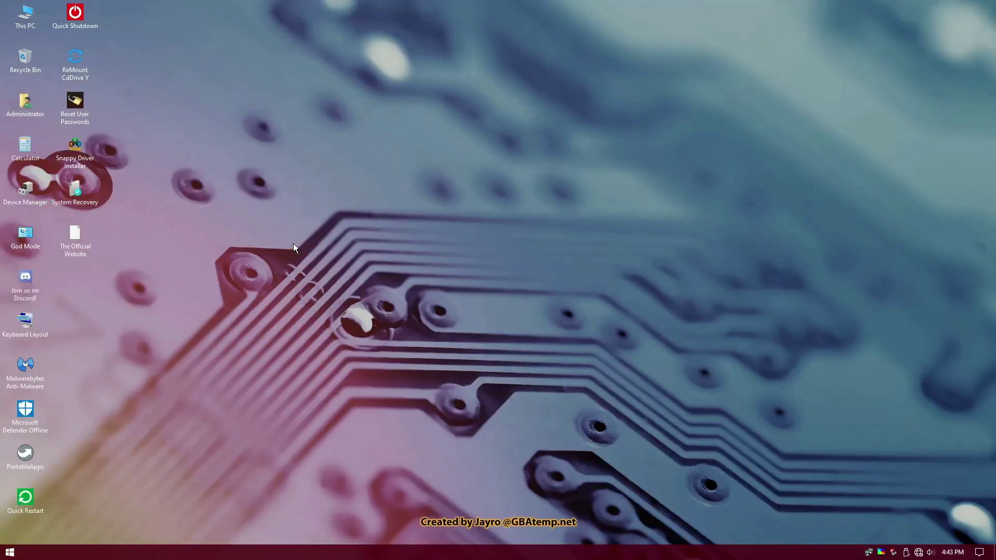
- Look through the full list of program folders in the Mini Windows 10 Start menu and close it
{"action": "left_click", "coordinate": [5, 24]}
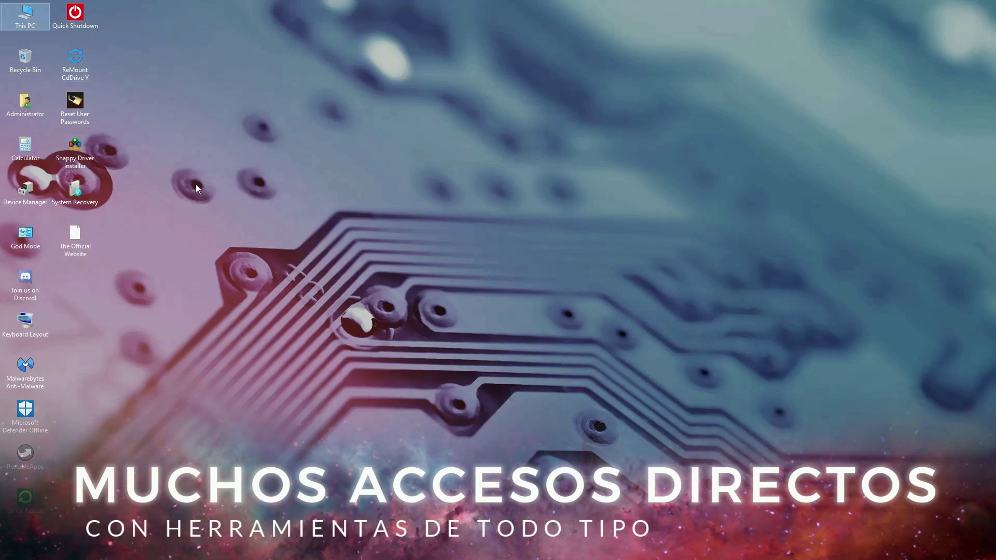
{"action": "left_click", "coordinate": [9, 551]}
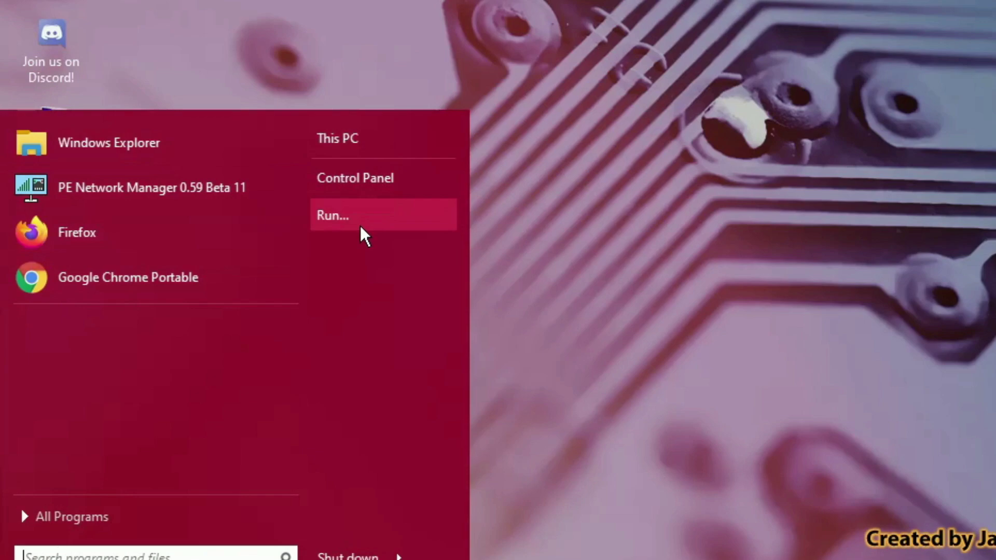
{"action": "left_click", "coordinate": [71, 518]}
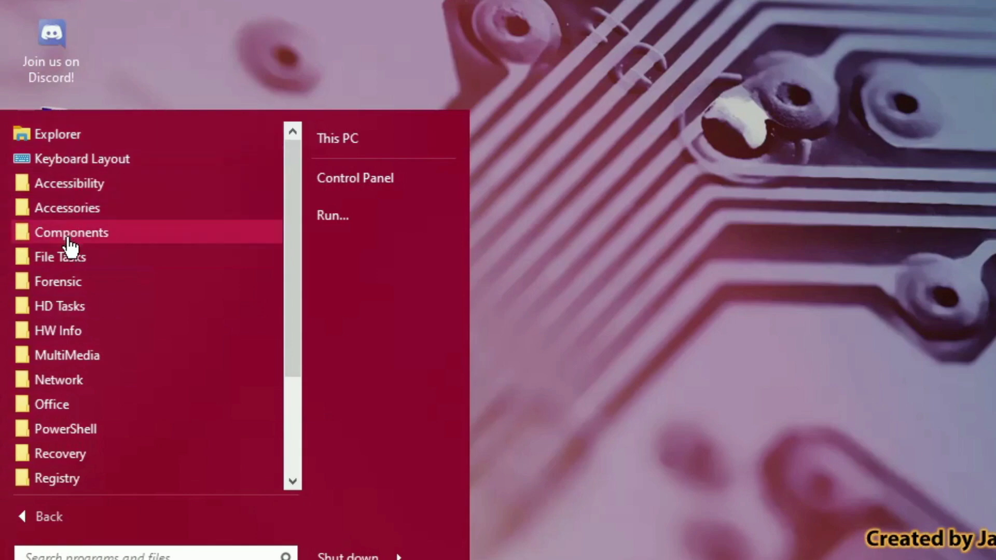
{"action": "left_click_drag", "start_coordinate": [294, 299], "coordinate": [289, 399]}
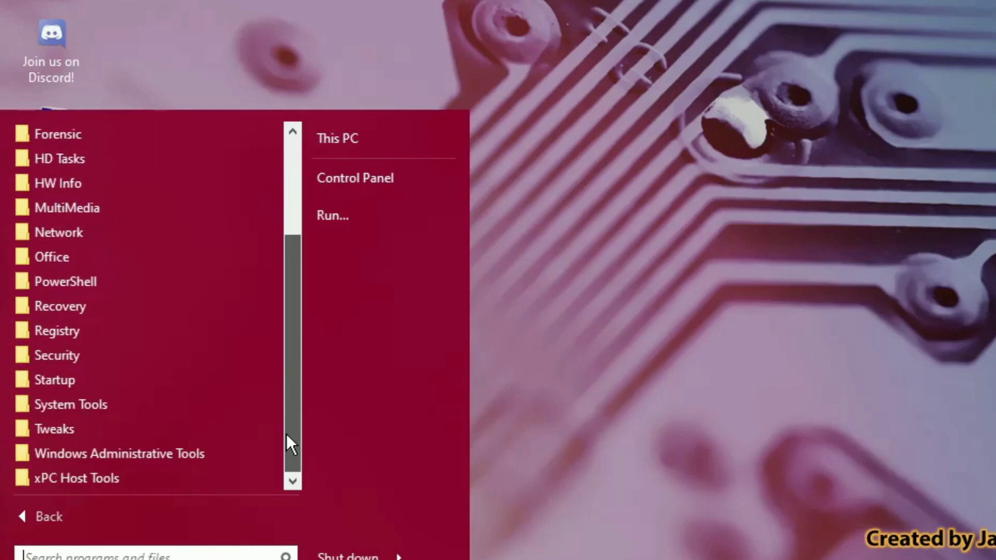
{"action": "left_click_drag", "start_coordinate": [286, 434], "coordinate": [288, 258]}
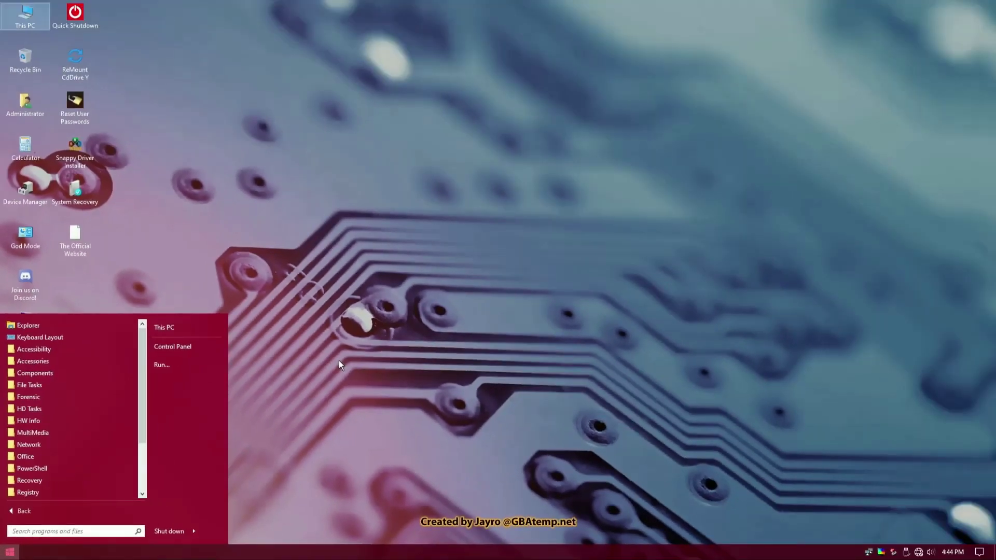
{"action": "left_click", "coordinate": [704, 440]}
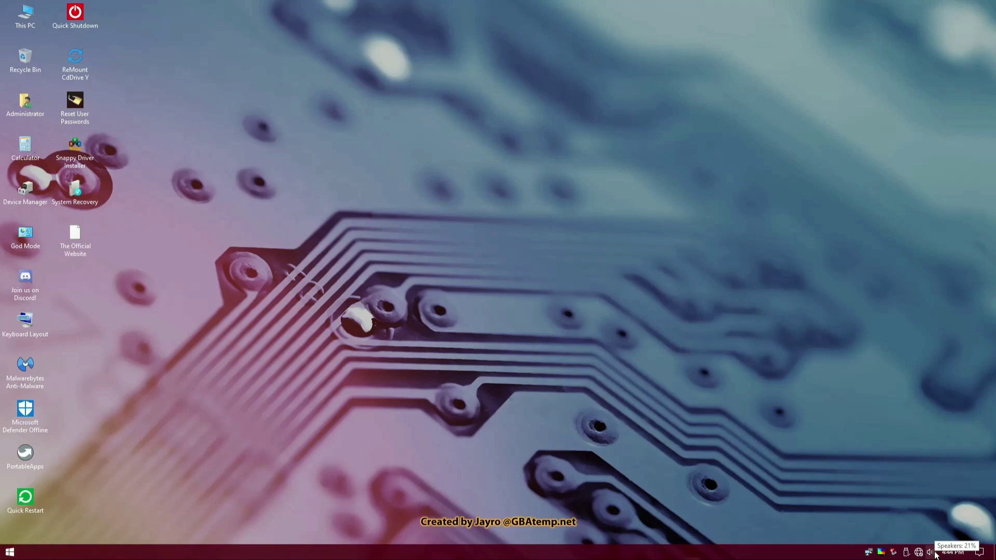
- Open the PortableApps menu from the desktop and look through its Accessibility and BIOS + UEFI Utilities tools
{"action": "double_click", "coordinate": [24, 453]}
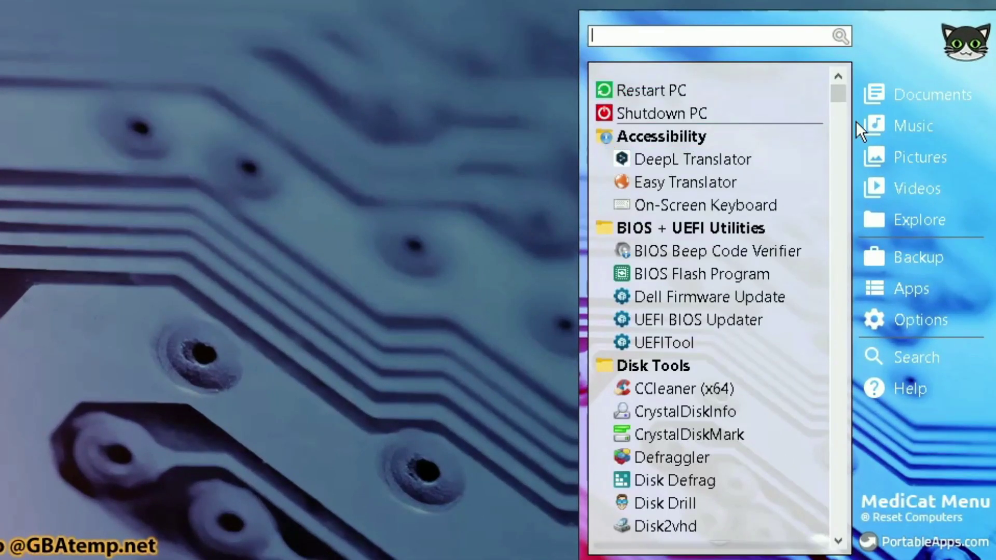
{"action": "left_click", "coordinate": [839, 537]}
{"action": "left_click", "coordinate": [839, 538]}
{"action": "left_click", "coordinate": [840, 538]}
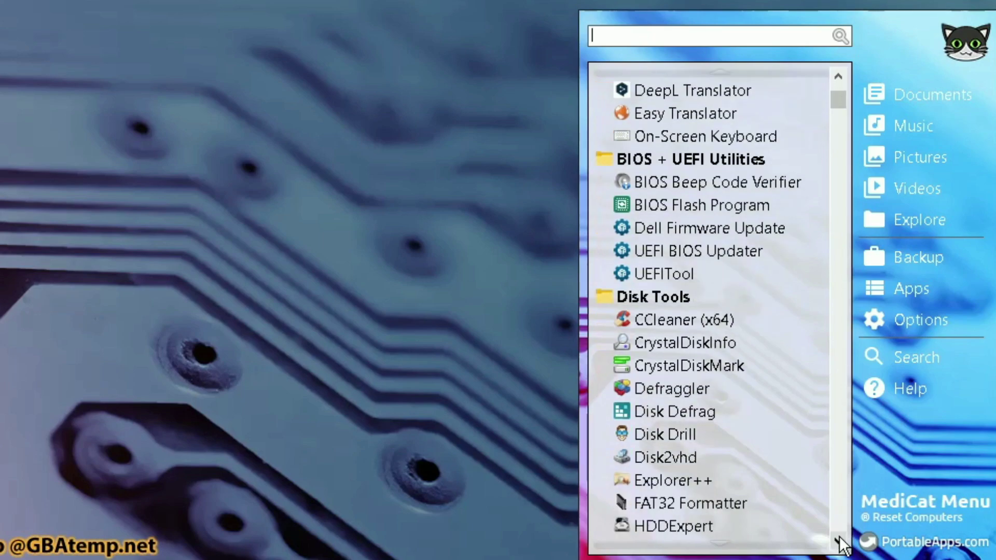
{"action": "key", "text": "Down"}
{"action": "key", "text": "Down"}
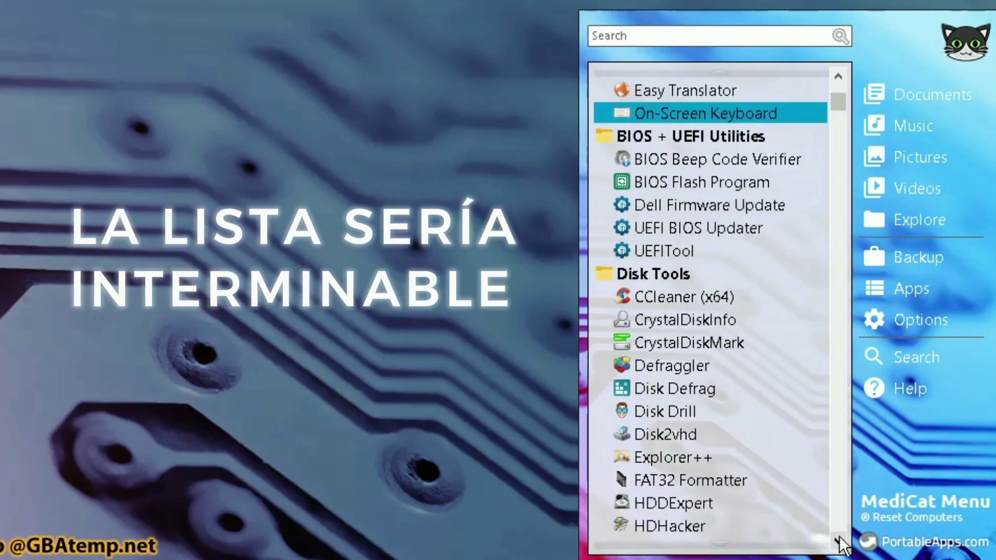
{"action": "key", "text": "Down"}
{"action": "key", "text": "Down"}
{"action": "key", "text": "Down"}
{"action": "key", "text": "Down"}
{"action": "key", "text": "Down"}
{"action": "key", "text": "Down"}
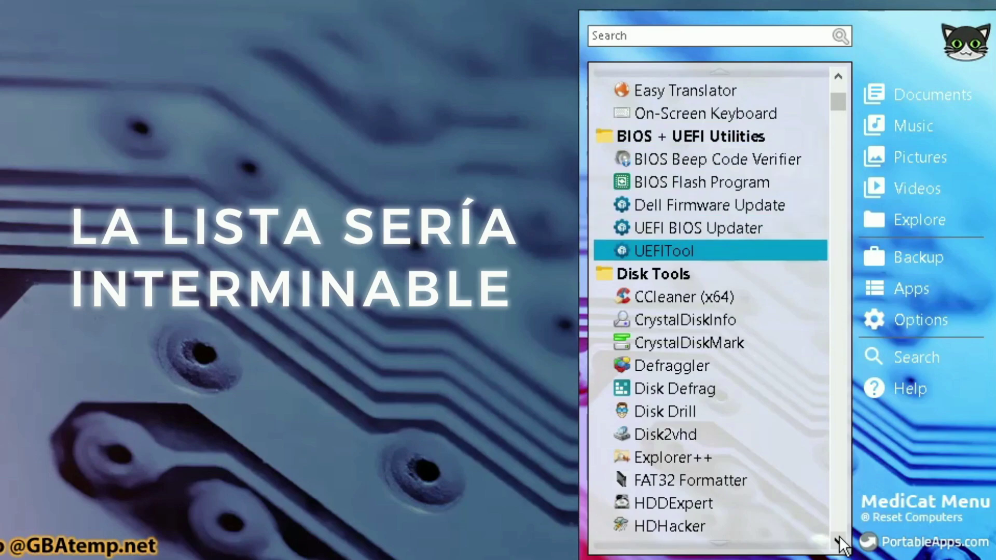
- Look through the Disk Tools category of the PortableApps menu, from CCleaner through Wise Disk Cleaner
{"action": "key", "text": "Down"}
{"action": "key", "text": "Down"}
{"action": "key", "text": "Down"}
{"action": "key", "text": "Down"}
{"action": "key", "text": "Down"}
{"action": "key", "text": "Down"}
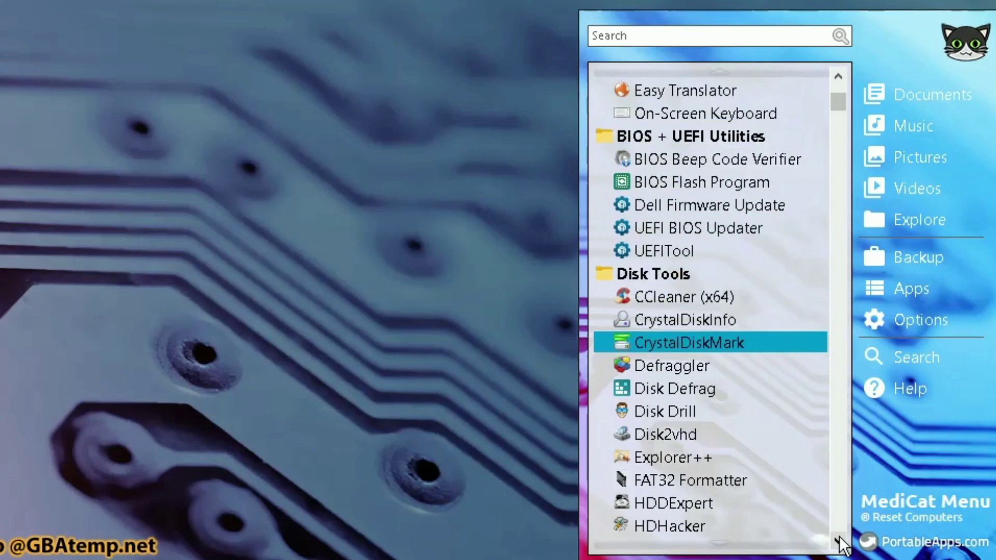
{"action": "key", "text": "Down"}
{"action": "key", "text": "Down"}
{"action": "key", "text": "Down"}
{"action": "key", "text": "Down"}
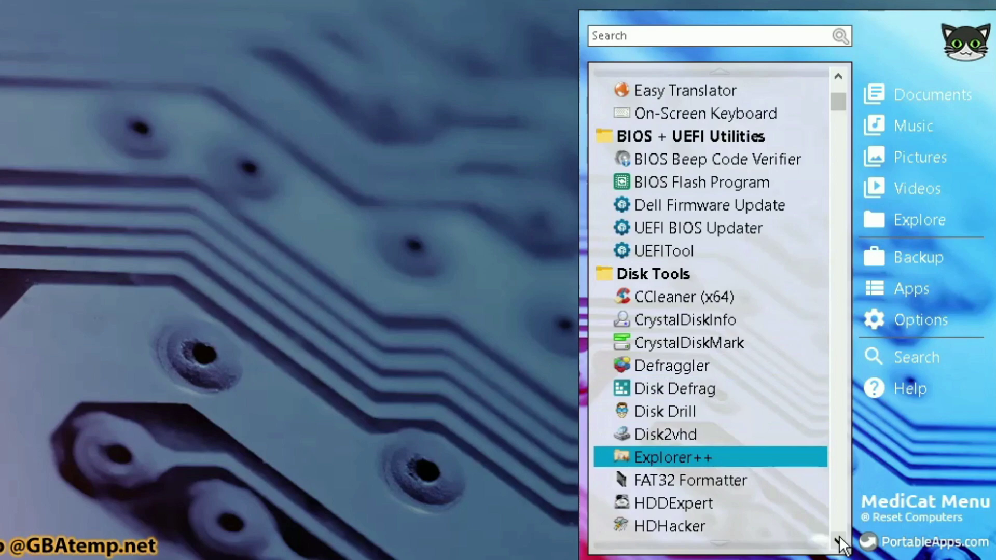
{"action": "key", "text": "Down"}
{"action": "key", "text": "Down"}
{"action": "key", "text": "Down"}
{"action": "key", "text": "Down"}
{"action": "key", "text": "Down"}
{"action": "key", "text": "Down"}
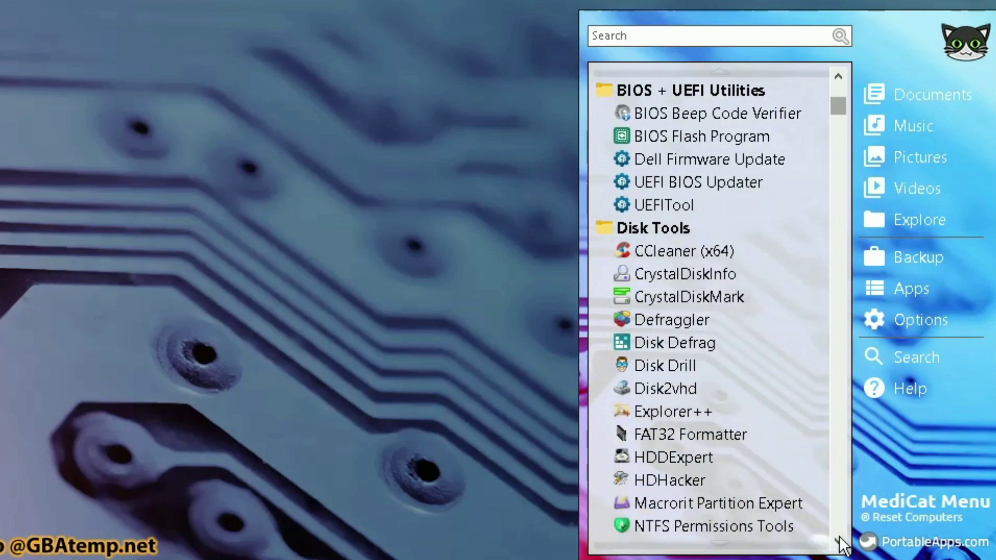
{"action": "key", "text": "Down"}
{"action": "key", "text": "Down"}
{"action": "key", "text": "Down"}
{"action": "key", "text": "Down"}
{"action": "key", "text": "Down"}
{"action": "key", "text": "Down"}
{"action": "key", "text": "Down"}
{"action": "key", "text": "Down"}
{"action": "key", "text": "Down"}
{"action": "key", "text": "Down"}
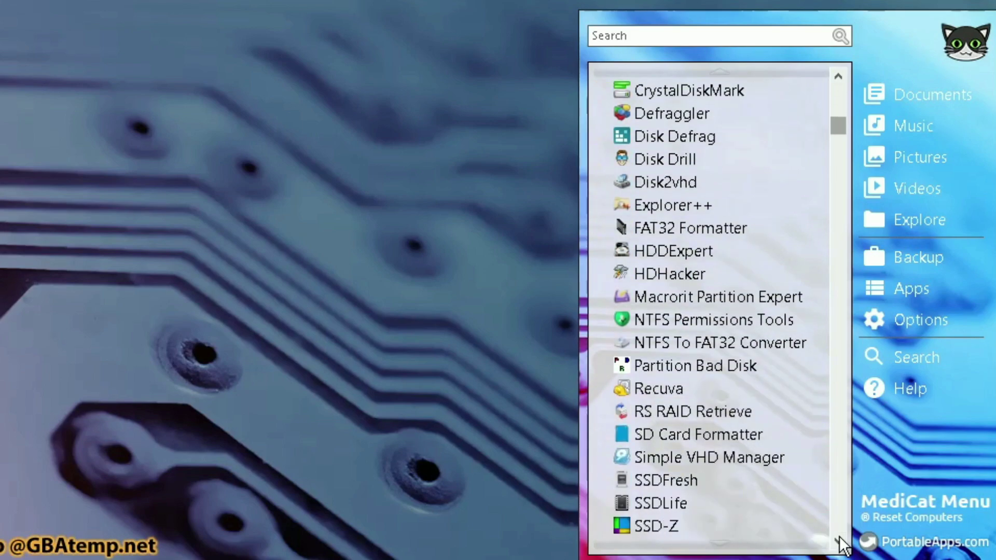
{"action": "key", "text": "Down"}
{"action": "key", "text": "Down"}
{"action": "key", "text": "Down"}
{"action": "key", "text": "Down"}
{"action": "key", "text": "Down"}
{"action": "key", "text": "Down"}
{"action": "key", "text": "Down"}
{"action": "key", "text": "Down"}
{"action": "key", "text": "Down"}
{"action": "key", "text": "Down"}
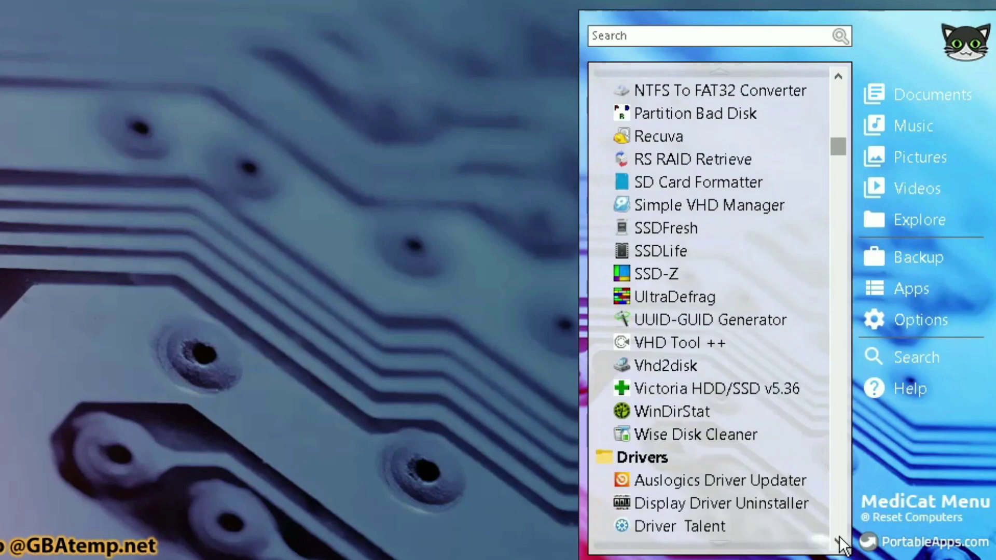
- Look through the Drivers, Games, and Graphics and Pictures categories of the PortableApps menu
{"action": "key", "text": "Down"}
{"action": "key", "text": "Down"}
{"action": "key", "text": "Down"}
{"action": "key", "text": "Down"}
{"action": "key", "text": "Down"}
{"action": "key", "text": "Down"}
{"action": "key", "text": "Down"}
{"action": "key", "text": "Down"}
{"action": "key", "text": "Down"}
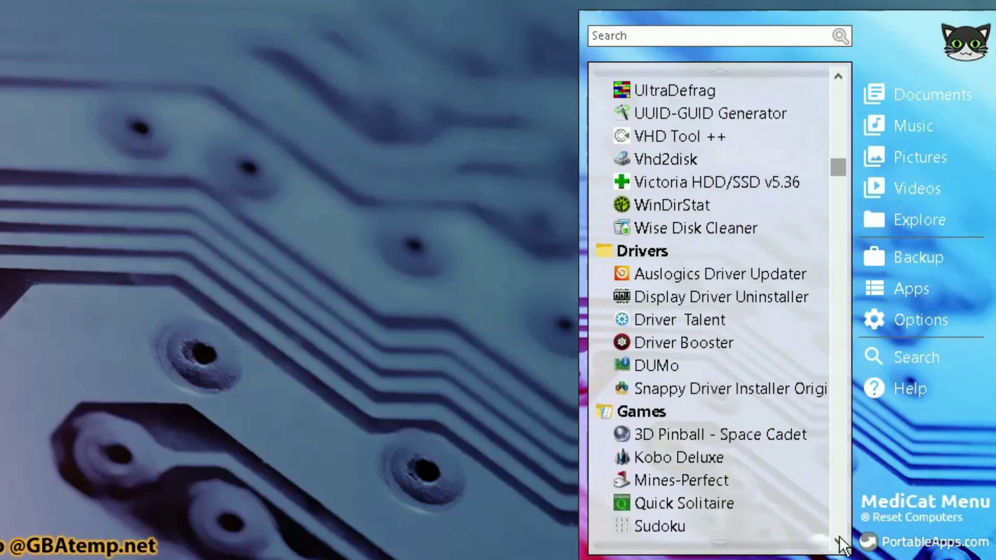
{"action": "key", "text": "Down"}
{"action": "key", "text": "Down"}
{"action": "key", "text": "Down"}
{"action": "key", "text": "Down"}
{"action": "key", "text": "Down"}
{"action": "key", "text": "Down"}
{"action": "key", "text": "Down"}
{"action": "key", "text": "Down"}
{"action": "key", "text": "Down"}
{"action": "key", "text": "Down"}
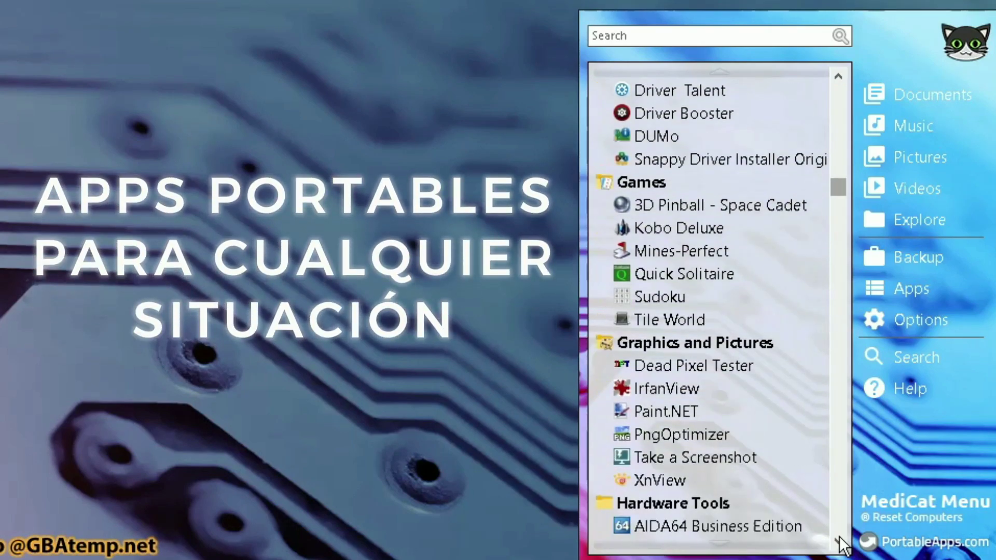
- Look through the Hardware Tools category, from the AIDA64 editions through Speccy
{"action": "key", "text": "Down"}
{"action": "key", "text": "Down"}
{"action": "key", "text": "Down"}
{"action": "key", "text": "Down"}
{"action": "key", "text": "Down"}
{"action": "key", "text": "Down"}
{"action": "key", "text": "Down"}
{"action": "key", "text": "Down"}
{"action": "key", "text": "Down"}
{"action": "key", "text": "Down"}
{"action": "key", "text": "Down"}
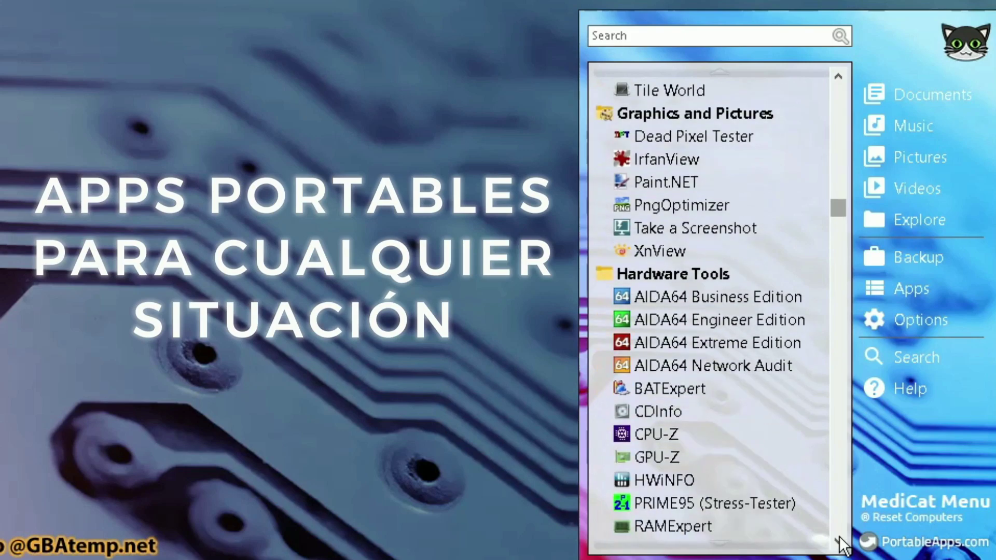
{"action": "key", "text": "Down"}
{"action": "key", "text": "Down"}
{"action": "key", "text": "Down"}
{"action": "key", "text": "Down"}
{"action": "key", "text": "Down"}
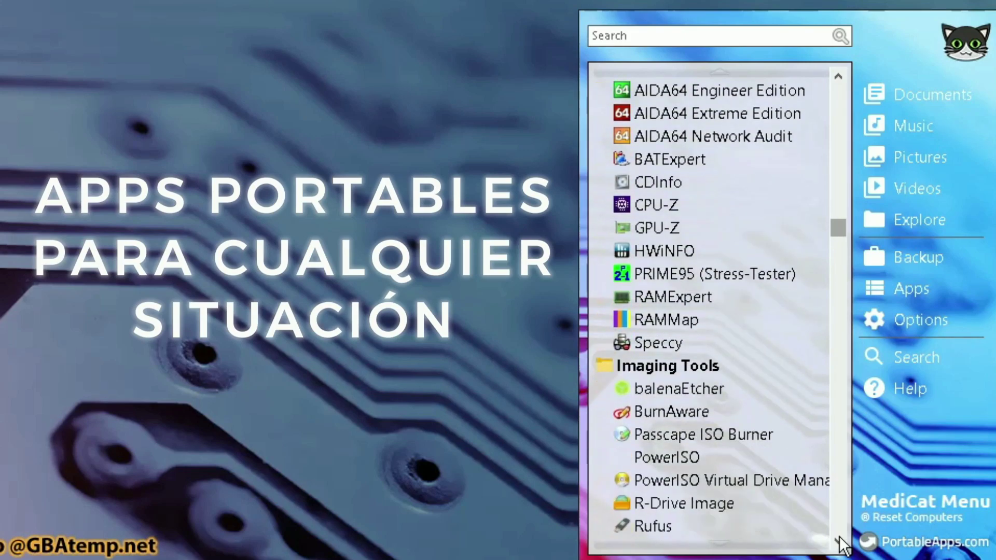
- Look through the Imaging Tools and Installing Windows categories of the app list
{"action": "key", "text": "Down"}
{"action": "key", "text": "Down"}
{"action": "key", "text": "Down"}
{"action": "key", "text": "Down"}
{"action": "key", "text": "Down"}
{"action": "key", "text": "Down"}
{"action": "key", "text": "Down"}
{"action": "key", "text": "Down"}
{"action": "key", "text": "Down"}
{"action": "key", "text": "Down"}
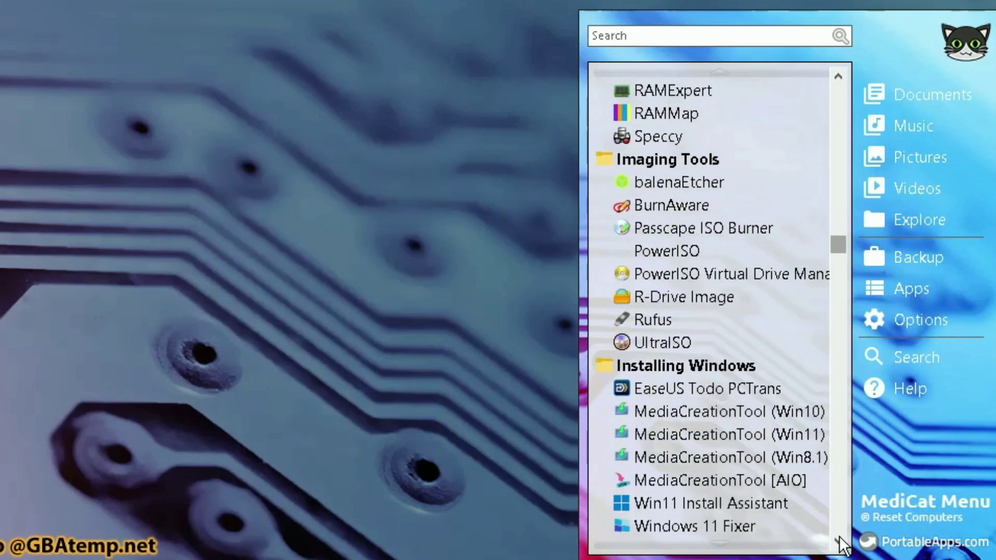
- Look over the networking and Office apps and bring up the Ransomware Decryption category
{"action": "left_click", "coordinate": [838, 541]}
{"action": "left_click", "coordinate": [838, 541]}
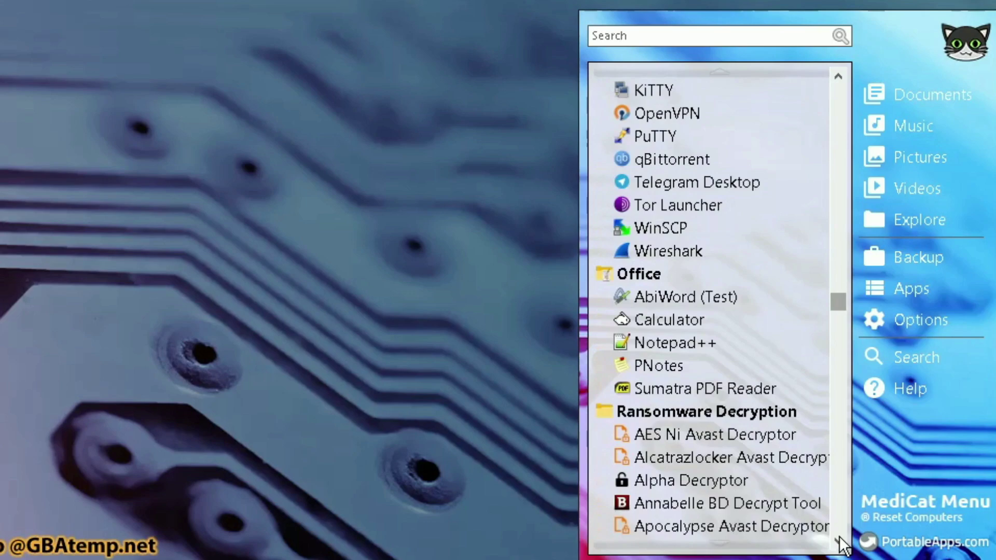
{"action": "left_click", "coordinate": [838, 541]}
{"action": "left_click", "coordinate": [838, 541]}
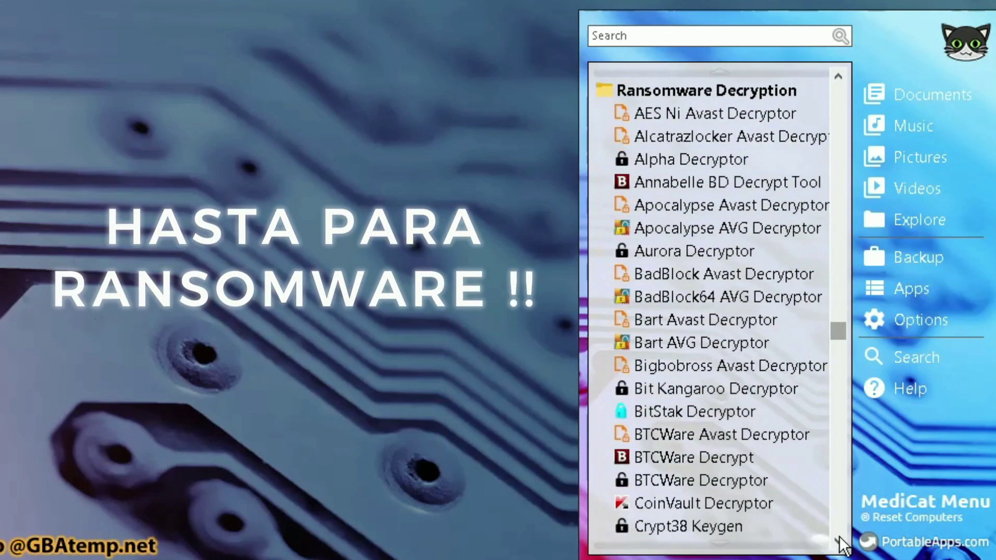
- Look through all the decryptors in the Ransomware Decryption category down to Xorist Decryptor
{"action": "left_click", "coordinate": [838, 541]}
{"action": "left_click", "coordinate": [838, 541]}
{"action": "left_click", "coordinate": [839, 541]}
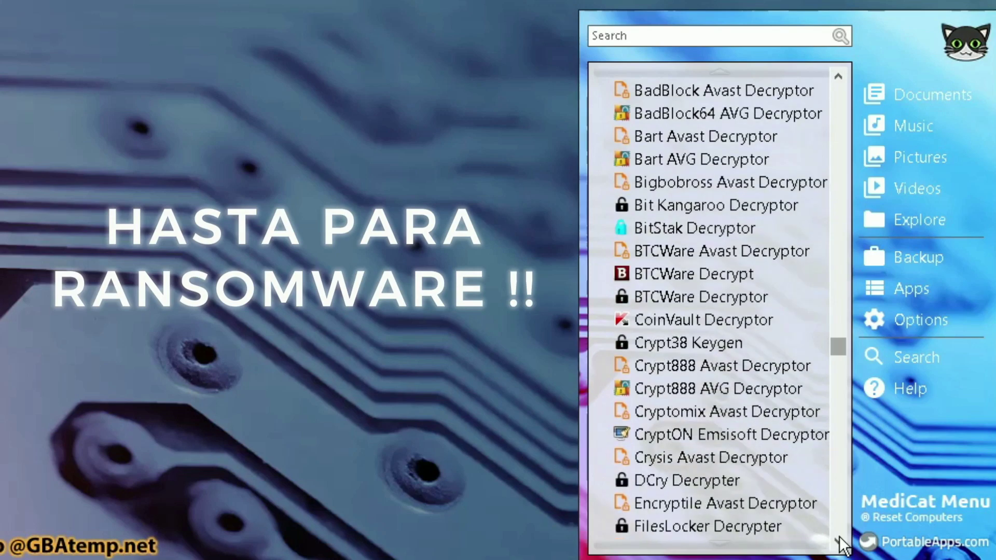
{"action": "left_click", "coordinate": [838, 541]}
{"action": "left_click", "coordinate": [838, 541]}
{"action": "left_click", "coordinate": [838, 541]}
{"action": "left_click", "coordinate": [839, 541]}
{"action": "left_click", "coordinate": [838, 541]}
{"action": "left_click", "coordinate": [838, 541]}
{"action": "left_click", "coordinate": [838, 541]}
{"action": "left_click", "coordinate": [838, 541]}
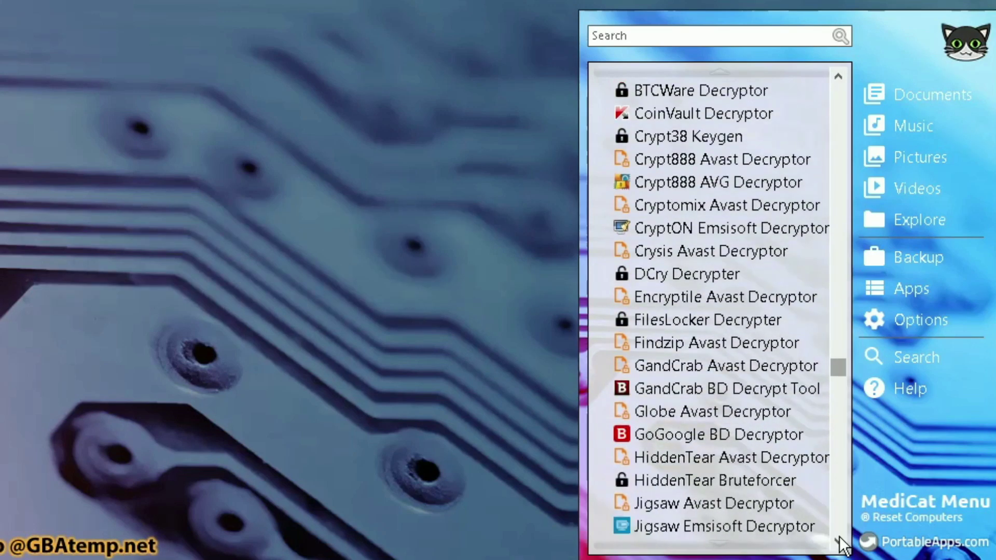
{"action": "triple_click", "coordinate": [838, 541]}
{"action": "double_click", "coordinate": [838, 541]}
{"action": "double_click", "coordinate": [838, 541]}
{"action": "double_click", "coordinate": [838, 541]}
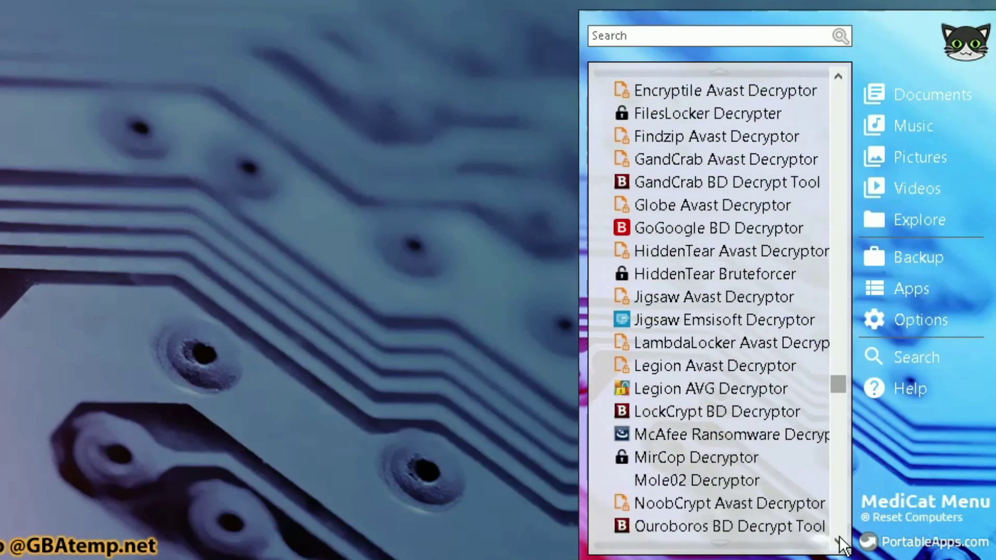
{"action": "triple_click", "coordinate": [838, 541]}
{"action": "double_click", "coordinate": [838, 541]}
{"action": "double_click", "coordinate": [838, 541]}
{"action": "triple_click", "coordinate": [838, 541]}
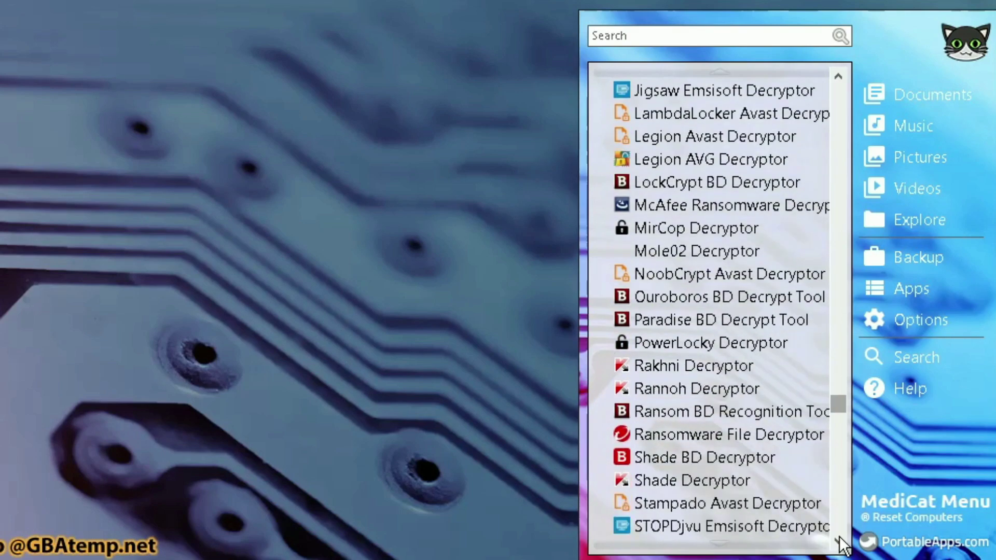
{"action": "double_click", "coordinate": [838, 541]}
{"action": "double_click", "coordinate": [838, 541]}
{"action": "double_click", "coordinate": [838, 541]}
{"action": "double_click", "coordinate": [839, 541]}
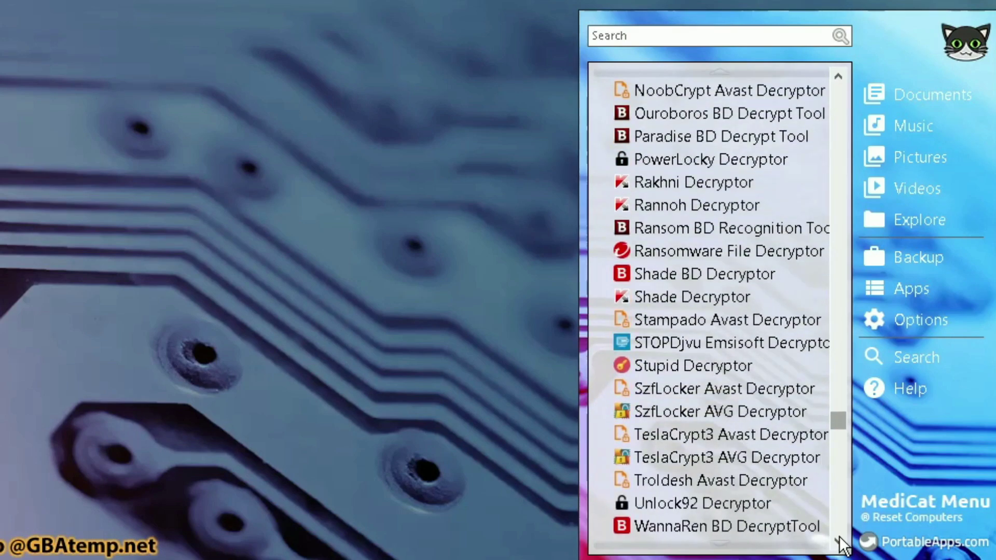
{"action": "triple_click", "coordinate": [838, 541]}
{"action": "double_click", "coordinate": [838, 541]}
{"action": "triple_click", "coordinate": [838, 541]}
{"action": "double_click", "coordinate": [839, 541]}
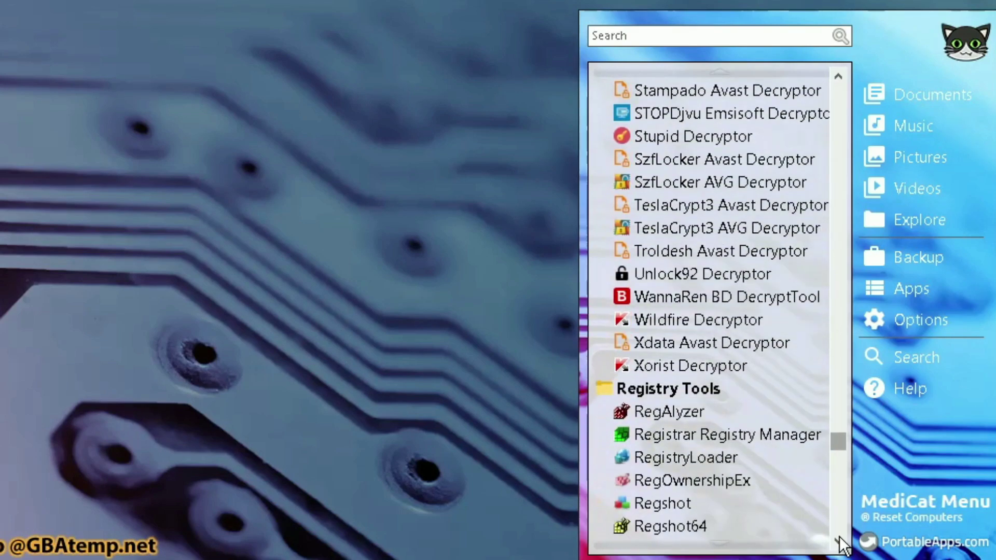
- Look through the Registry Tools and Security categories of the PortableApps menu
{"action": "double_click", "coordinate": [838, 541]}
{"action": "double_click", "coordinate": [839, 541]}
{"action": "triple_click", "coordinate": [839, 541]}
{"action": "triple_click", "coordinate": [838, 541]}
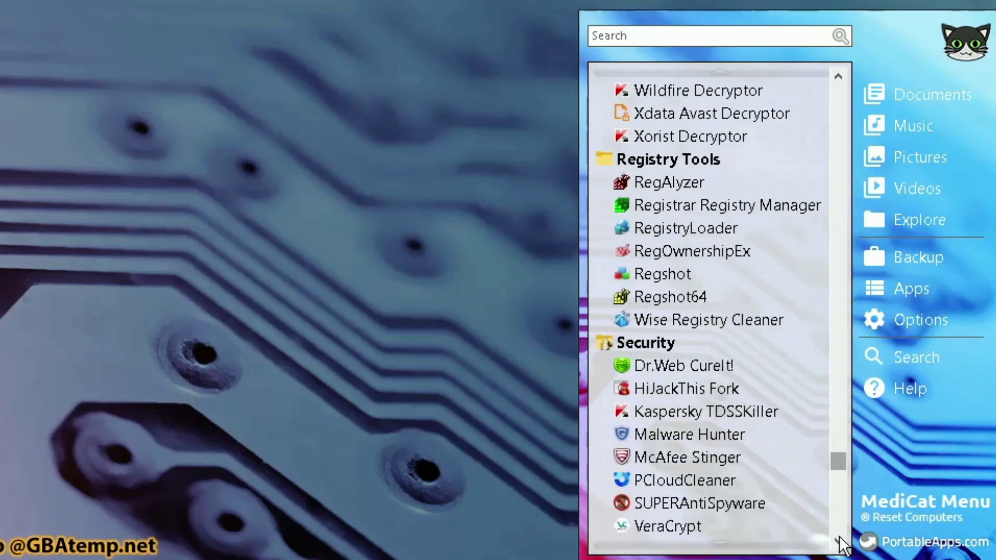
{"action": "double_click", "coordinate": [838, 541]}
{"action": "triple_click", "coordinate": [838, 541]}
{"action": "triple_click", "coordinate": [838, 541]}
{"action": "double_click", "coordinate": [838, 541]}
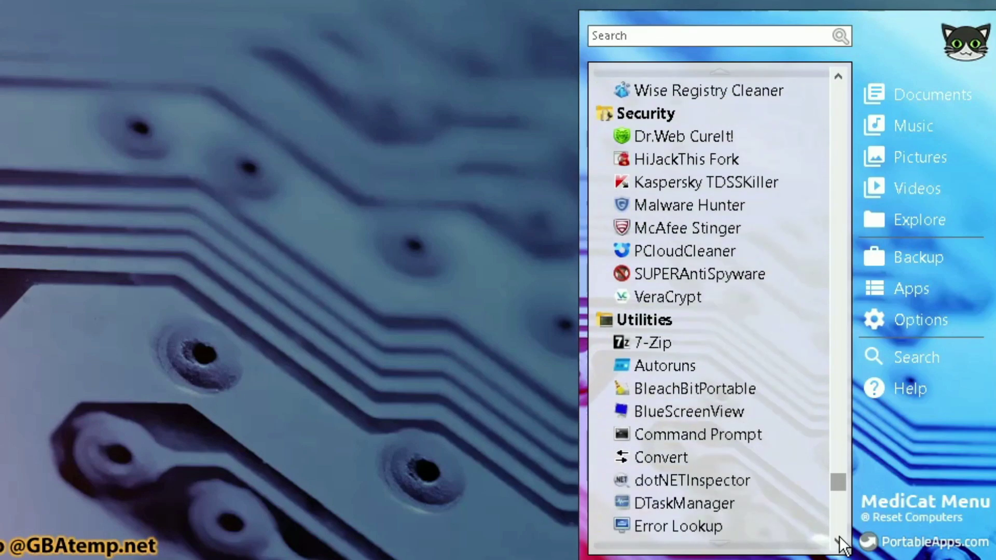
- Look through the Utilities category, from 7-Zip down past Recover Keys
{"action": "double_click", "coordinate": [838, 541]}
{"action": "triple_click", "coordinate": [838, 541]}
{"action": "triple_click", "coordinate": [838, 541]}
{"action": "double_click", "coordinate": [839, 541]}
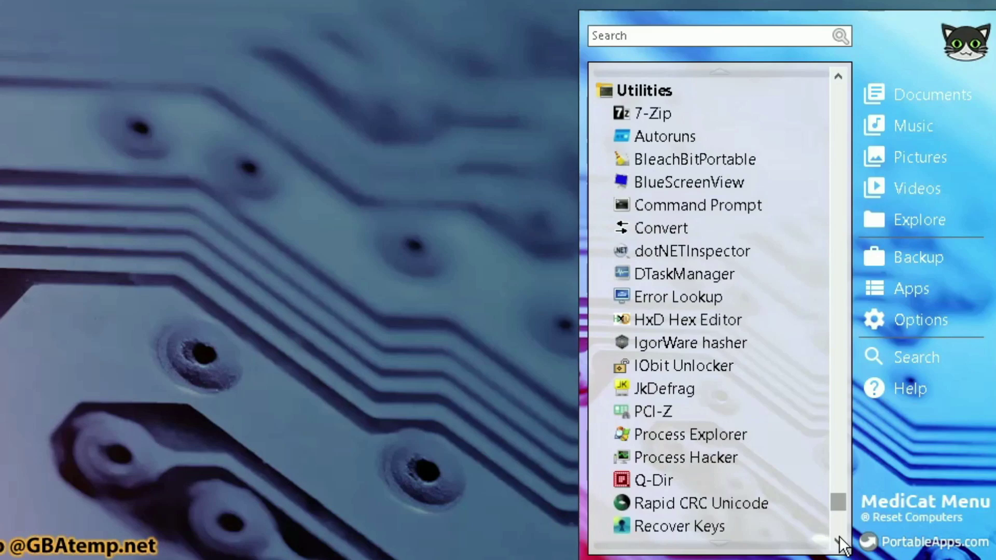
{"action": "double_click", "coordinate": [838, 541]}
{"action": "double_click", "coordinate": [838, 541]}
{"action": "triple_click", "coordinate": [838, 541]}
{"action": "triple_click", "coordinate": [839, 541]}
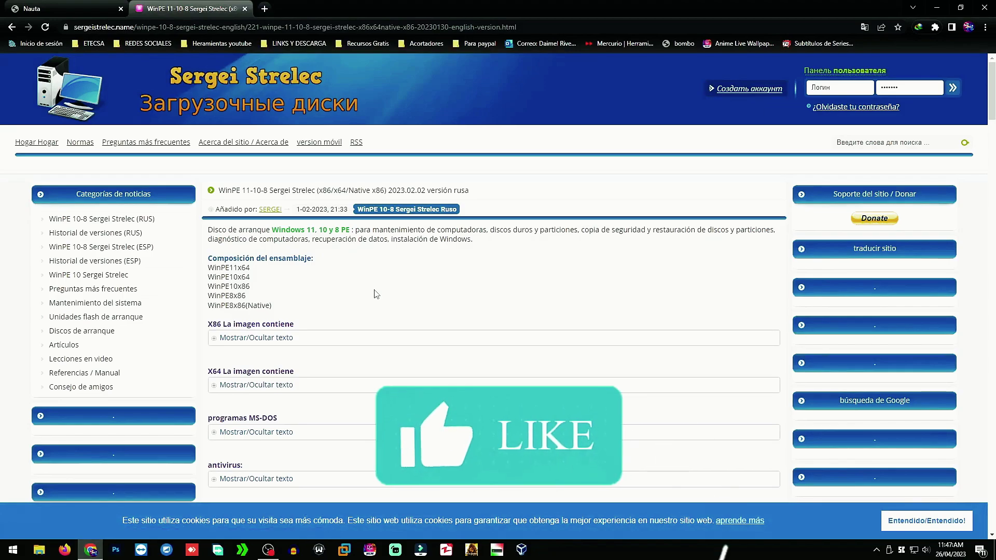
- Review the WinPE 11-10-8 Sergei Strelec web page and highlight its 2023.02.02 English patch section with the download links
{"action": "scroll", "coordinate": [376, 294], "scroll_direction": "down", "scroll_amount": 14}
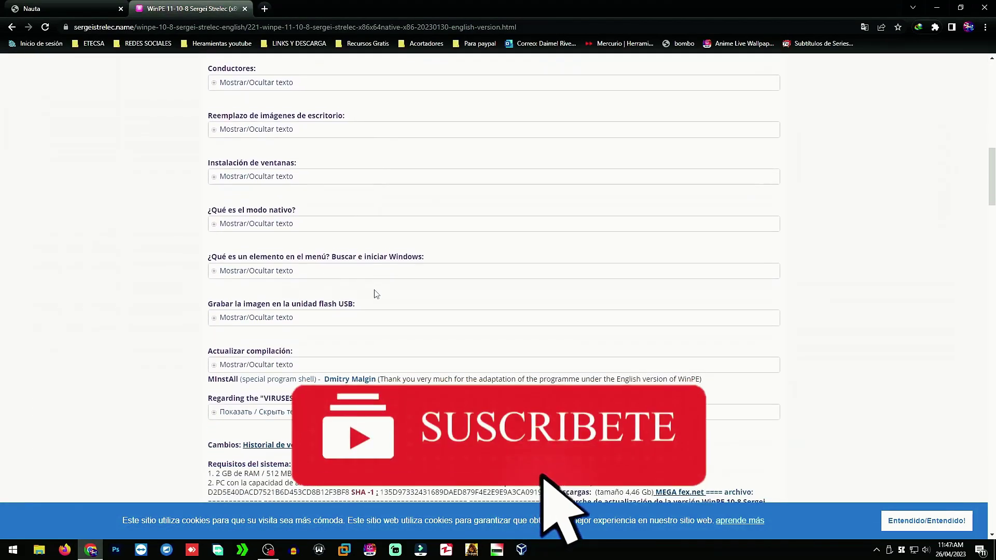
{"action": "scroll", "coordinate": [376, 294], "scroll_direction": "down", "scroll_amount": 15}
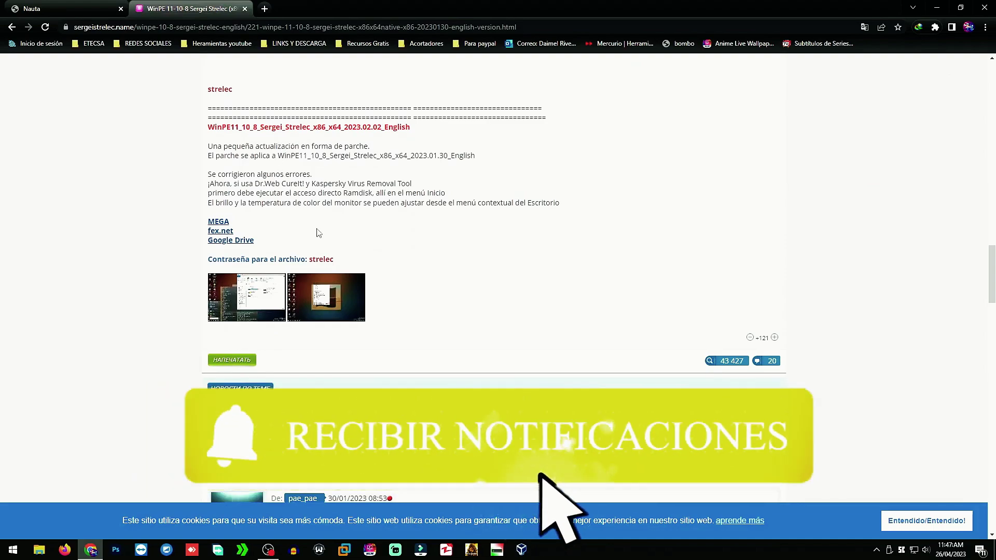
{"action": "scroll", "coordinate": [334, 239], "scroll_direction": "down", "scroll_amount": 4}
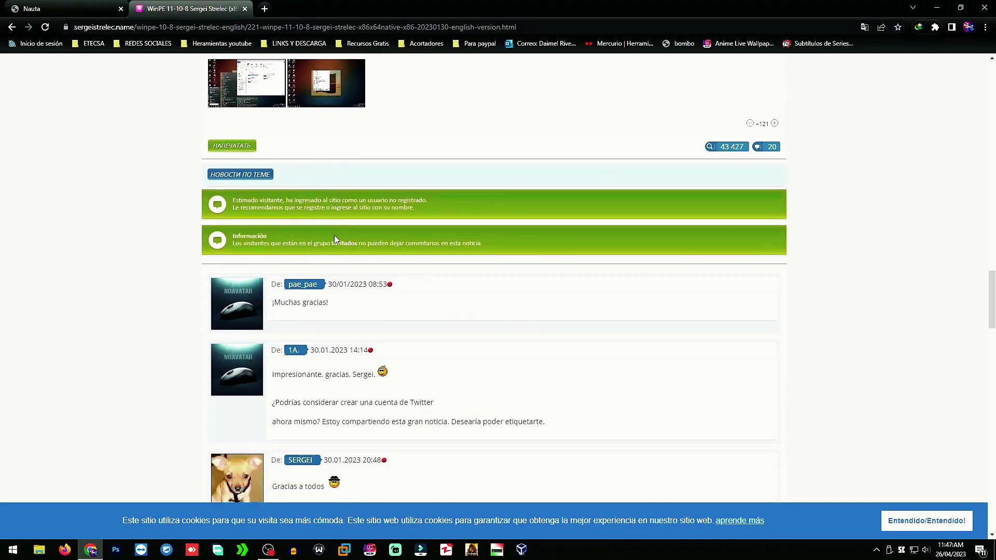
{"action": "scroll", "coordinate": [334, 239], "scroll_direction": "up", "scroll_amount": 5}
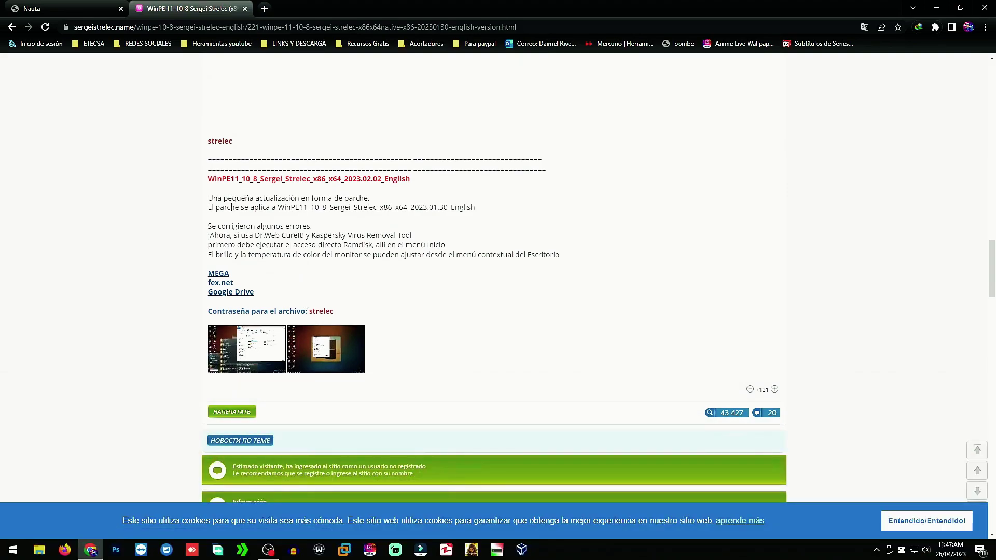
{"action": "left_click_drag", "start_coordinate": [209, 178], "coordinate": [378, 367]}
{"action": "left_click", "coordinate": [461, 321]}
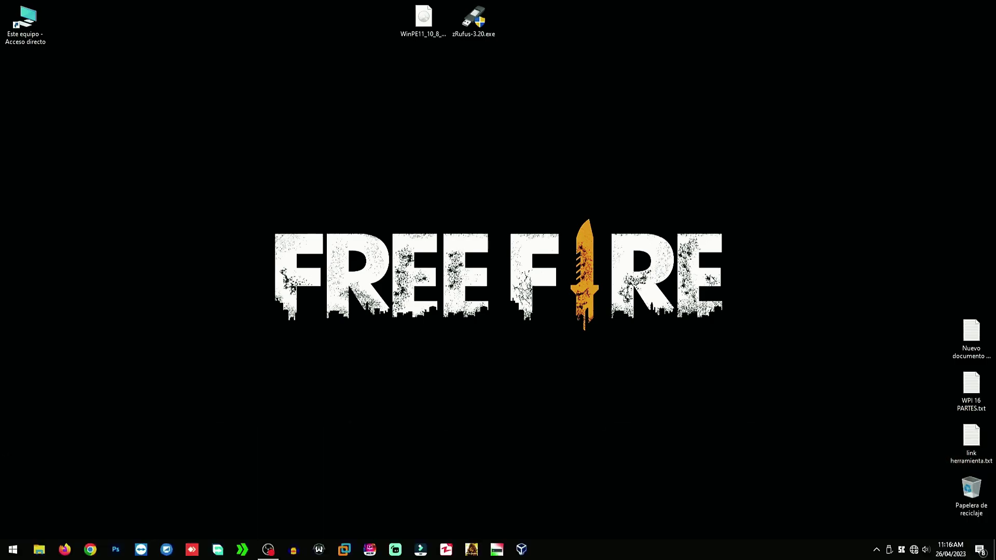
- Locate the WinPE11_10_8 Sergei Strelec ISO on the desktop and launch zRufus-3.20.exe
{"action": "left_click", "coordinate": [418, 19]}
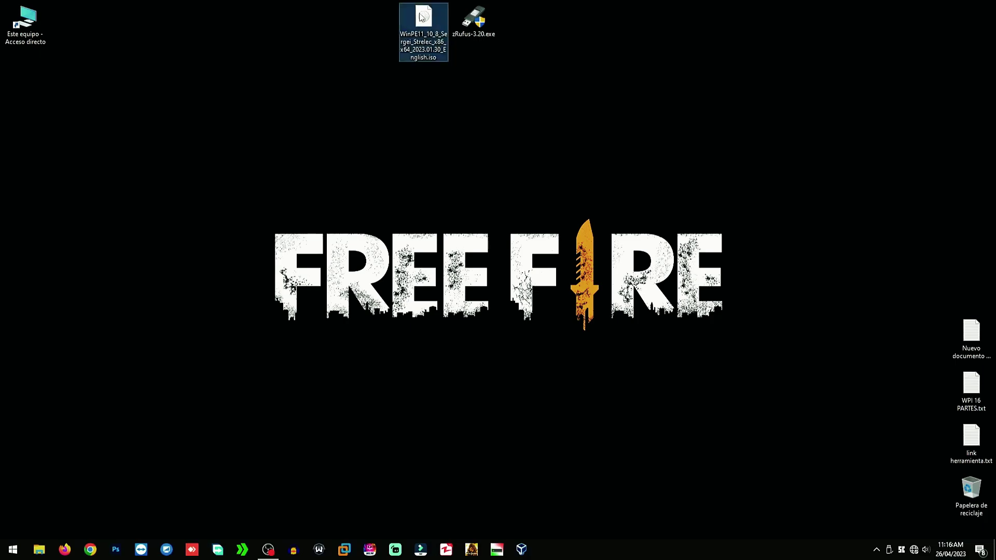
{"action": "left_click", "coordinate": [470, 30]}
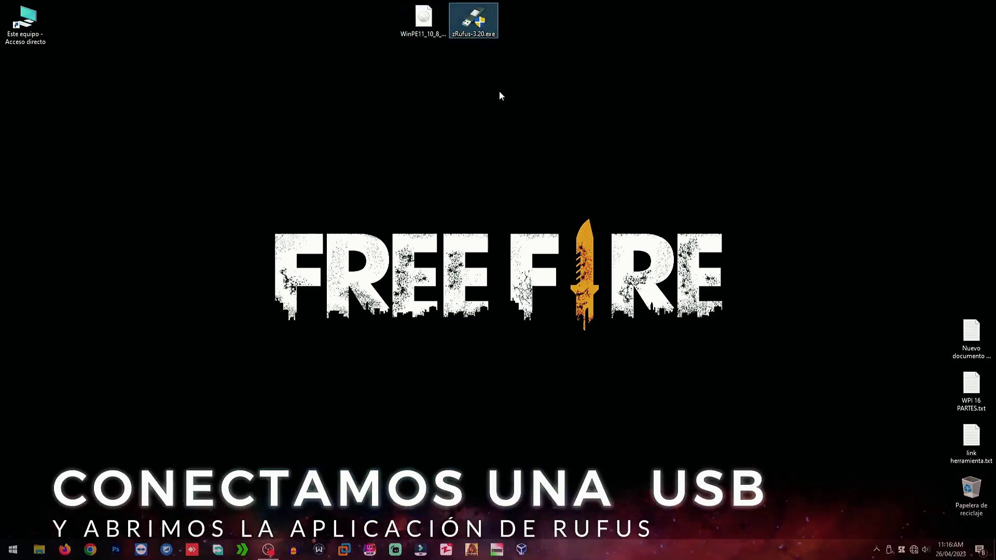
{"action": "left_click", "coordinate": [499, 92]}
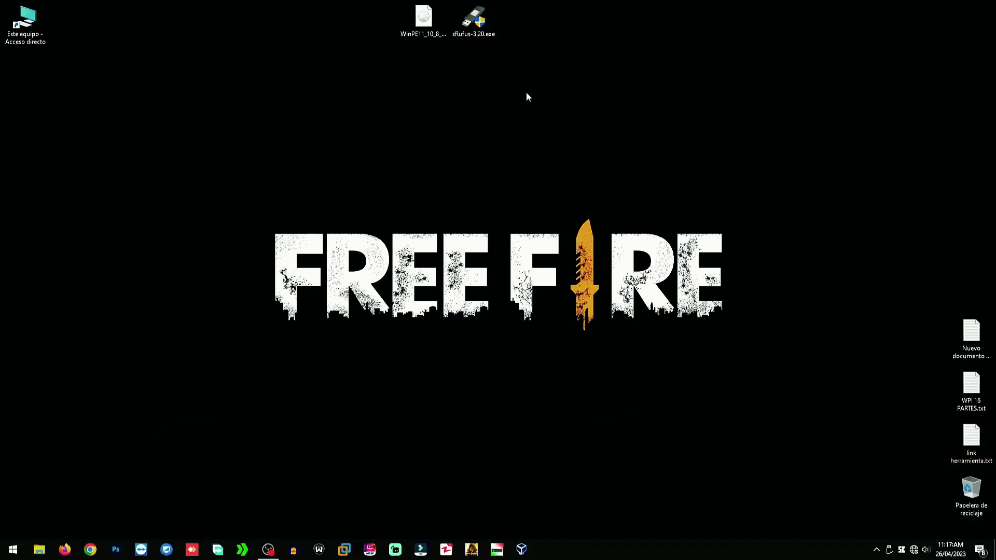
{"action": "double_click", "coordinate": [479, 23]}
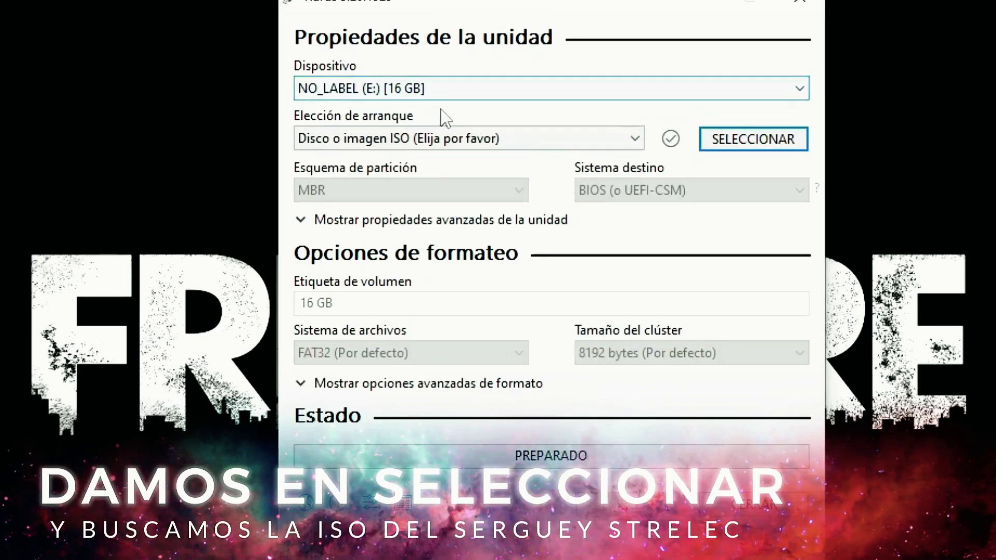
- Load WinPE11_10_8_Sergei_Strelec_x86_x64_2023.01.30_English.iso from the Desktop folder as the Rufus boot image
{"action": "left_click", "coordinate": [794, 141]}
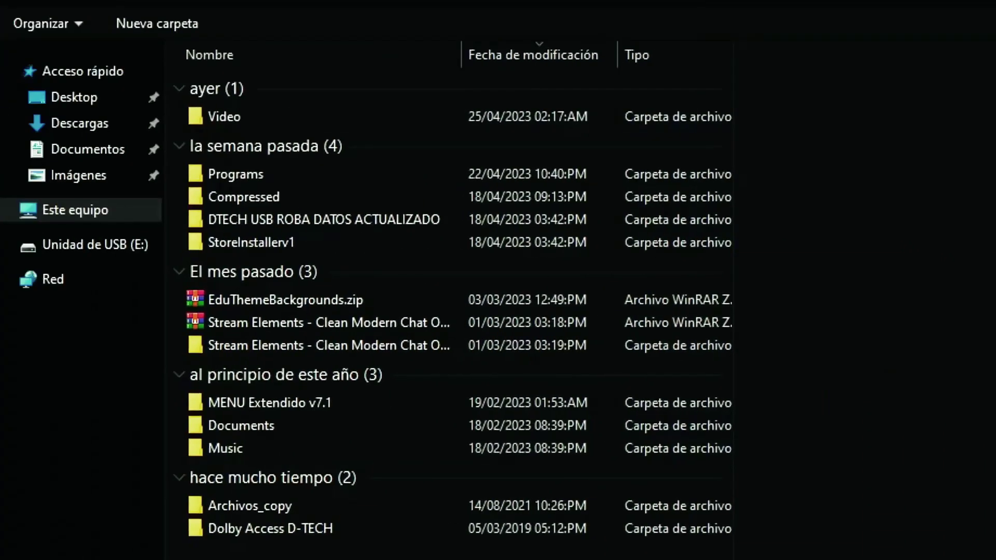
{"action": "left_click", "coordinate": [57, 97]}
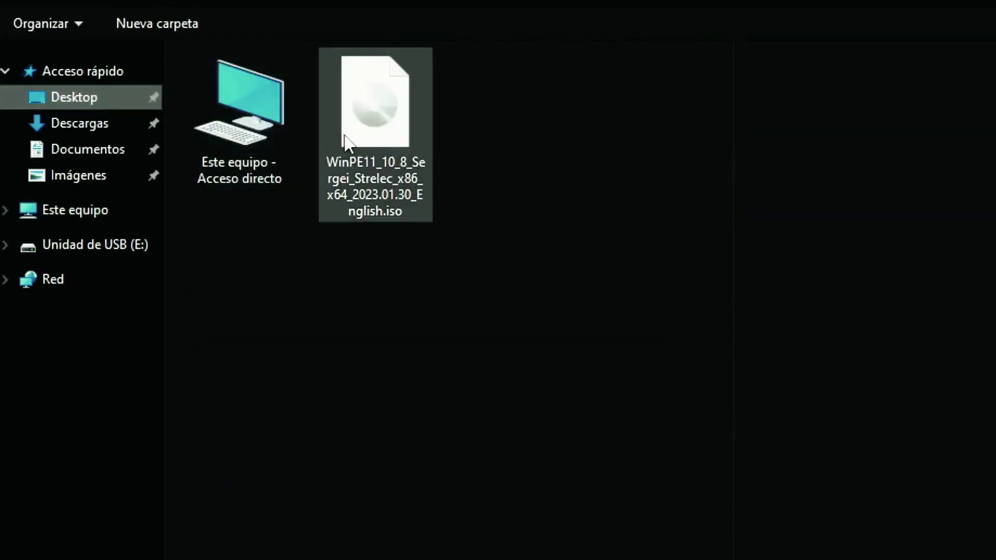
{"action": "left_click", "coordinate": [375, 131]}
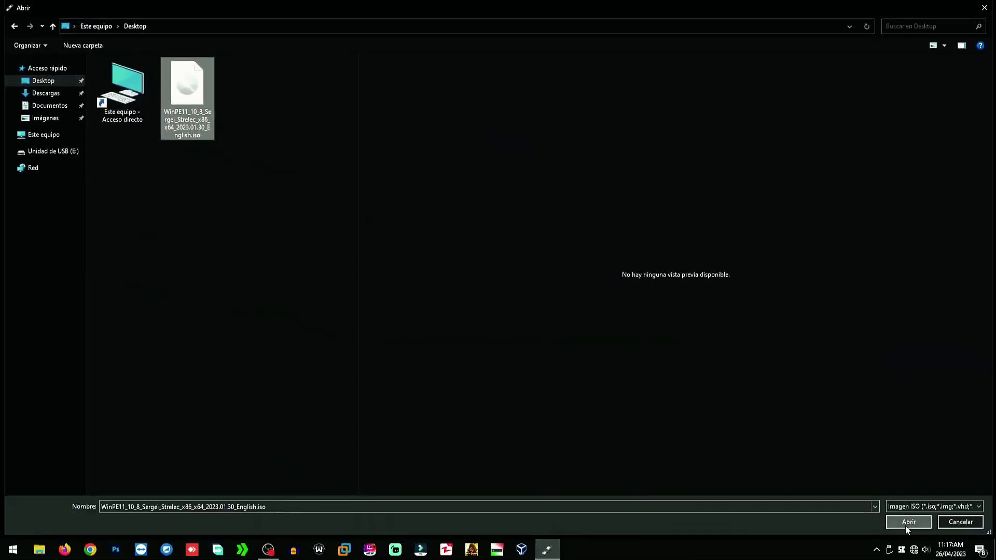
{"action": "left_click", "coordinate": [908, 524]}
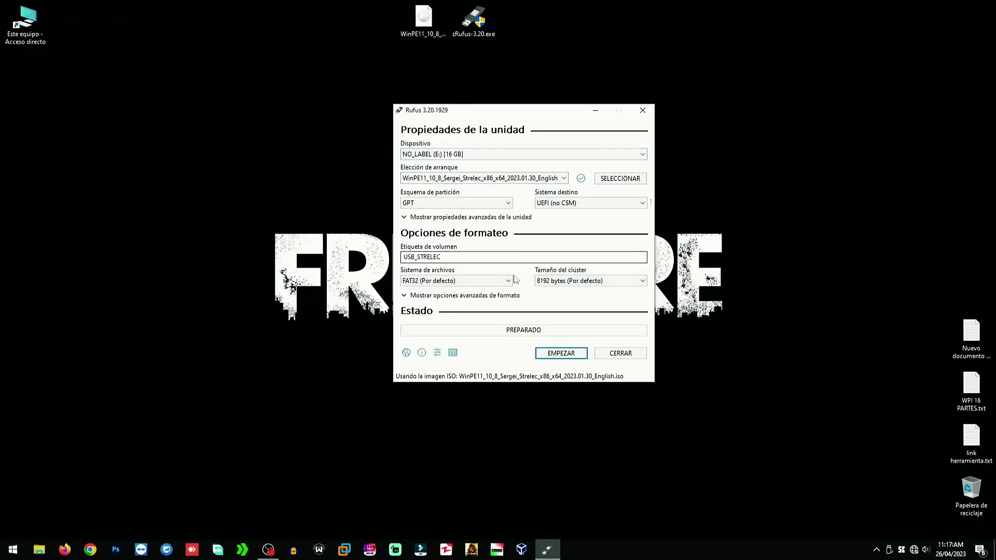
- Start writing the Sergei Strelec image to the 16 GB USB drive with GPT, FAT32 and the label USB_STRELEC
{"action": "left_click", "coordinate": [552, 356]}
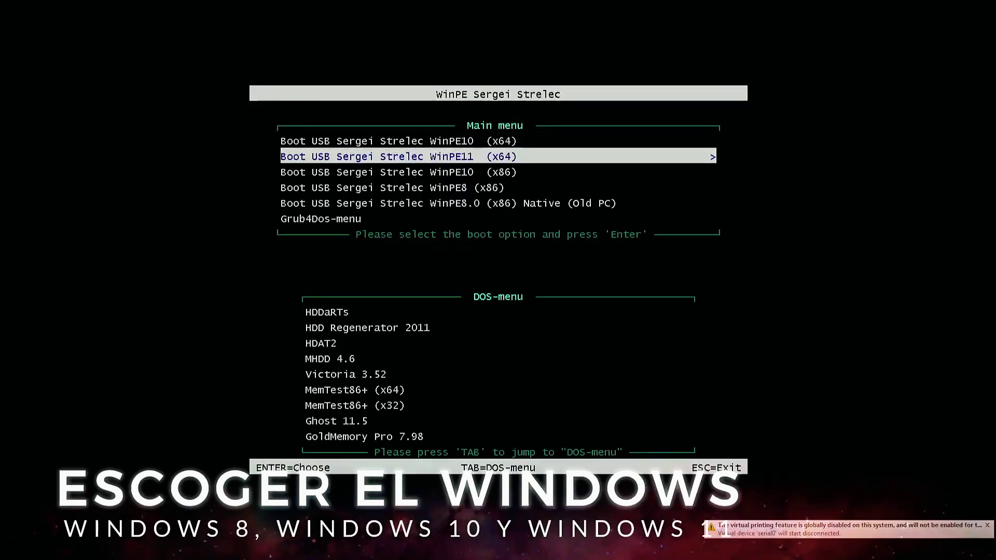
- Look over the WinPE boot options and boot Sergei Strelec WinPE10 (x64)
{"action": "key", "text": "Down"}
{"action": "key", "text": "Down"}
{"action": "key", "text": "Down"}
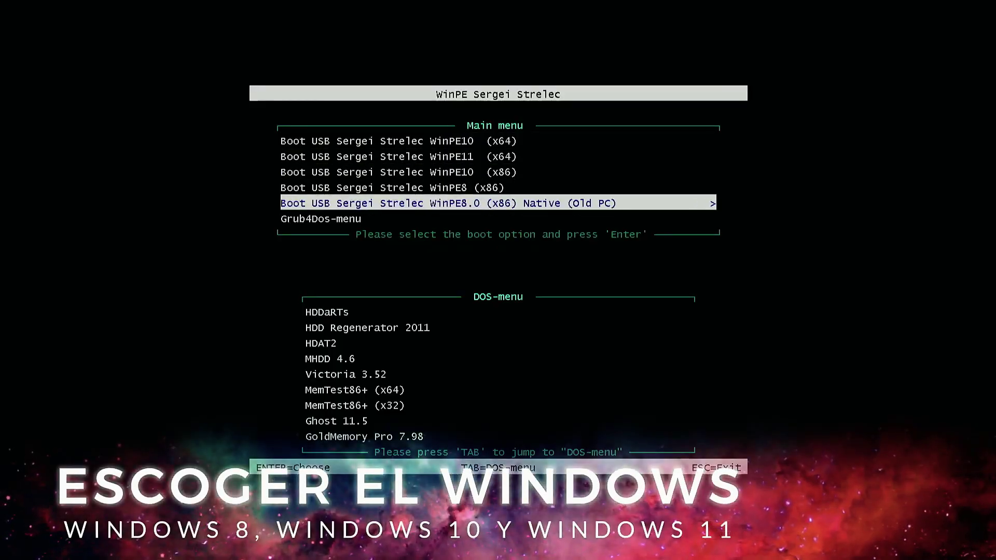
{"action": "key", "text": "Up"}
{"action": "key", "text": "Up"}
{"action": "key", "text": "Up"}
{"action": "key", "text": "Up"}
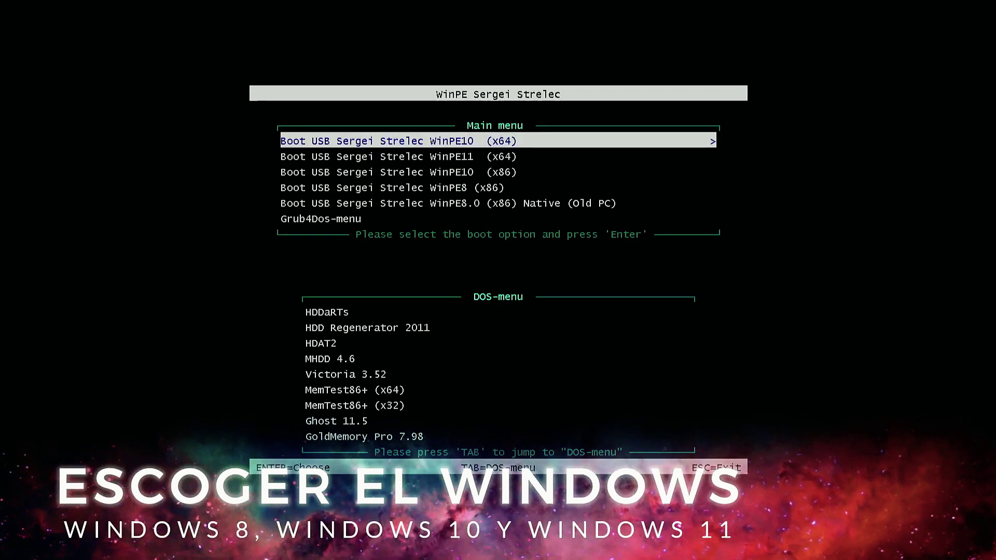
{"action": "key", "text": "Return"}
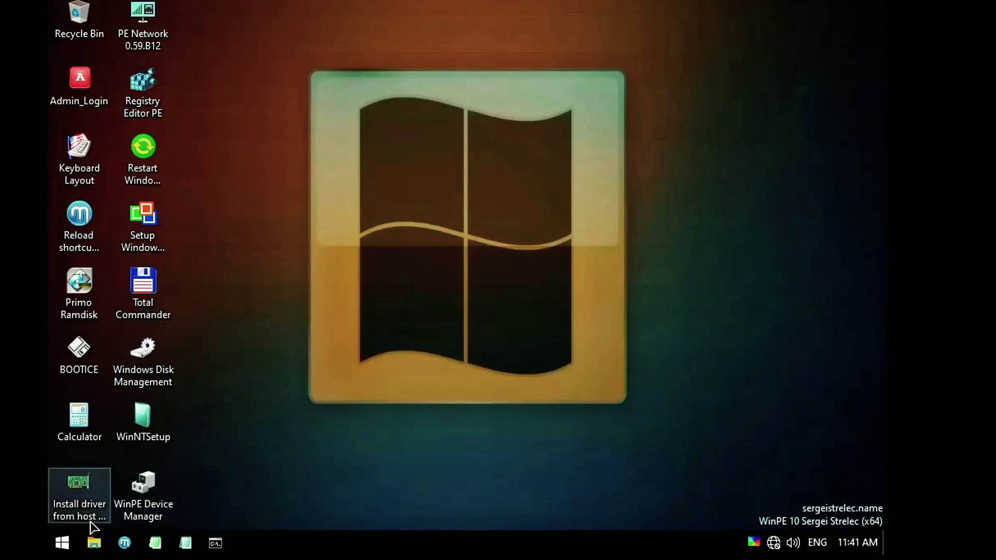
- Look through the WinPE program categories from BACKUP AND RESTORE to Remote access and VPN
{"action": "left_click", "coordinate": [60, 544]}
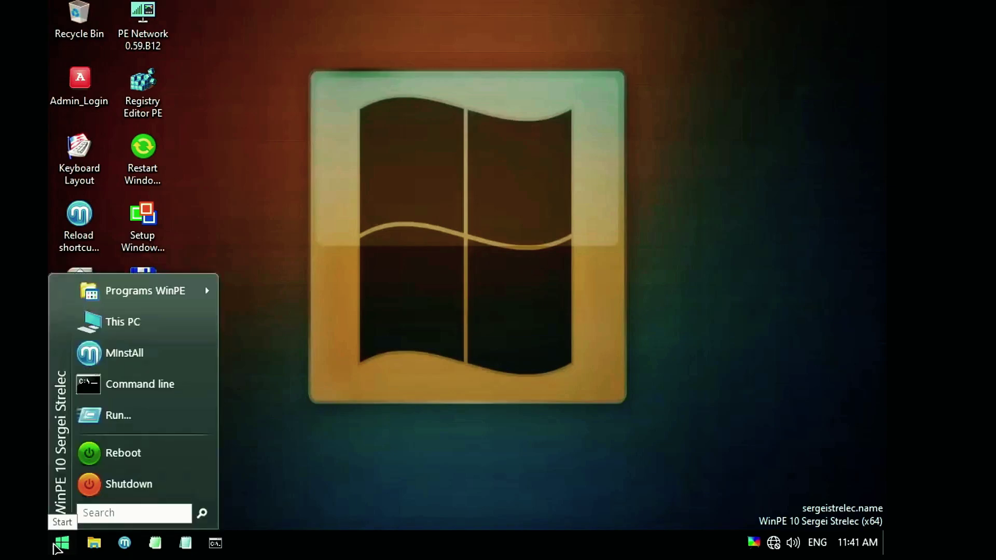
{"action": "mouse_move", "coordinate": [174, 289]}
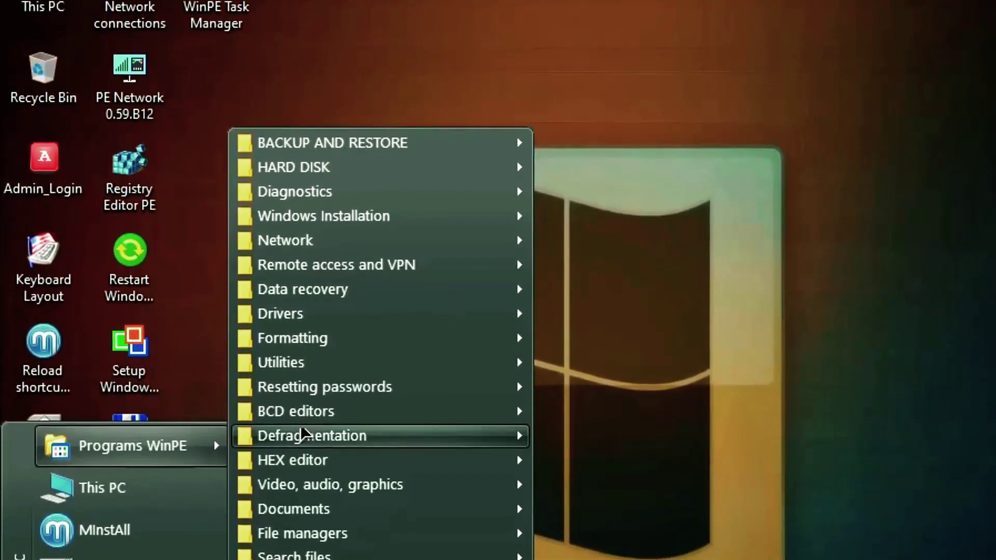
{"action": "mouse_move", "coordinate": [291, 141]}
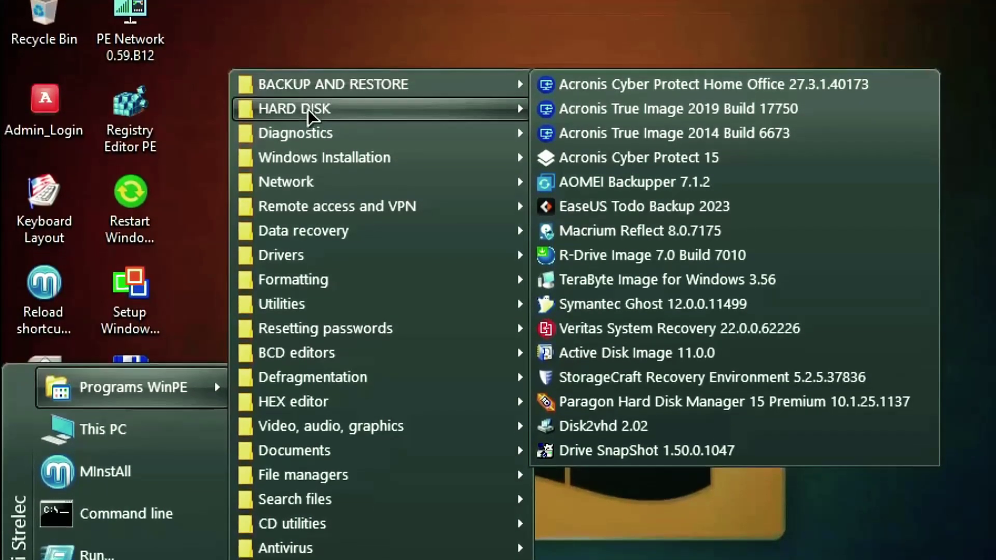
{"action": "mouse_move", "coordinate": [307, 119]}
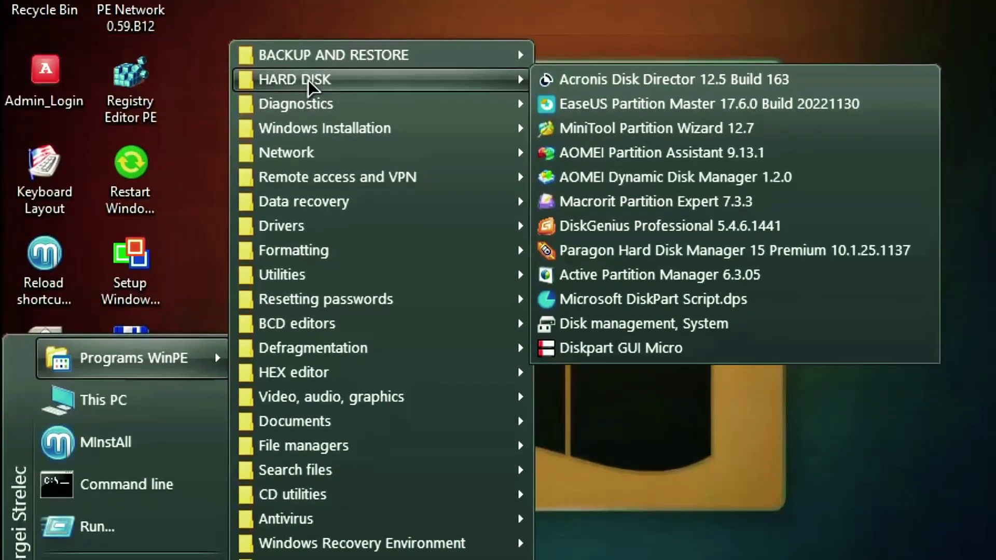
{"action": "mouse_move", "coordinate": [311, 101]}
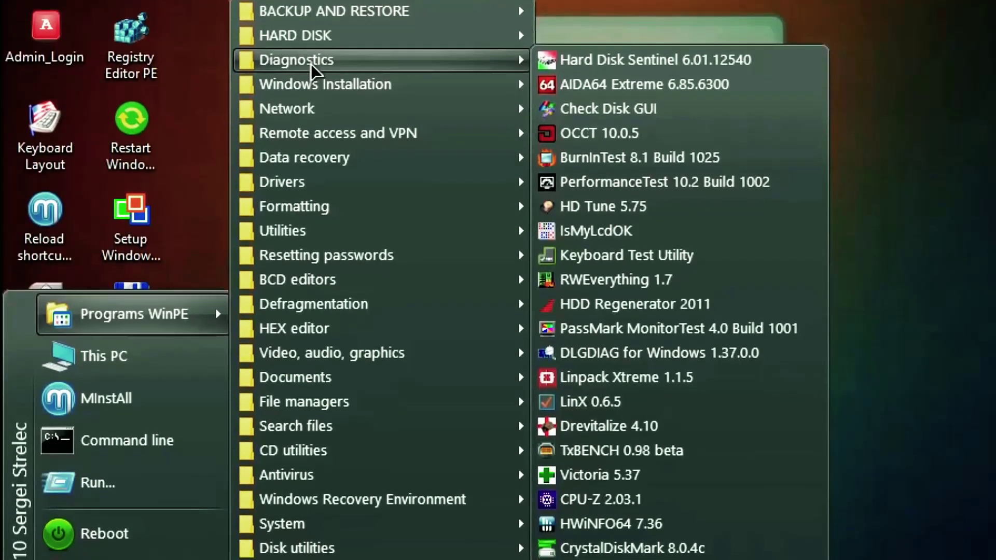
{"action": "mouse_move", "coordinate": [314, 80]}
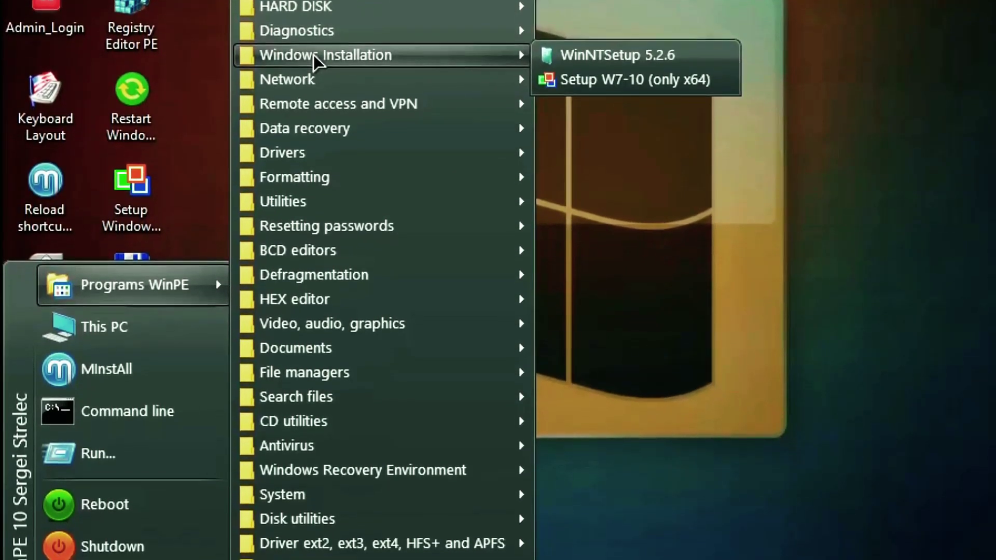
{"action": "mouse_move", "coordinate": [314, 78]}
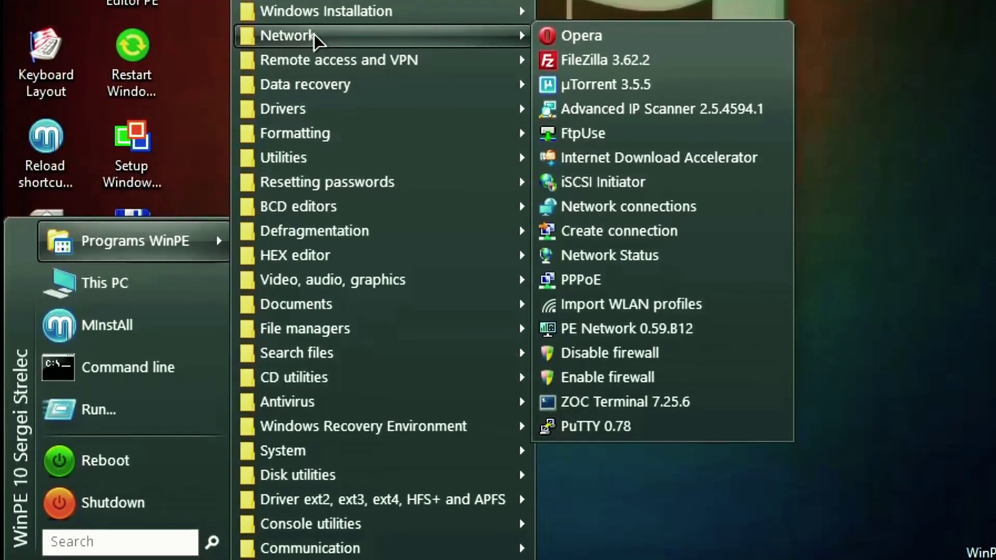
{"action": "mouse_move", "coordinate": [315, 55]}
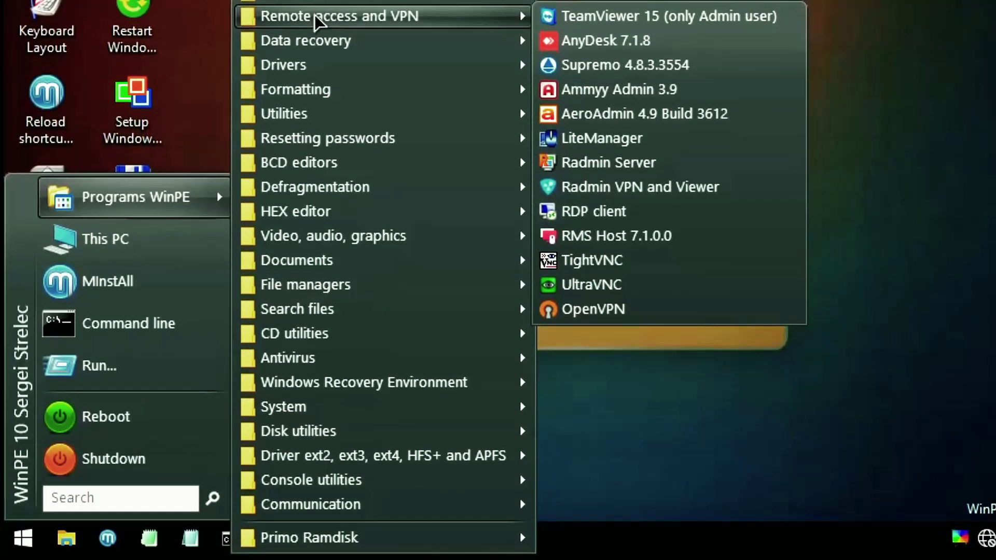
- Look through the program categories from Data recovery to Defragmentation
{"action": "mouse_move", "coordinate": [314, 42]}
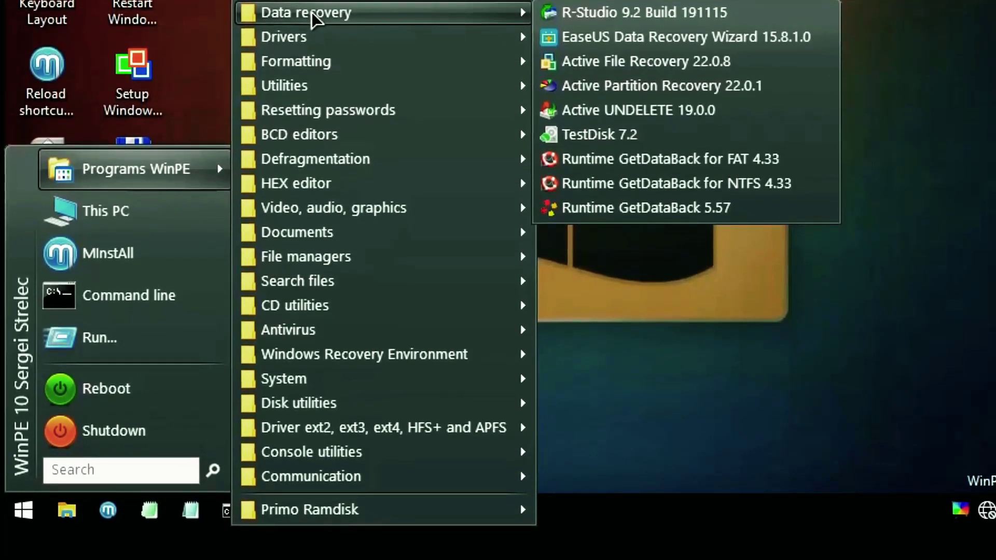
{"action": "mouse_move", "coordinate": [310, 46]}
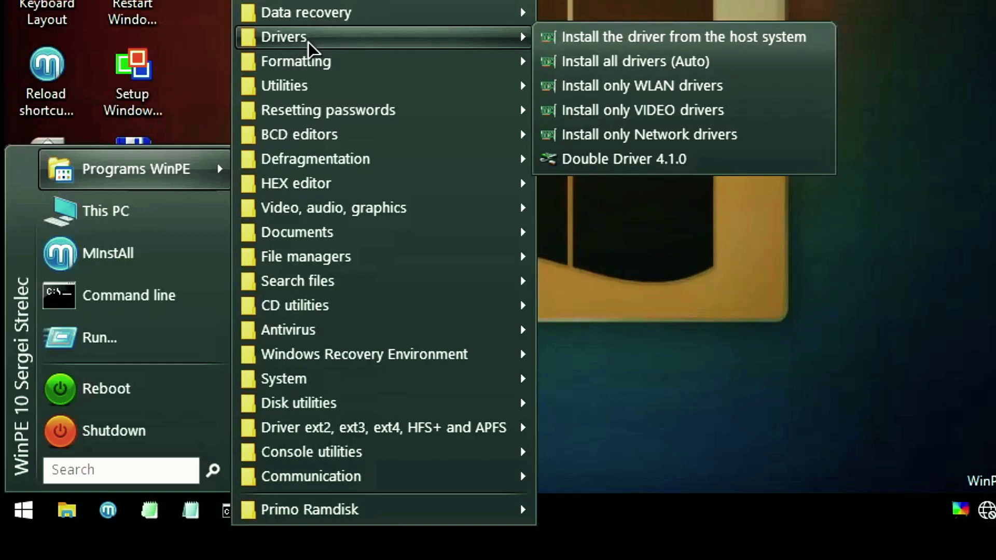
{"action": "mouse_move", "coordinate": [311, 67]}
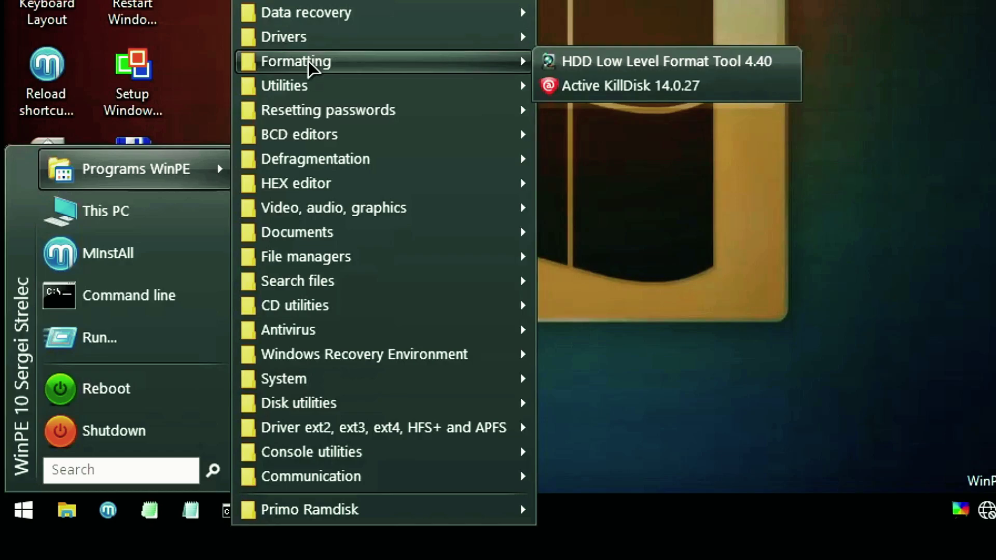
{"action": "mouse_move", "coordinate": [305, 88]}
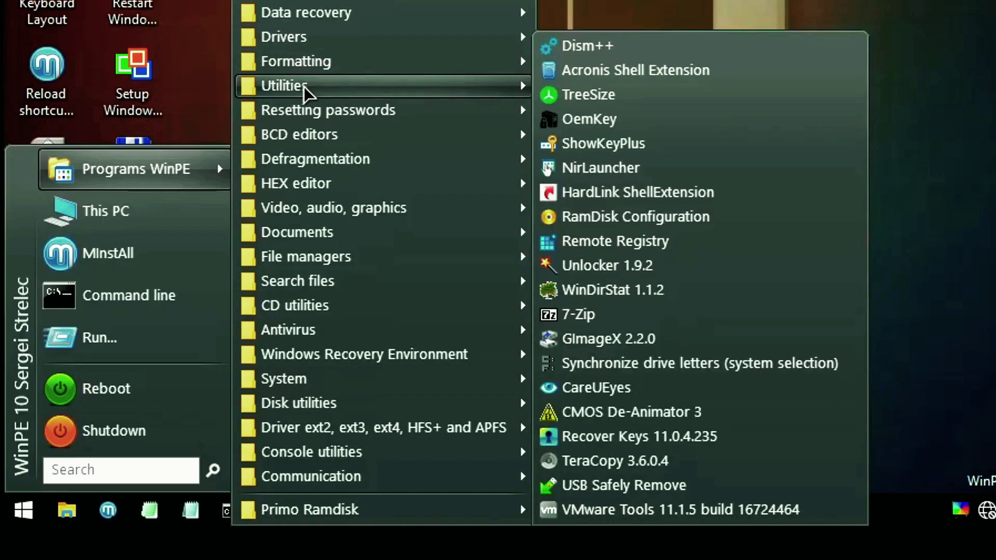
{"action": "mouse_move", "coordinate": [309, 119]}
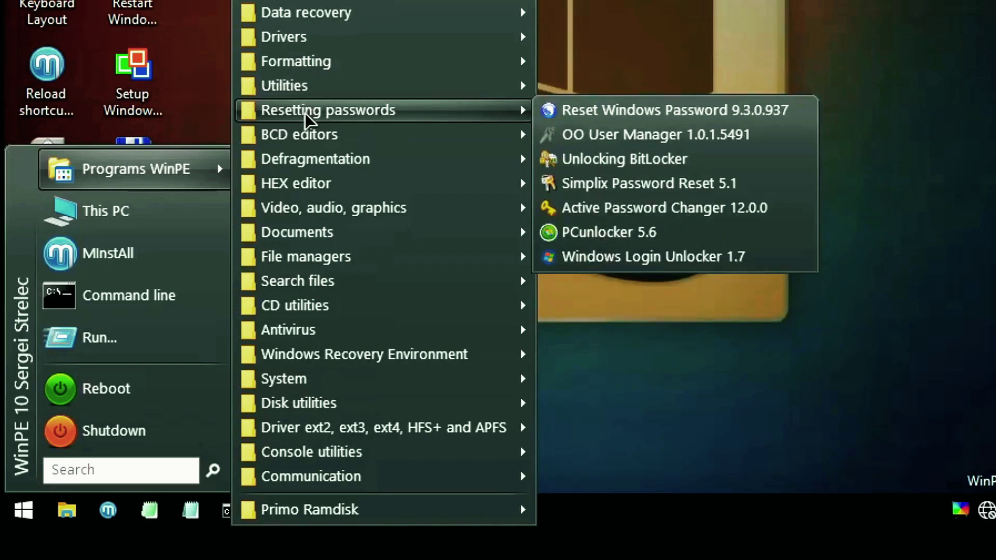
{"action": "mouse_move", "coordinate": [310, 141]}
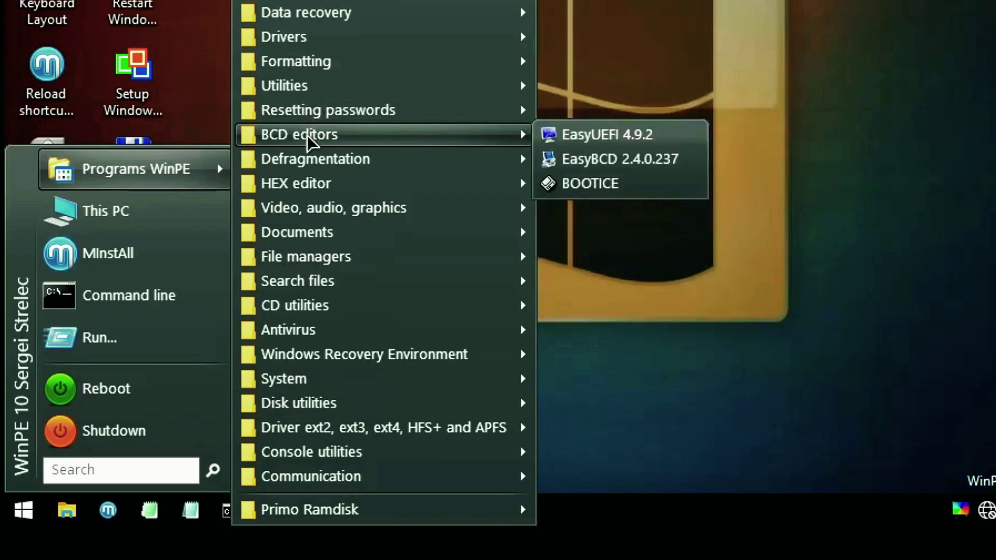
{"action": "mouse_move", "coordinate": [311, 165]}
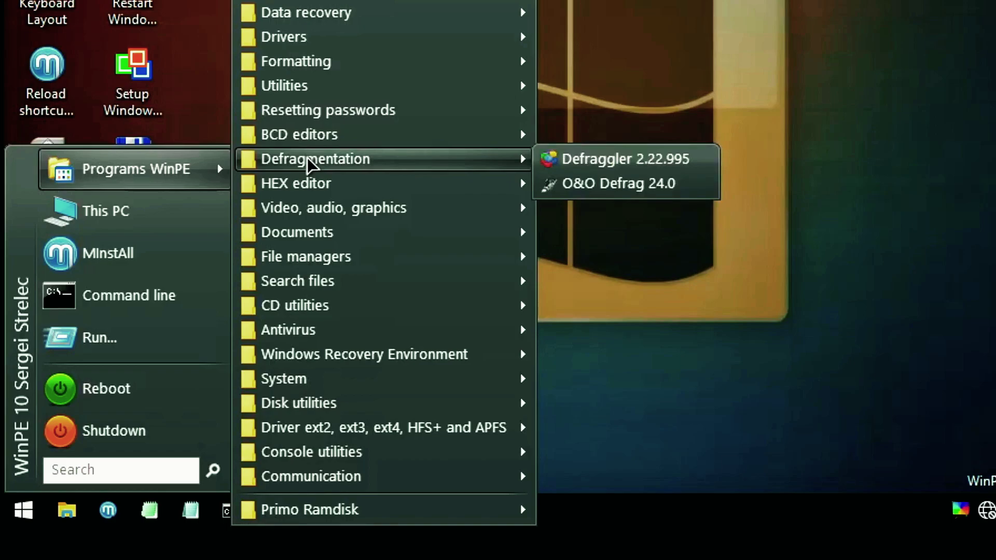
- Look through the program categories from HEX editor to Antivirus
{"action": "mouse_move", "coordinate": [309, 191]}
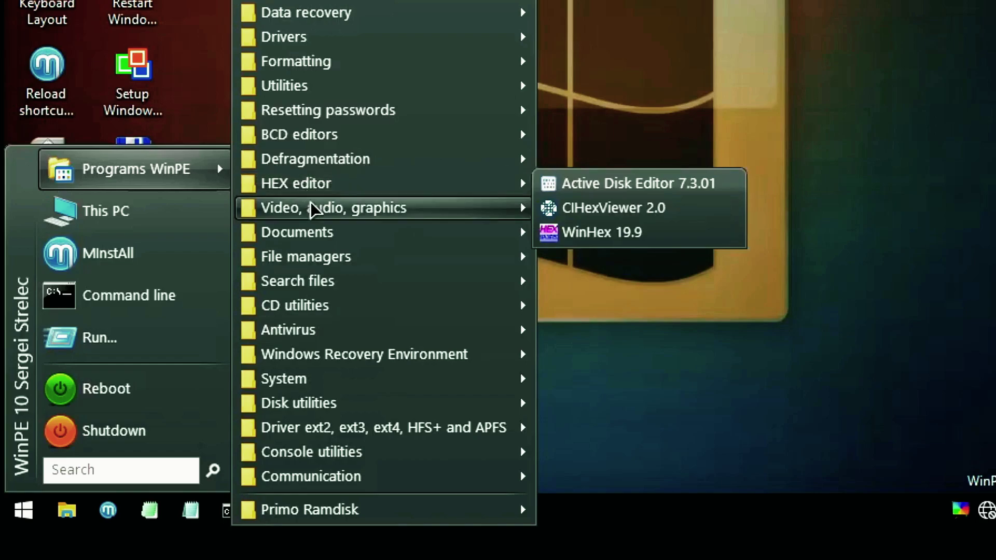
{"action": "mouse_move", "coordinate": [314, 214]}
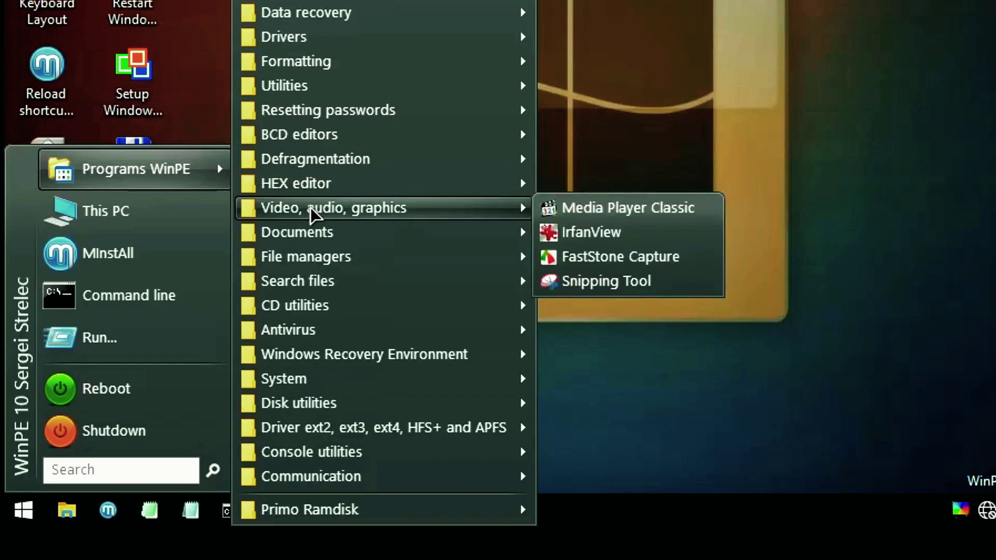
{"action": "mouse_move", "coordinate": [315, 237]}
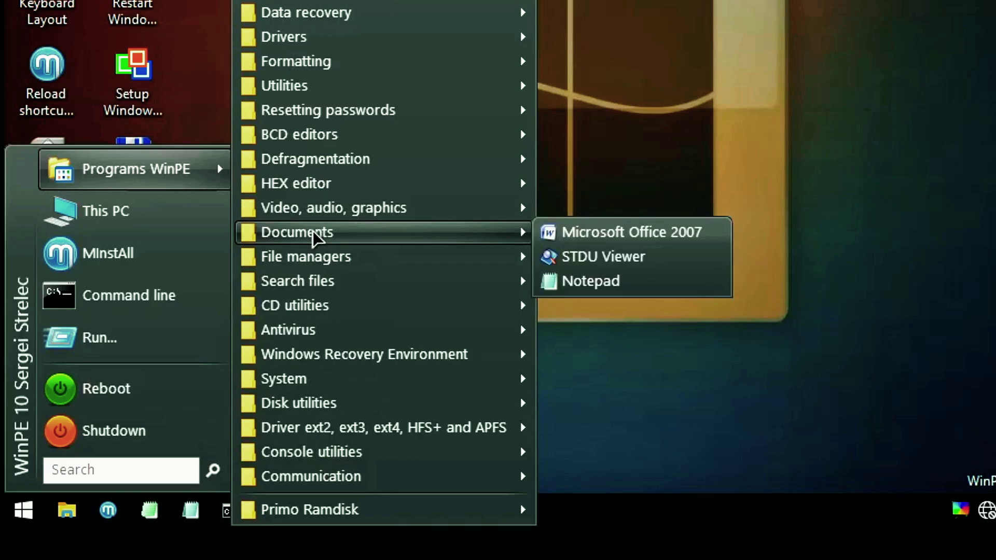
{"action": "mouse_move", "coordinate": [309, 265]}
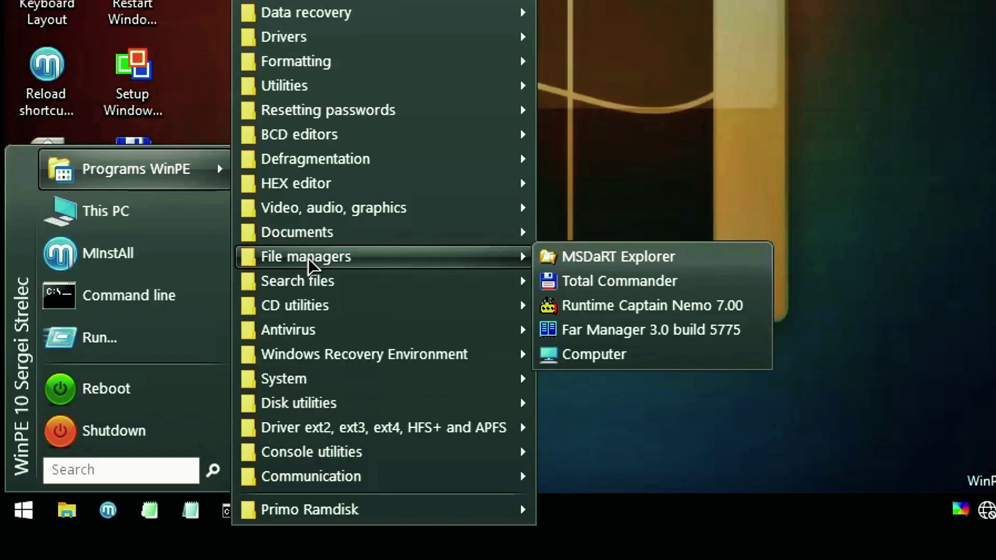
{"action": "mouse_move", "coordinate": [307, 286]}
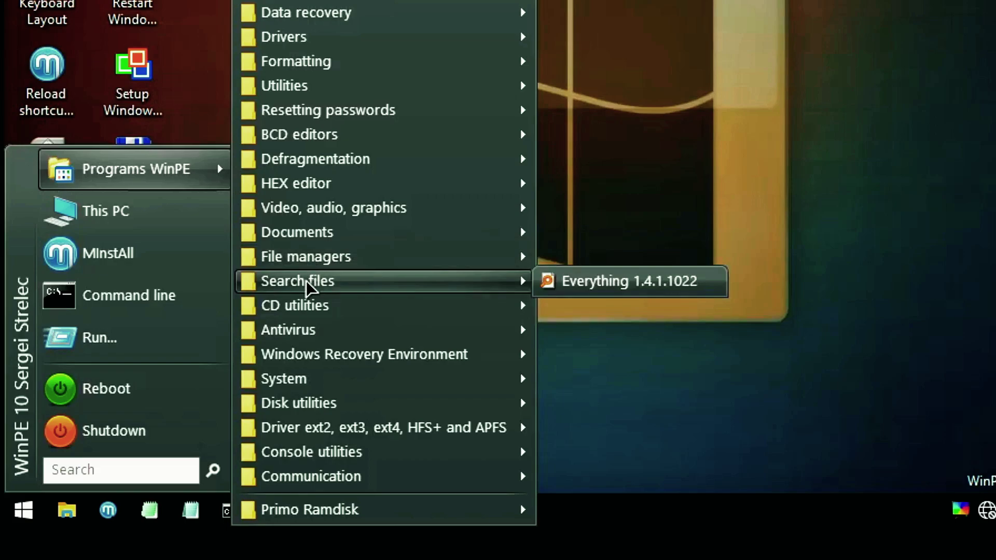
{"action": "mouse_move", "coordinate": [310, 310]}
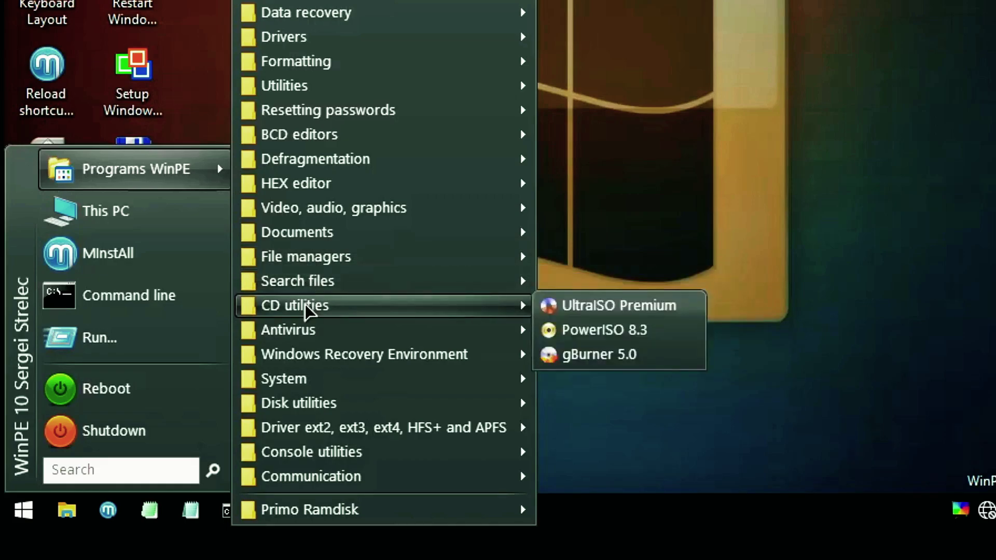
{"action": "mouse_move", "coordinate": [309, 332]}
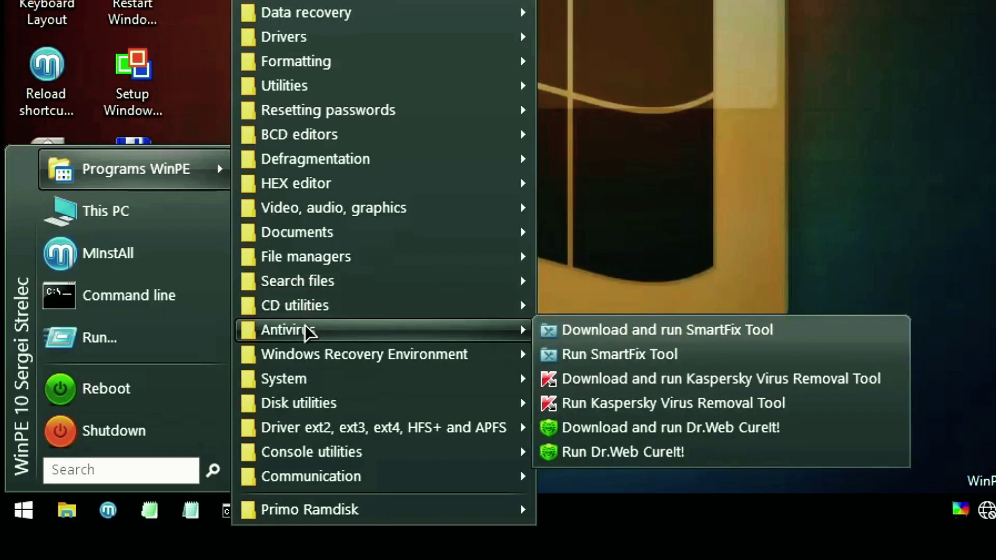
- Look through the remaining program categories from Windows Recovery Environment to Primo Ramdisk
{"action": "mouse_move", "coordinate": [307, 357]}
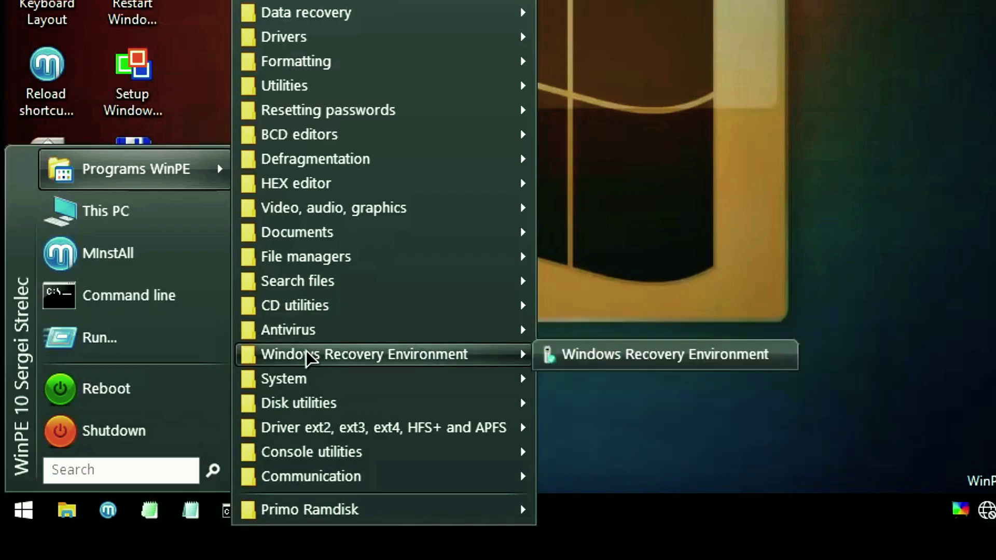
{"action": "mouse_move", "coordinate": [305, 382]}
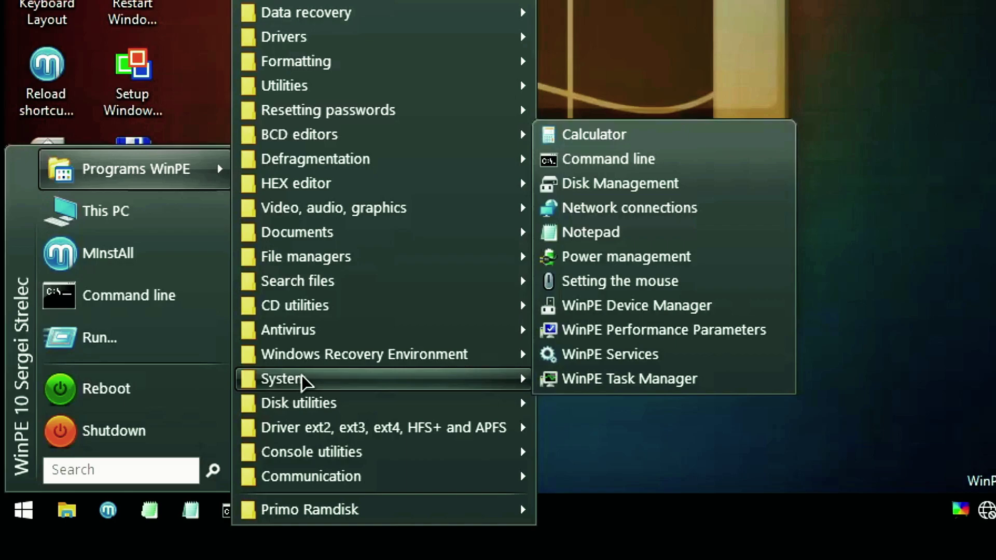
{"action": "mouse_move", "coordinate": [306, 407]}
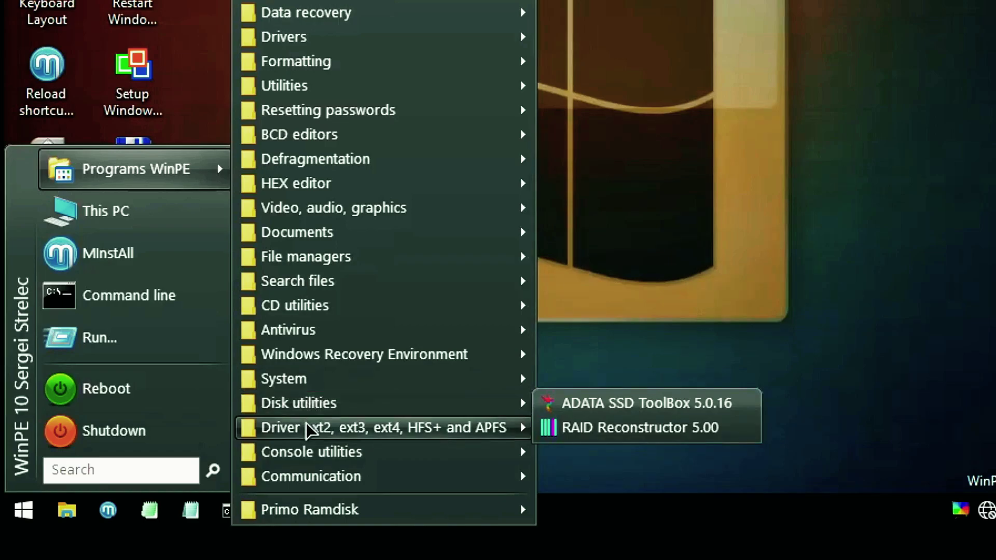
{"action": "mouse_move", "coordinate": [309, 431]}
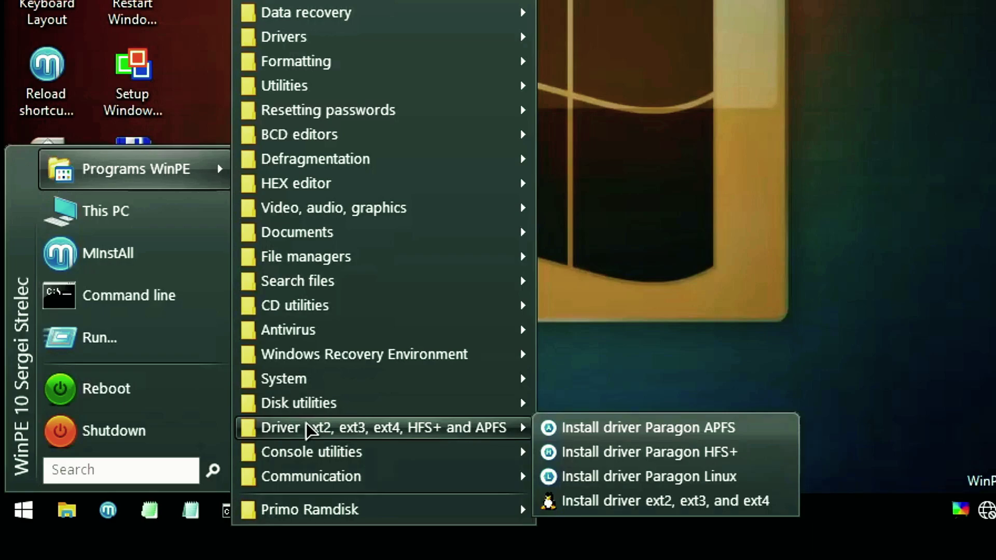
{"action": "mouse_move", "coordinate": [310, 457]}
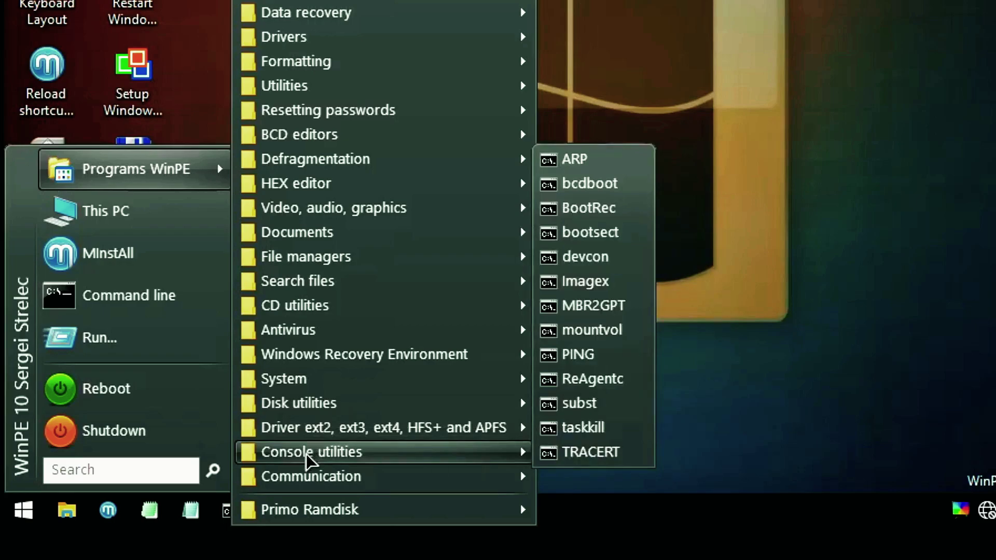
{"action": "mouse_move", "coordinate": [313, 481]}
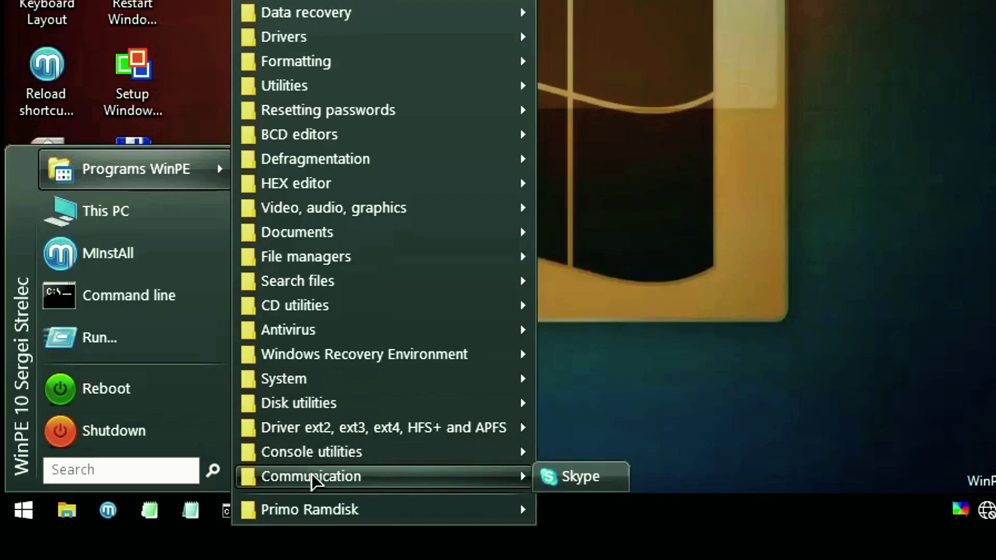
{"action": "mouse_move", "coordinate": [320, 518]}
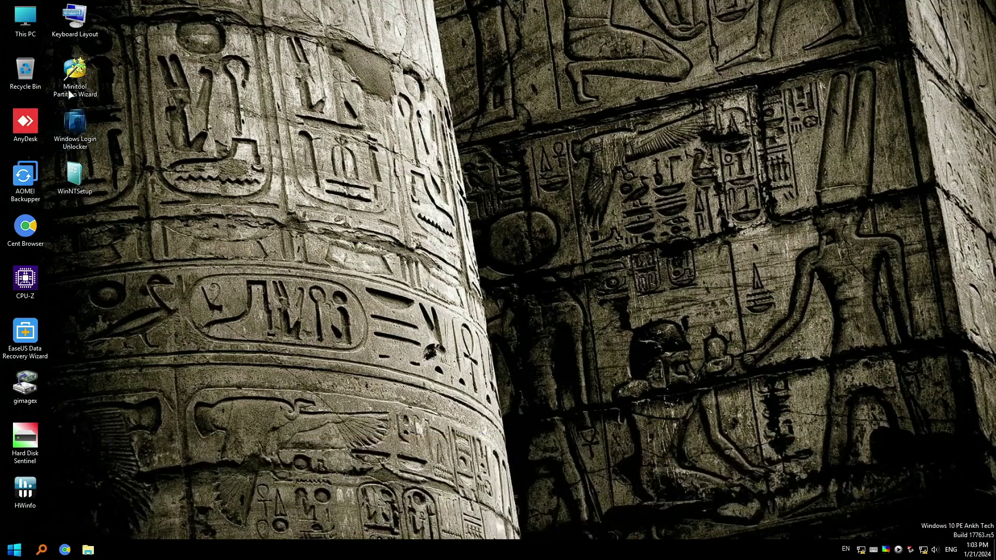
- View the drives in This PC on the Windows 10 PE Ankh Tech desktop, close the window and show the Start menu
{"action": "double_click", "coordinate": [25, 20]}
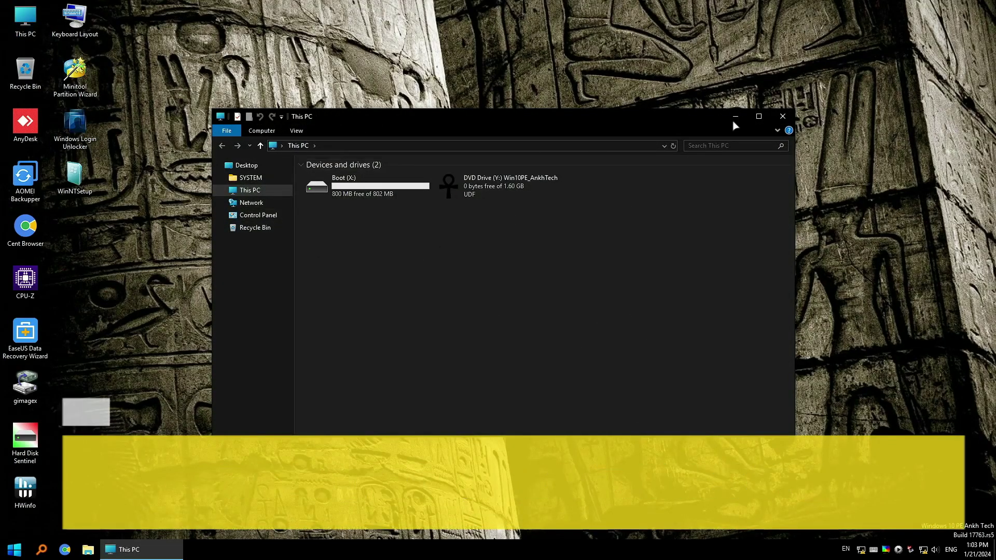
{"action": "left_click", "coordinate": [783, 117]}
{"action": "left_click", "coordinate": [16, 554]}
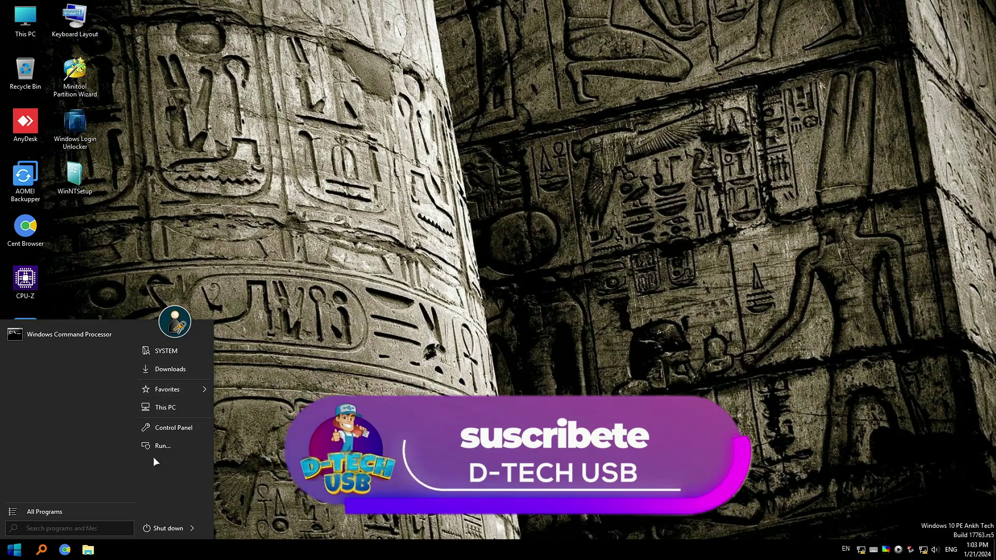
- View the Control Panel by category, check its Programs section and close the window
{"action": "left_click", "coordinate": [174, 427]}
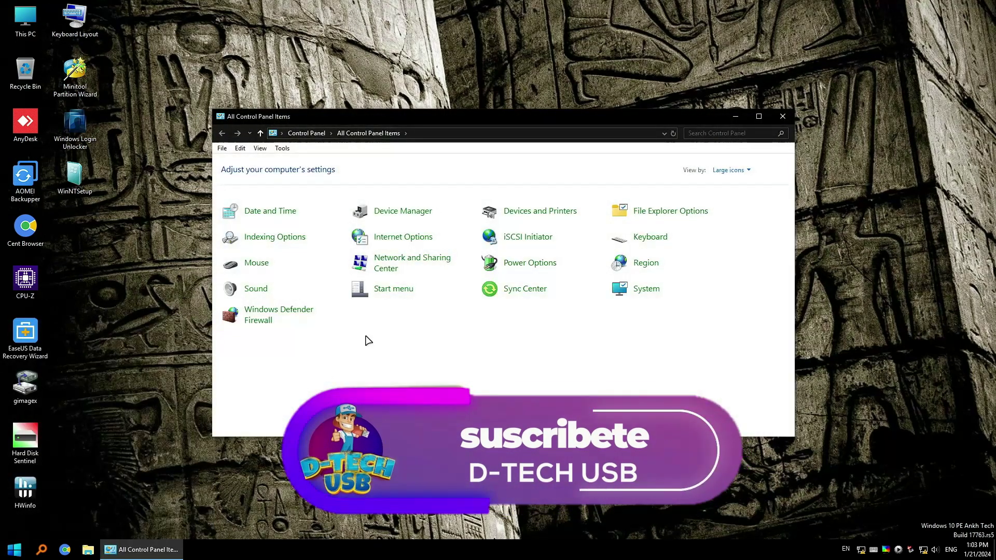
{"action": "left_click", "coordinate": [750, 172]}
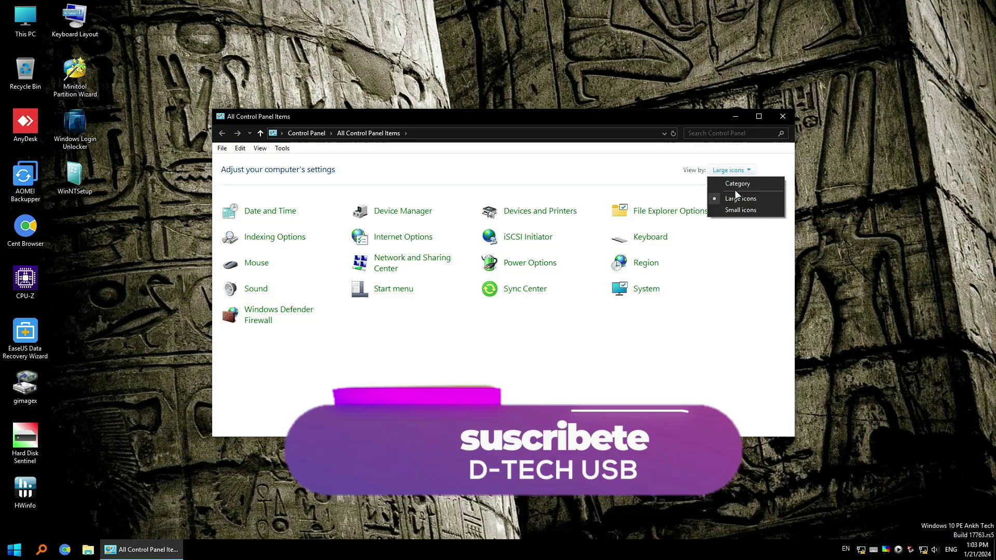
{"action": "left_click", "coordinate": [726, 183]}
{"action": "left_click", "coordinate": [382, 297]}
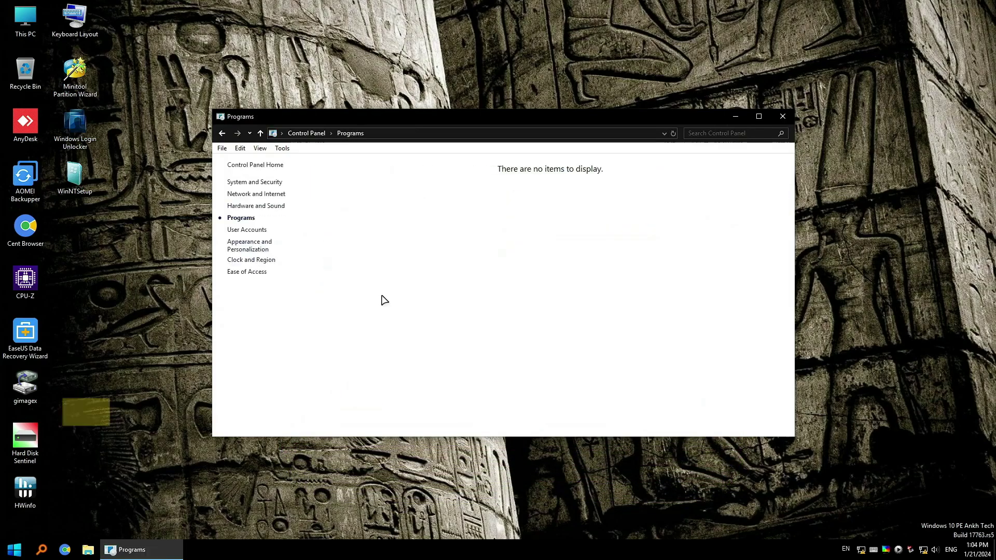
{"action": "left_click", "coordinate": [782, 116]}
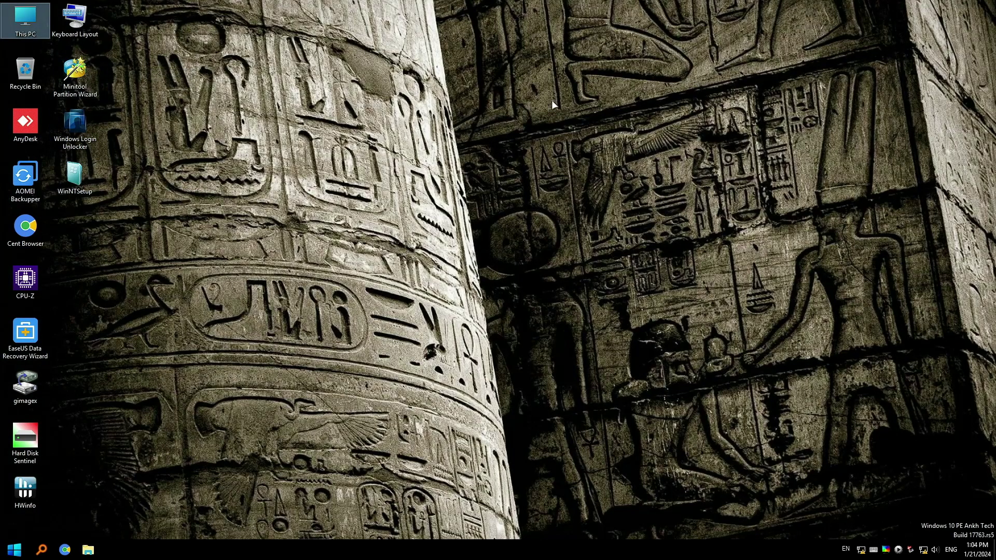
- Show the desktop's context menu options and dismiss them
{"action": "right_click", "coordinate": [649, 73]}
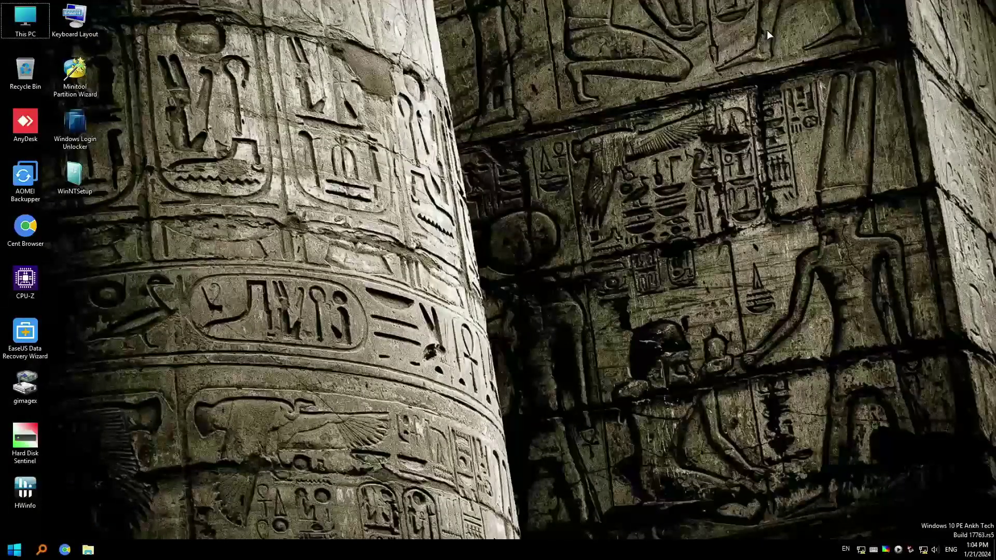
{"action": "right_click", "coordinate": [766, 30]}
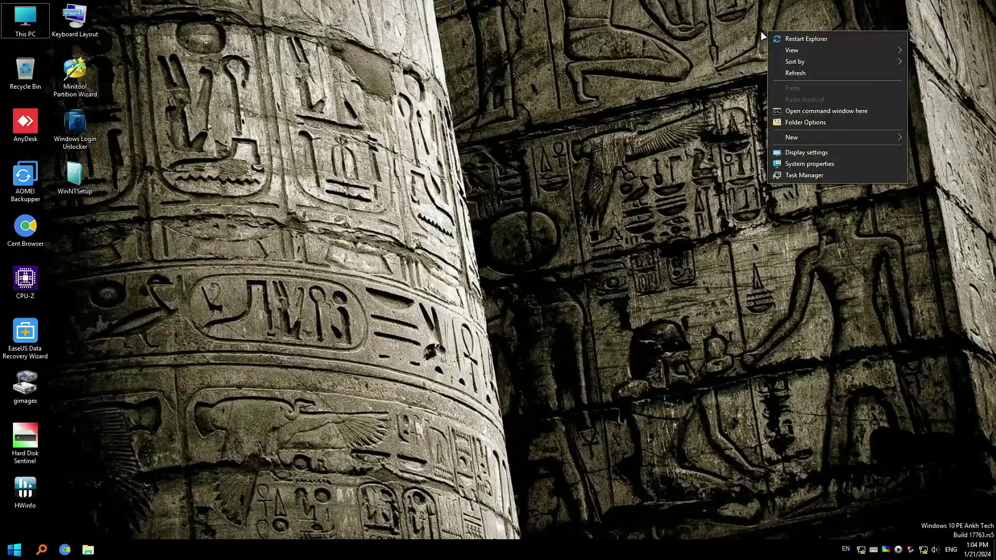
{"action": "left_click", "coordinate": [680, 94]}
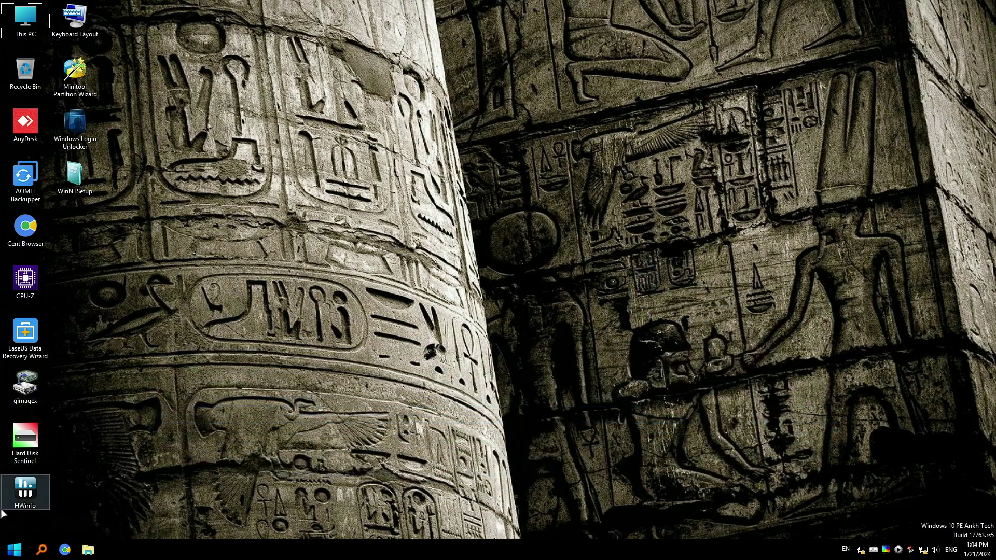
- Look through the Administrative Tools, Accessories and Antivirus folders in the list of all programs
{"action": "left_click", "coordinate": [14, 550]}
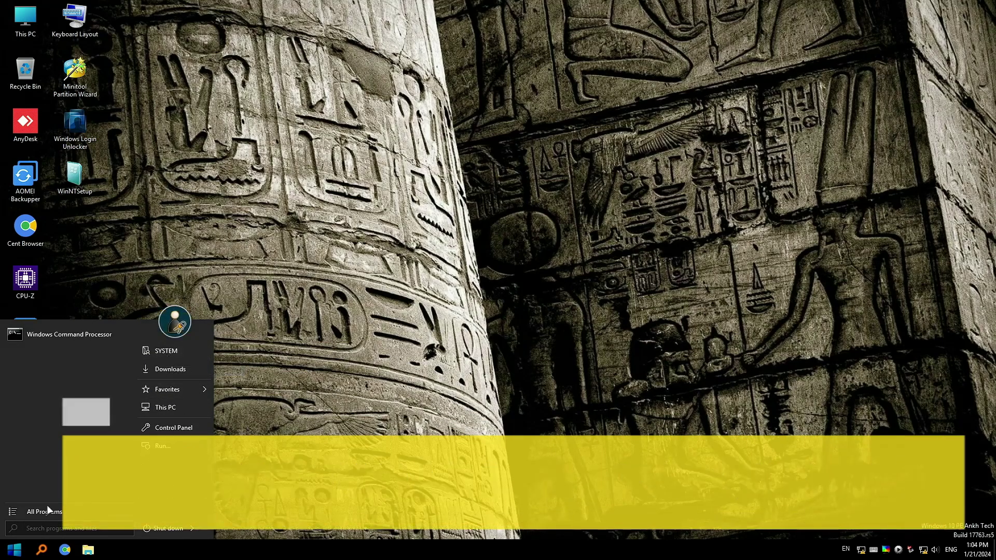
{"action": "left_click", "coordinate": [41, 510]}
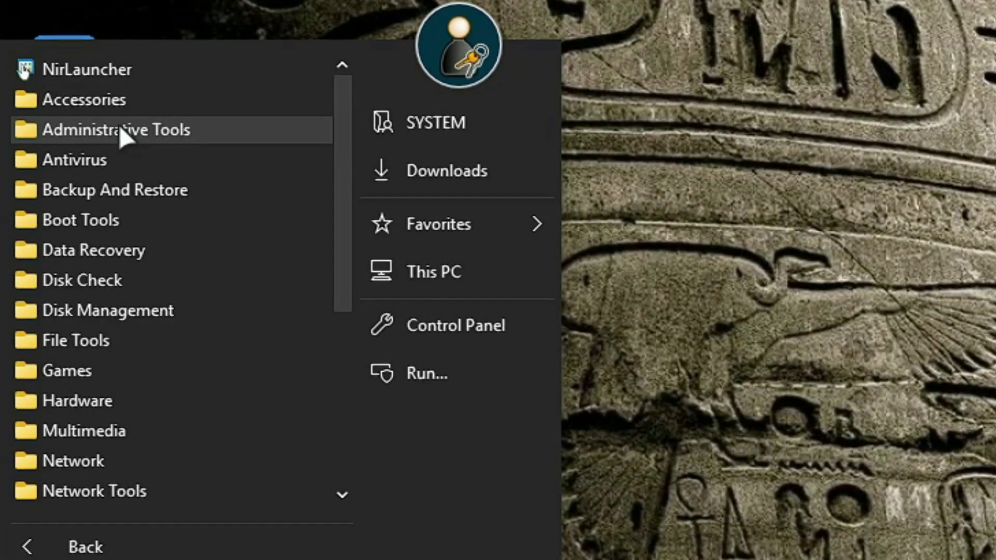
{"action": "left_click", "coordinate": [119, 128]}
{"action": "left_click", "coordinate": [119, 129]}
{"action": "left_click", "coordinate": [96, 93]}
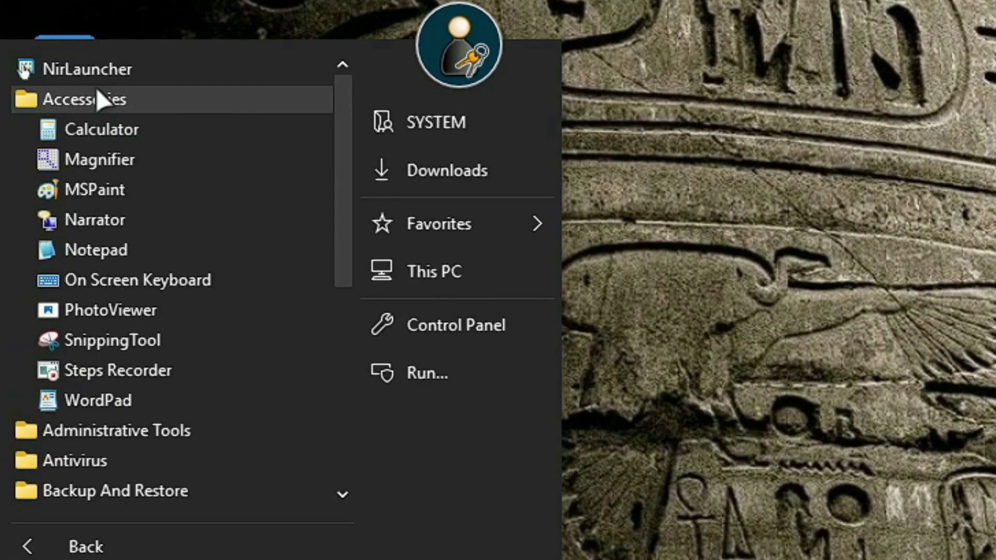
{"action": "left_click", "coordinate": [96, 91]}
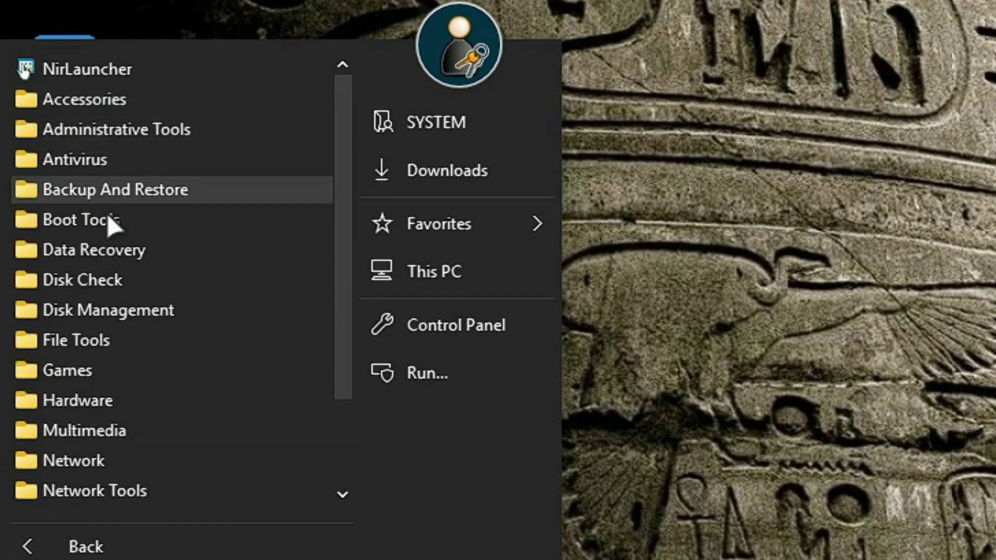
{"action": "left_click", "coordinate": [84, 158]}
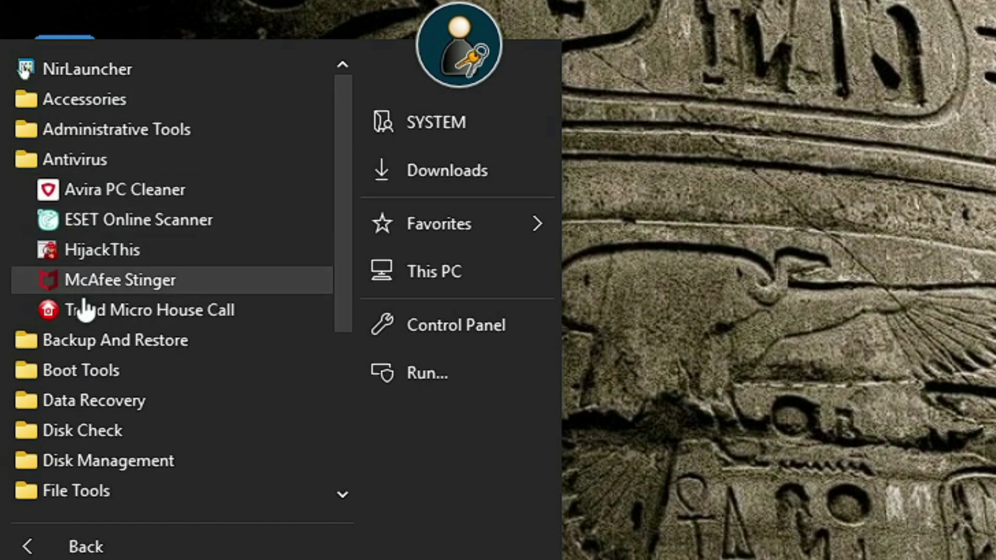
{"action": "left_click", "coordinate": [77, 154]}
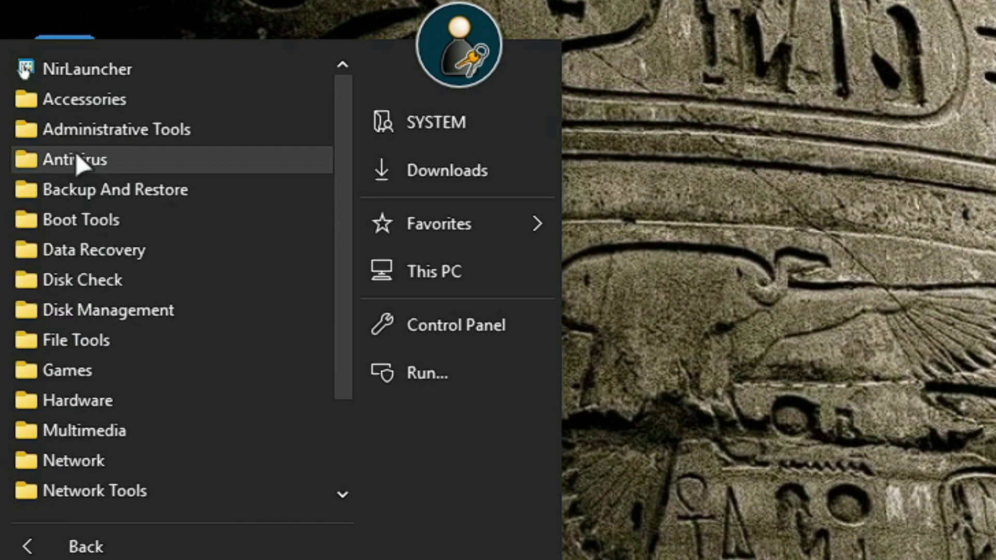
- Look through the program folders Backup And Restore, Boot Tools and Data Recovery, collapsing each one
{"action": "left_click", "coordinate": [78, 195]}
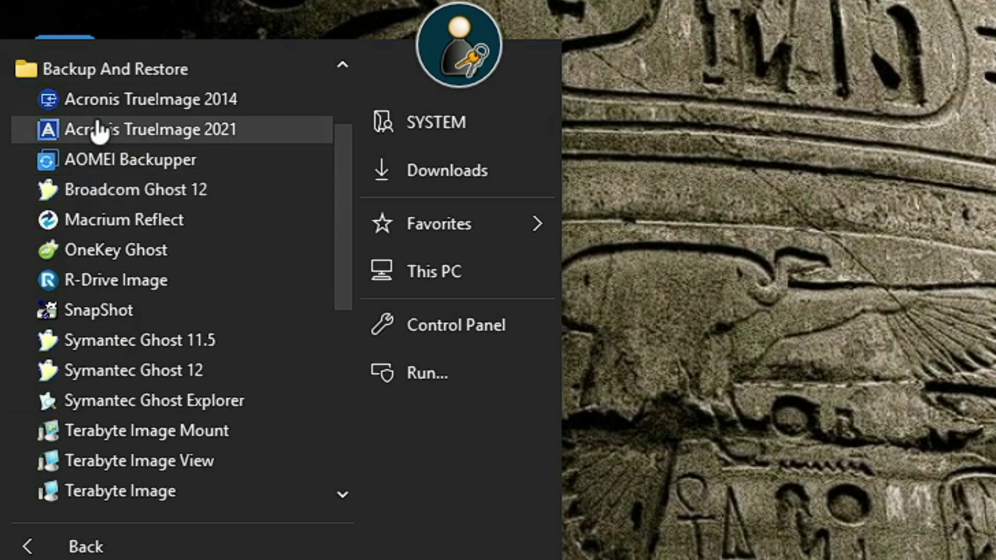
{"action": "scroll", "coordinate": [104, 111], "scroll_direction": "down", "scroll_amount": 2}
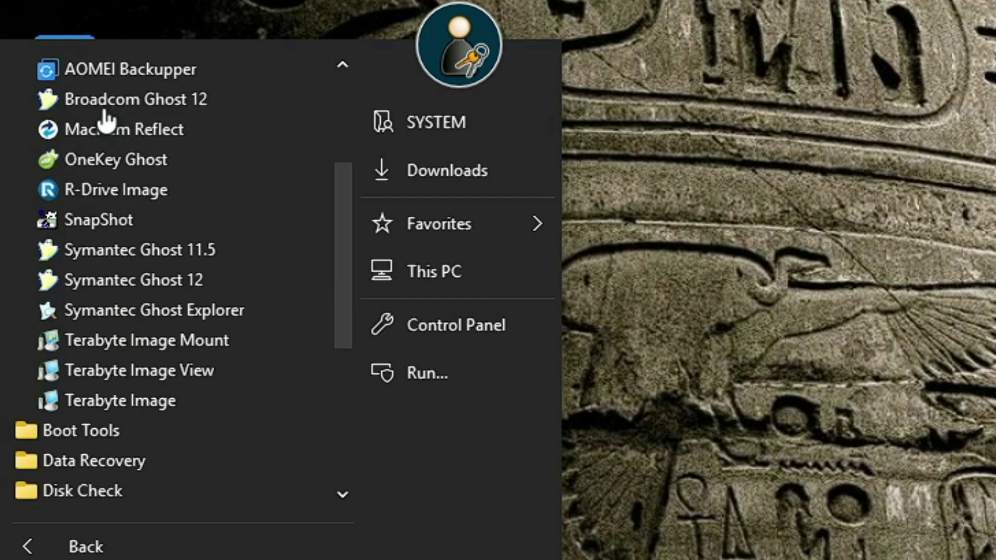
{"action": "scroll", "coordinate": [104, 236], "scroll_direction": "up", "scroll_amount": 1}
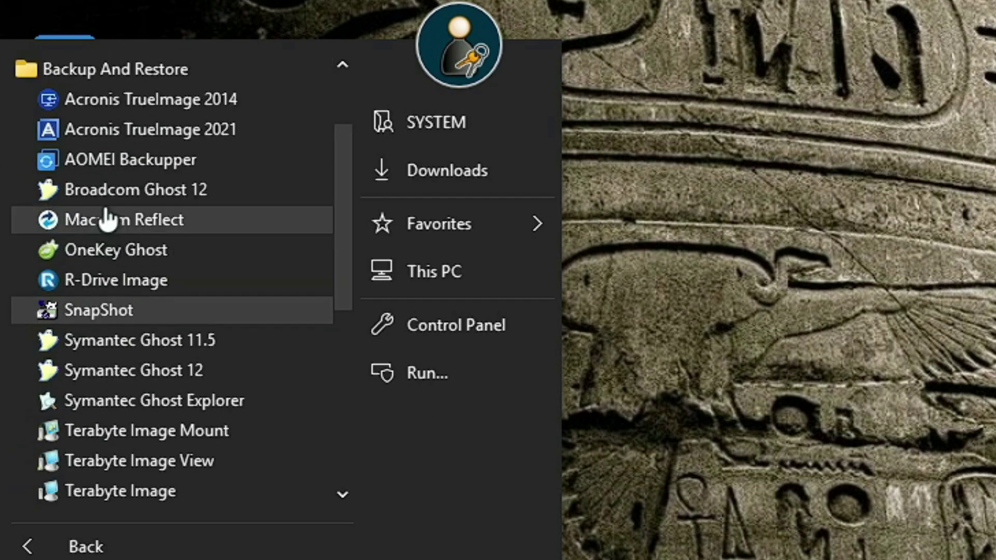
{"action": "left_click", "coordinate": [126, 77]}
{"action": "left_click", "coordinate": [83, 101]}
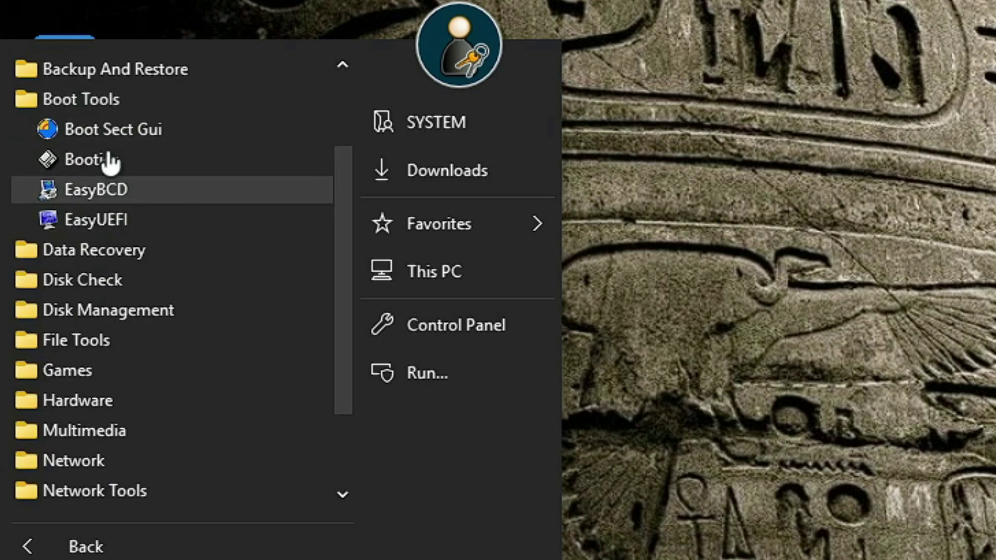
{"action": "left_click", "coordinate": [101, 104]}
{"action": "left_click", "coordinate": [84, 132]}
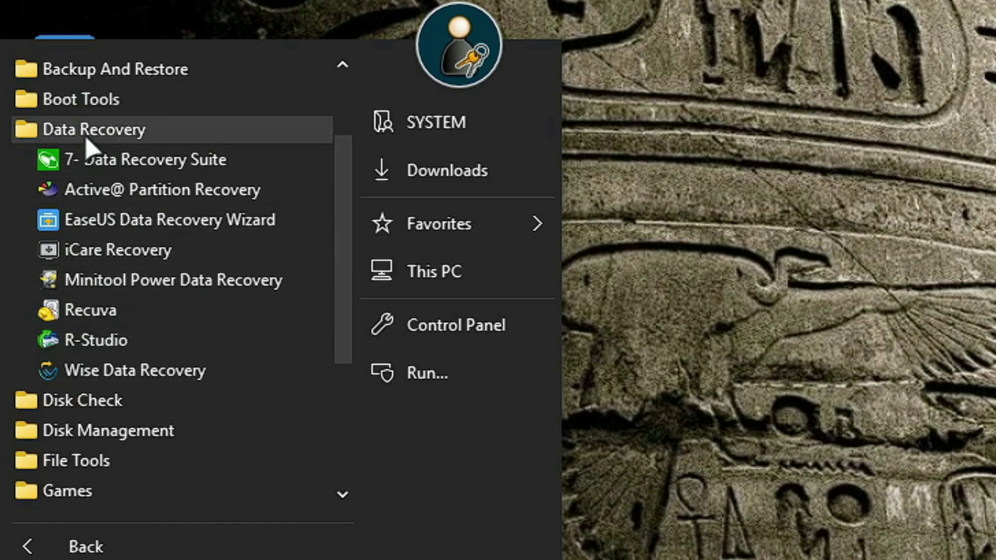
{"action": "left_click", "coordinate": [84, 132]}
- Look through the utilities in the Disk Check and Disk Management folders, collapsing each one
{"action": "left_click", "coordinate": [79, 161]}
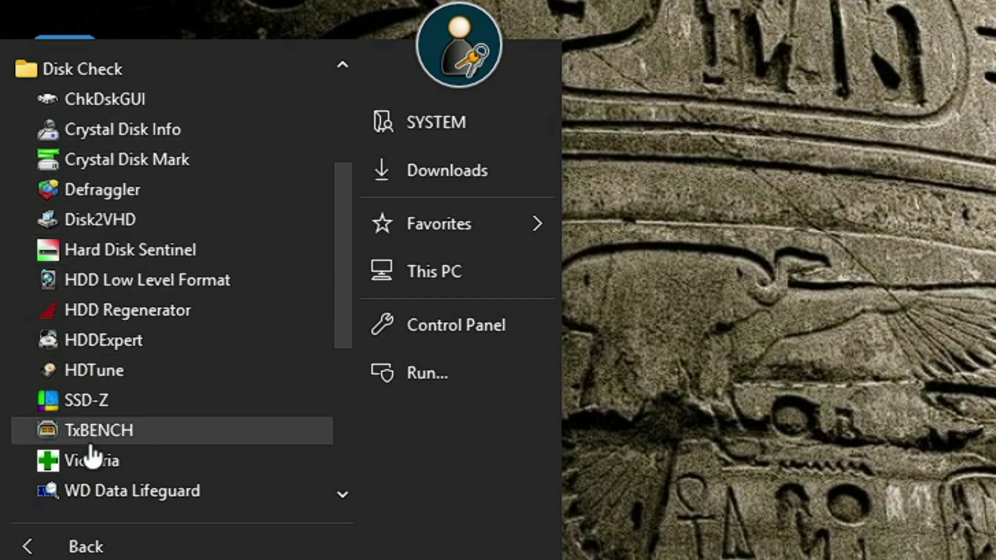
{"action": "scroll", "coordinate": [136, 312], "scroll_direction": "down", "scroll_amount": 1}
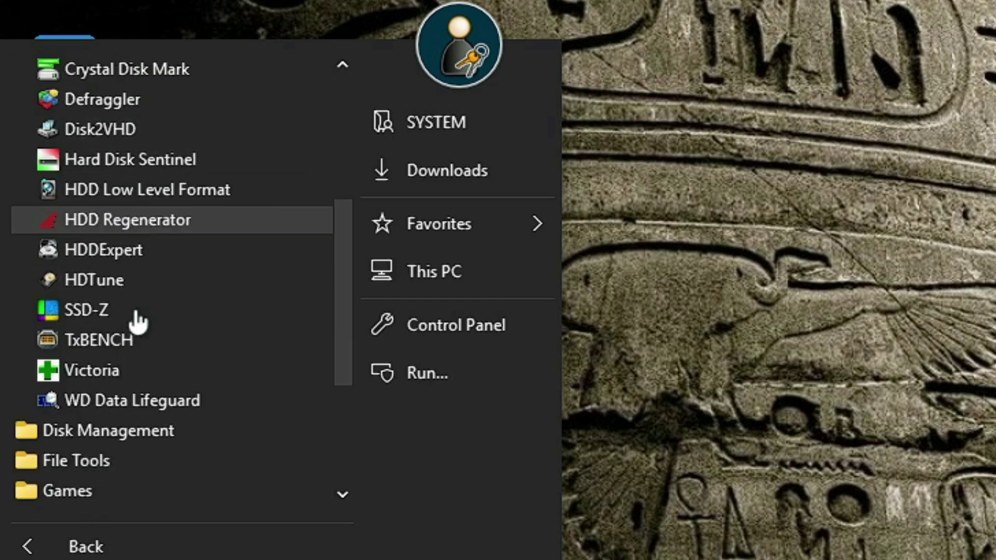
{"action": "scroll", "coordinate": [111, 100], "scroll_direction": "up", "scroll_amount": 1}
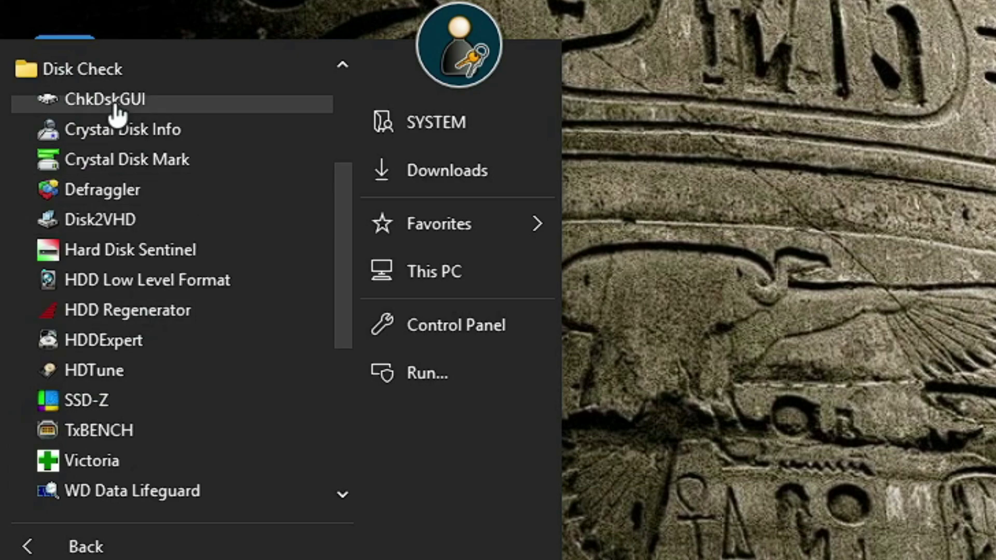
{"action": "left_click", "coordinate": [99, 78]}
{"action": "left_click", "coordinate": [74, 199]}
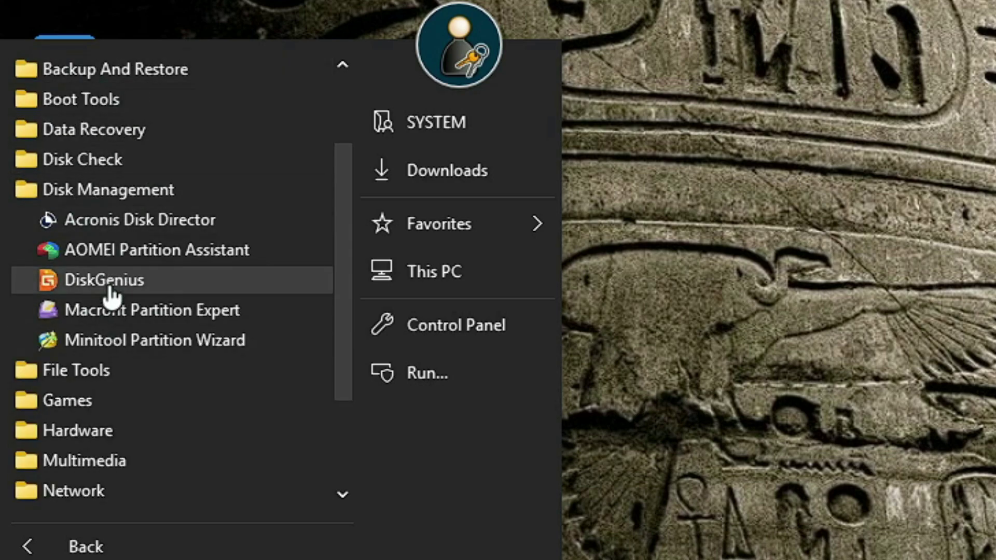
{"action": "left_click", "coordinate": [108, 190]}
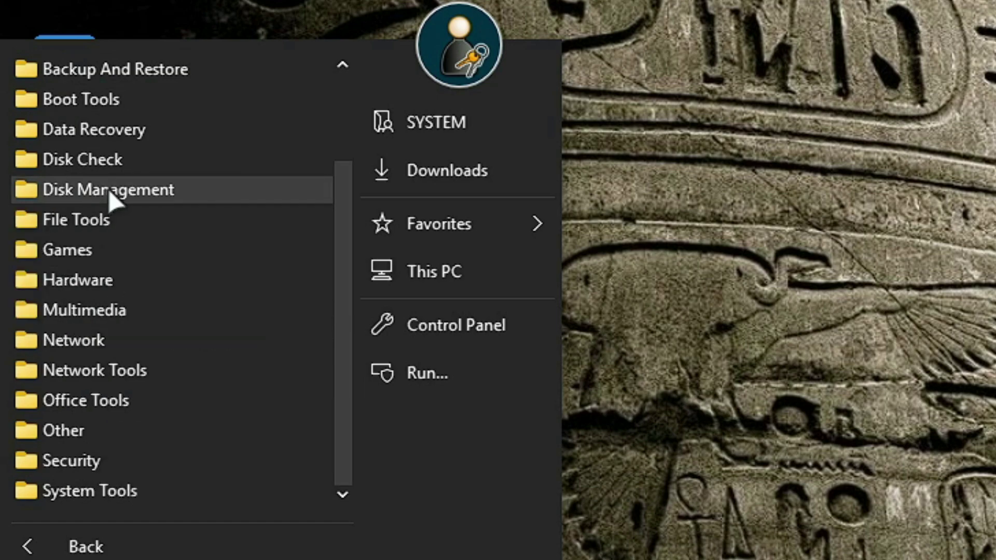
- Look through the complete list of utilities in the File Tools folder and collapse it
{"action": "left_click", "coordinate": [85, 220]}
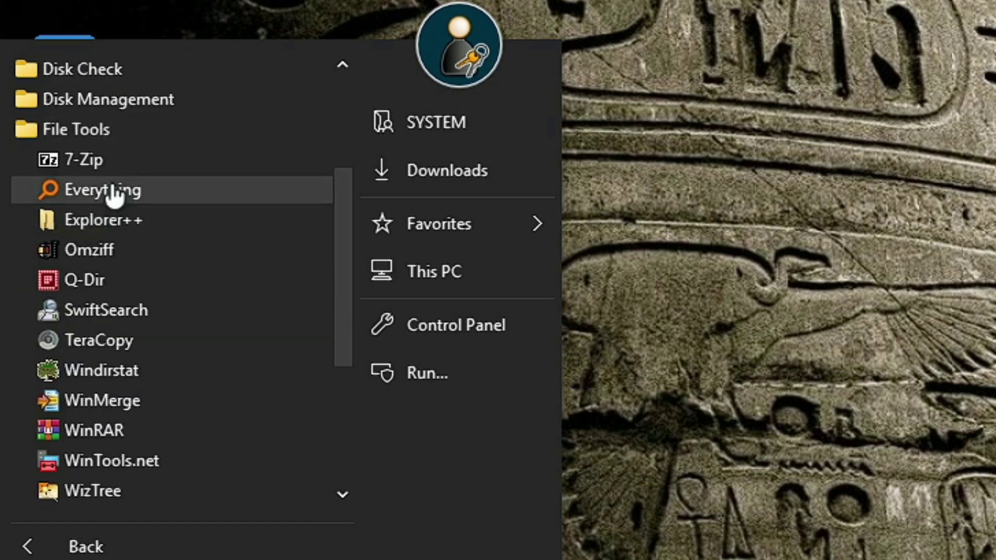
{"action": "scroll", "coordinate": [111, 196], "scroll_direction": "down", "scroll_amount": 2}
{"action": "scroll", "coordinate": [100, 161], "scroll_direction": "up", "scroll_amount": 2}
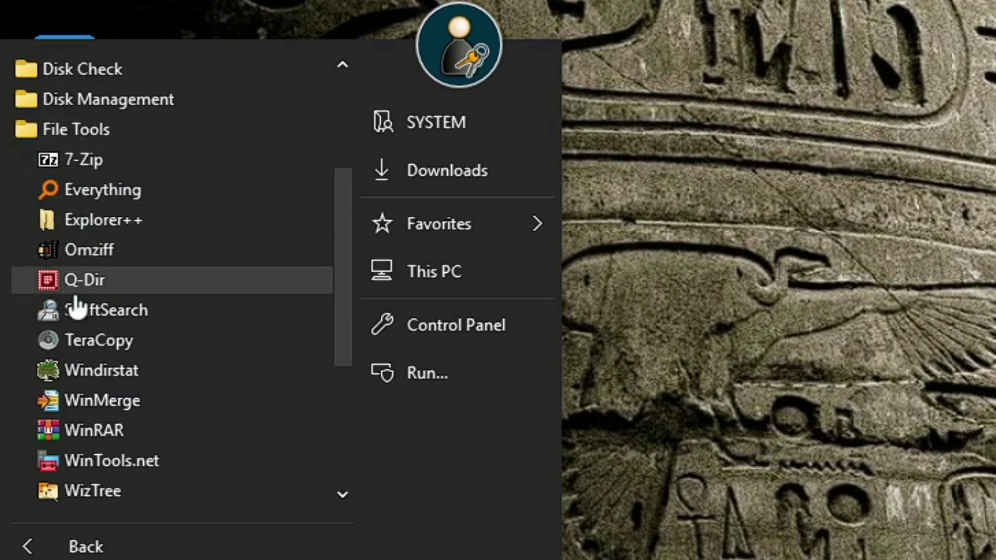
{"action": "scroll", "coordinate": [87, 498], "scroll_direction": "down", "scroll_amount": 2}
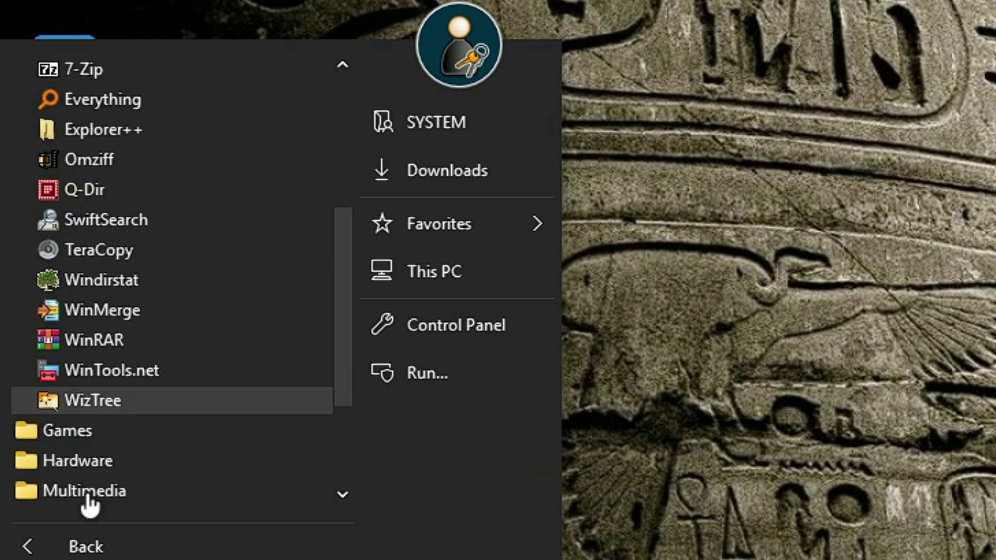
{"action": "scroll", "coordinate": [85, 501], "scroll_direction": "up", "scroll_amount": 2}
{"action": "left_click", "coordinate": [85, 133]}
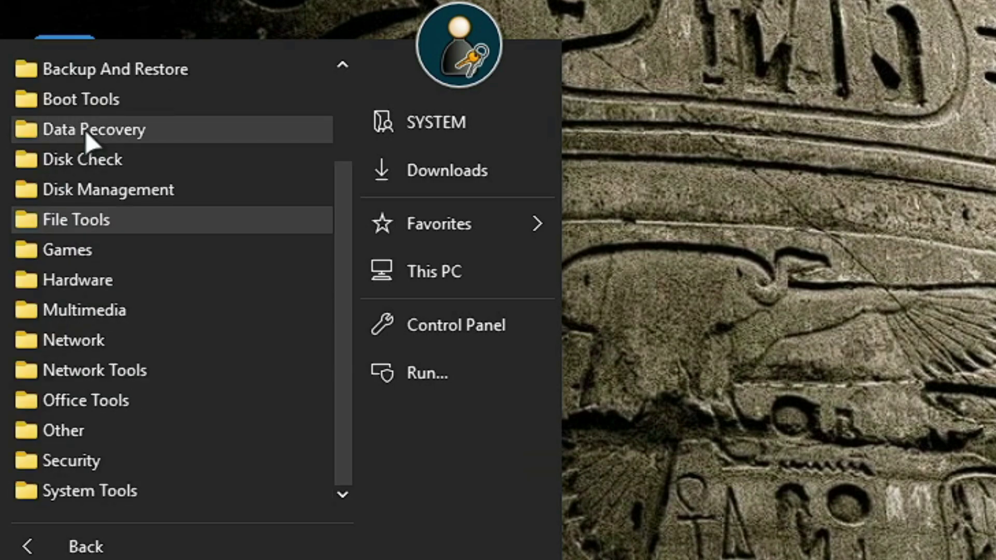
- Look through the titles in the Games folder and collapse it
{"action": "left_click", "coordinate": [75, 249]}
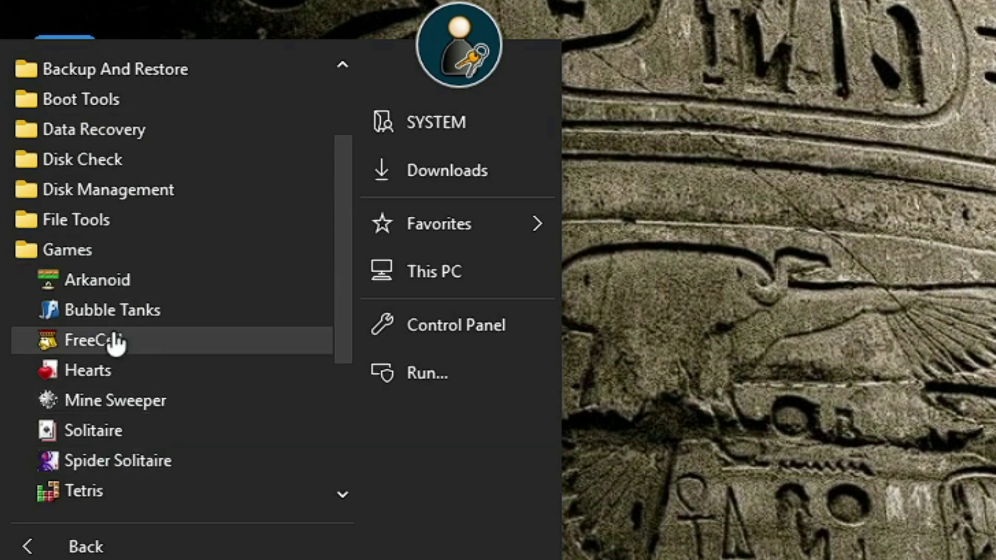
{"action": "scroll", "coordinate": [100, 285], "scroll_direction": "down", "scroll_amount": 2}
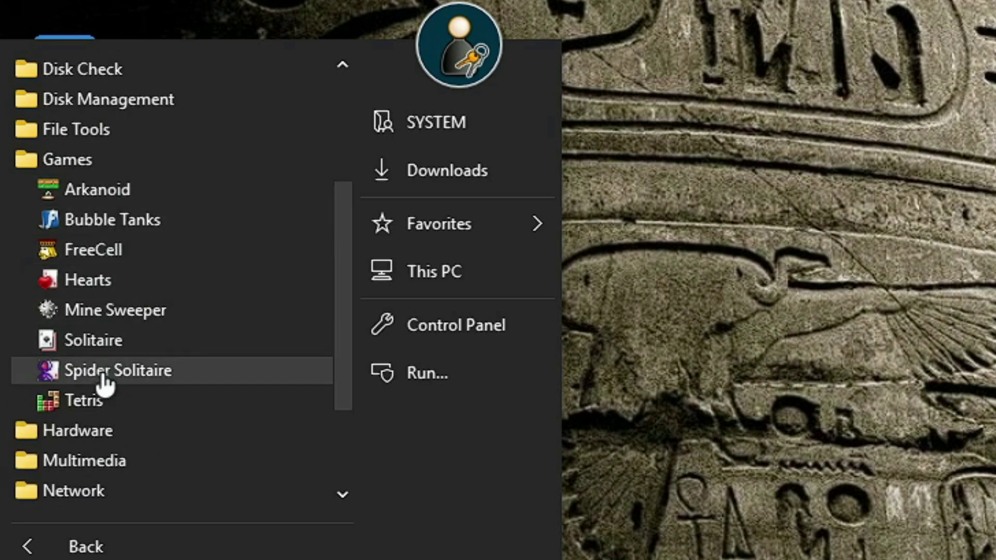
{"action": "left_click", "coordinate": [83, 162]}
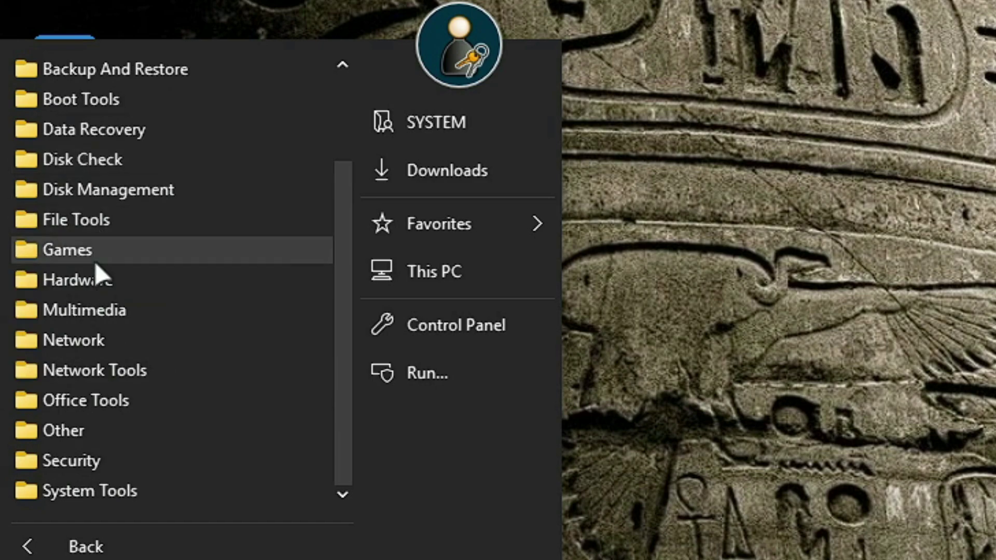
- Look through the diagnostic and test programs in the Hardware folder and collapse it
{"action": "left_click", "coordinate": [91, 283]}
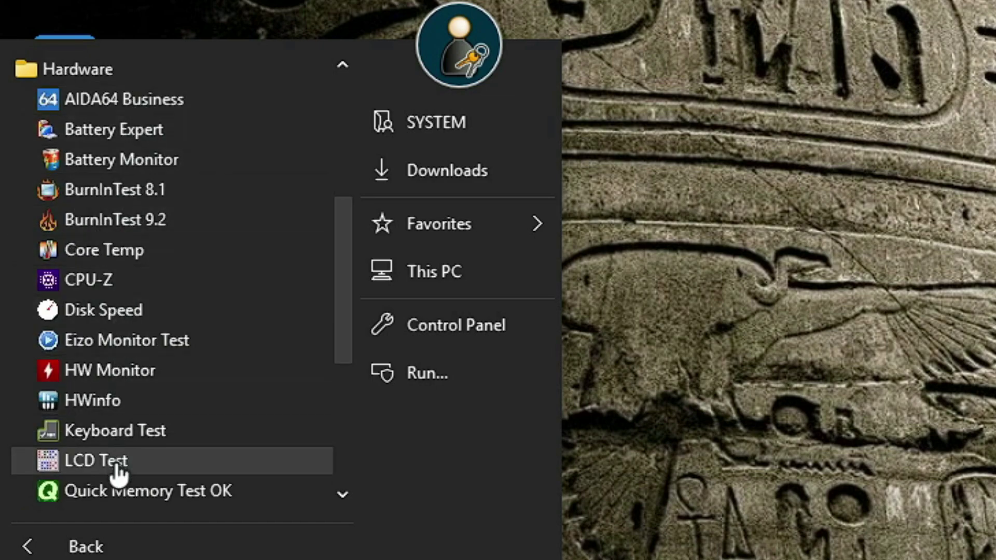
{"action": "scroll", "coordinate": [107, 120], "scroll_direction": "down", "scroll_amount": 2}
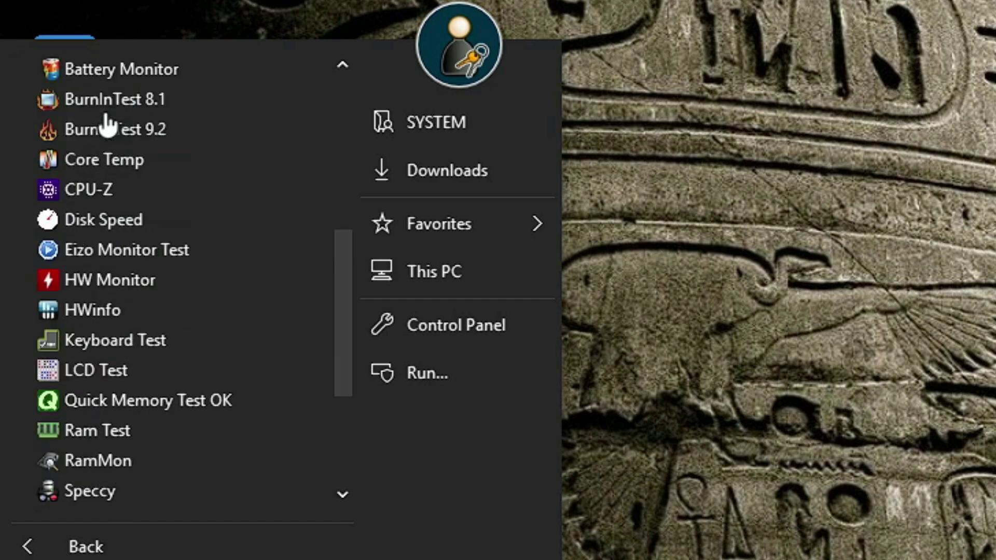
{"action": "scroll", "coordinate": [107, 124], "scroll_direction": "down", "scroll_amount": 1}
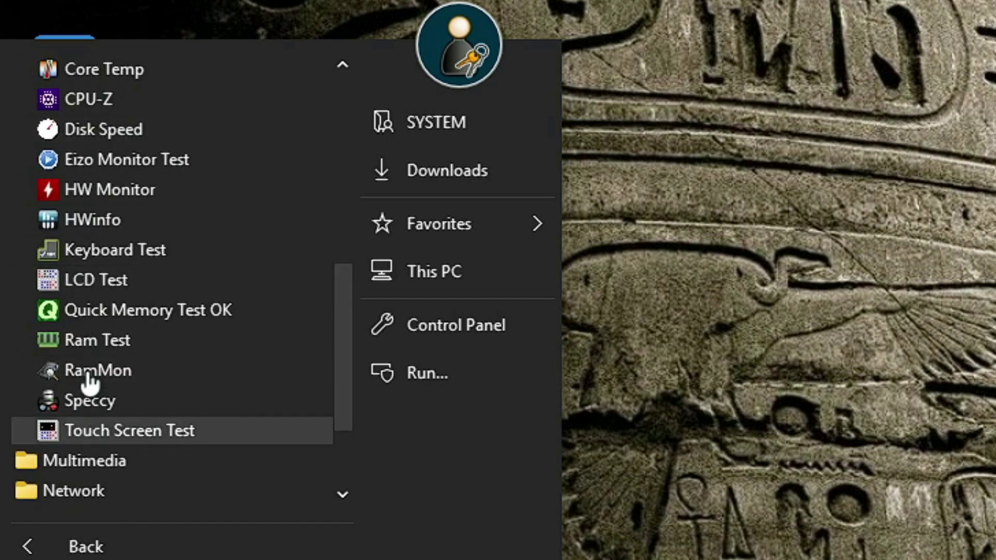
{"action": "scroll", "coordinate": [98, 148], "scroll_direction": "up", "scroll_amount": 1}
{"action": "scroll", "coordinate": [109, 127], "scroll_direction": "up", "scroll_amount": 1}
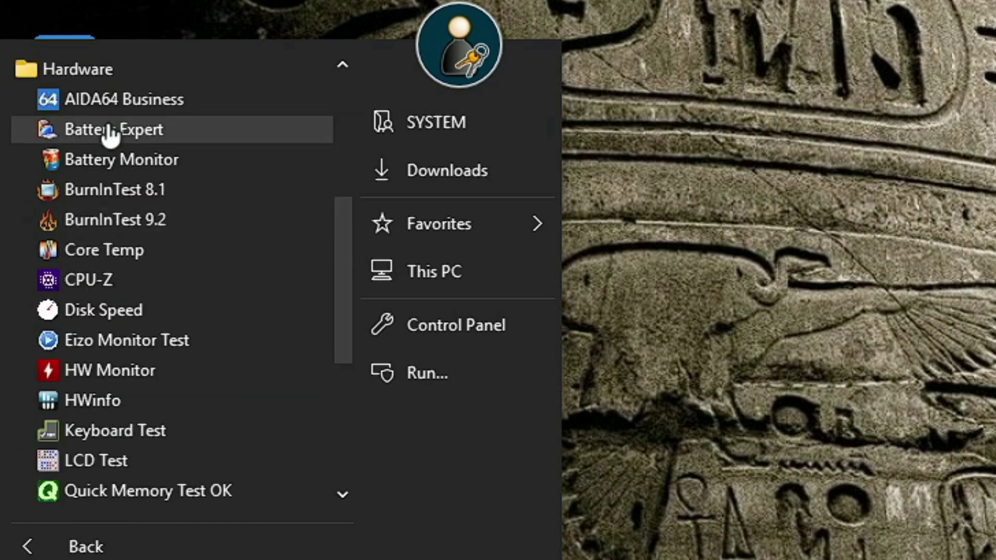
{"action": "left_click", "coordinate": [101, 72]}
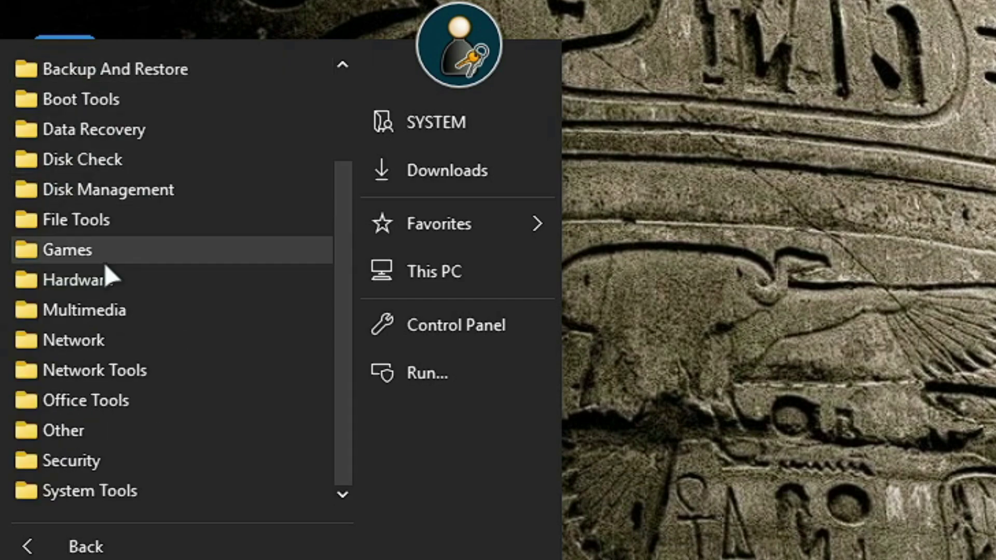
- Look through the programs in the Multimedia and Network folders, collapsing each one
{"action": "left_click", "coordinate": [81, 313]}
{"action": "scroll", "coordinate": [116, 276], "scroll_direction": "down", "scroll_amount": 1}
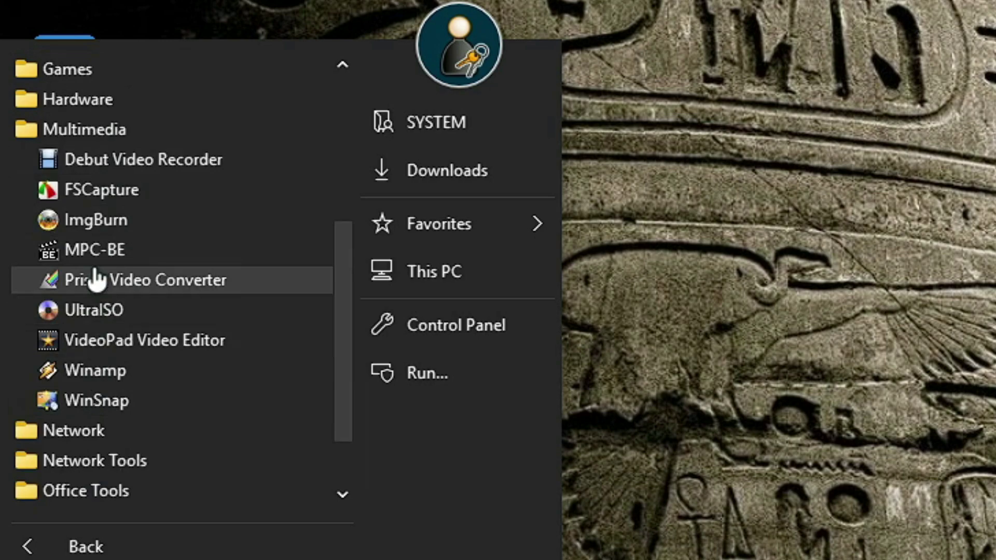
{"action": "left_click", "coordinate": [68, 131]}
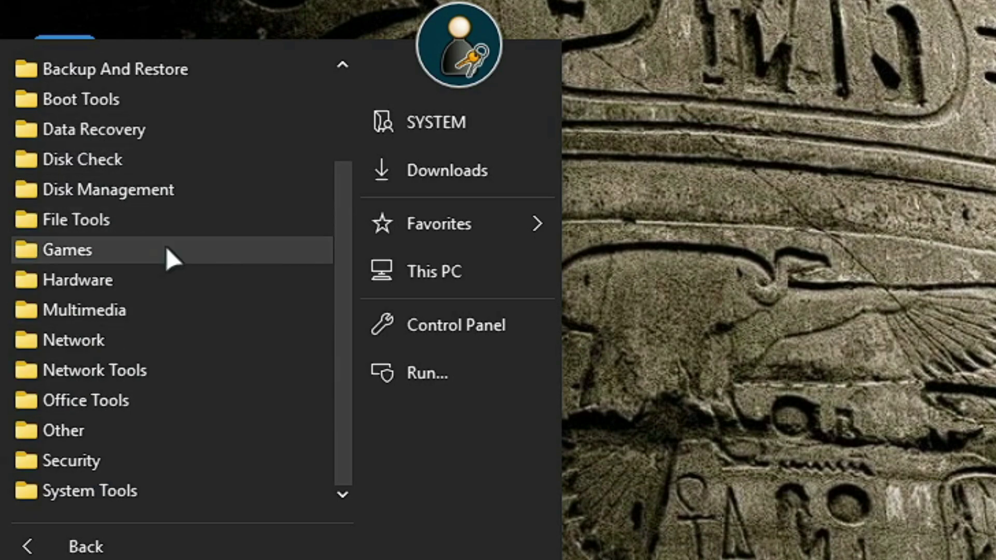
{"action": "left_click", "coordinate": [83, 343]}
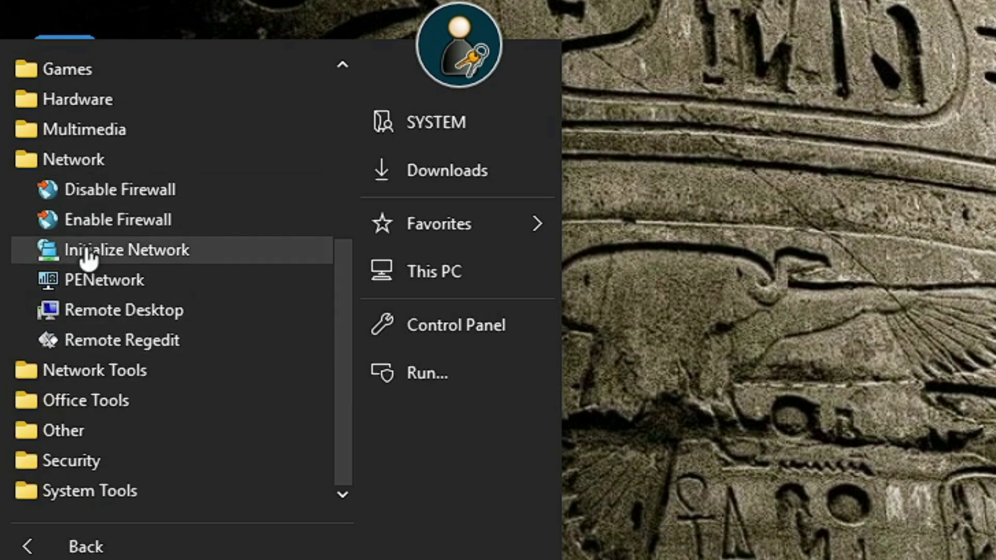
{"action": "left_click", "coordinate": [85, 160]}
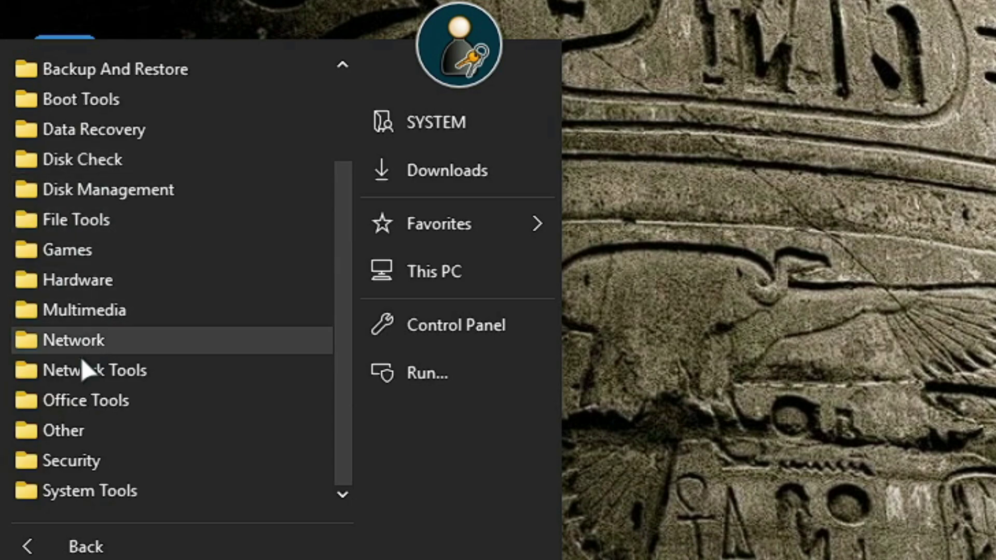
- Look through the complete list of utilities in the Network Tools folder and collapse it
{"action": "left_click", "coordinate": [73, 372]}
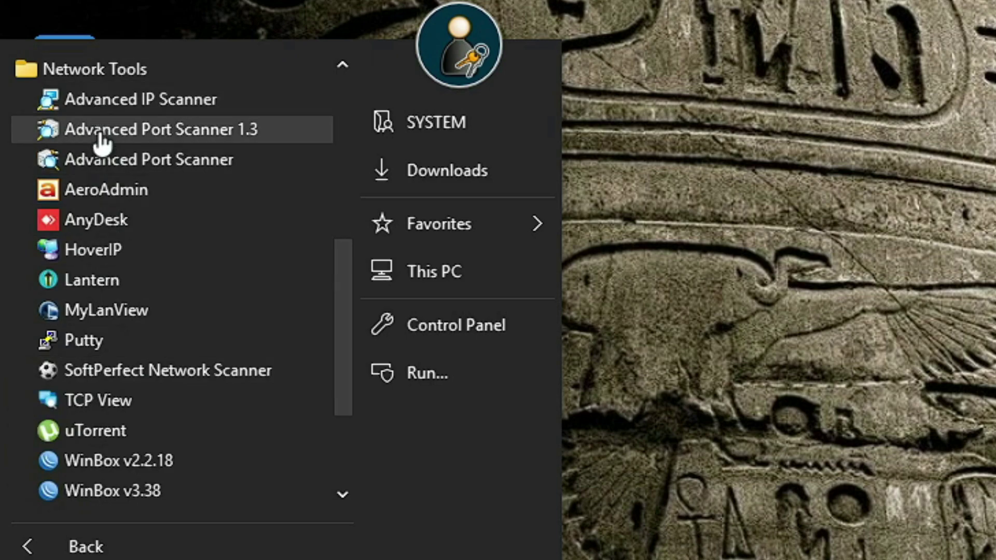
{"action": "scroll", "coordinate": [116, 322], "scroll_direction": "down", "scroll_amount": 1}
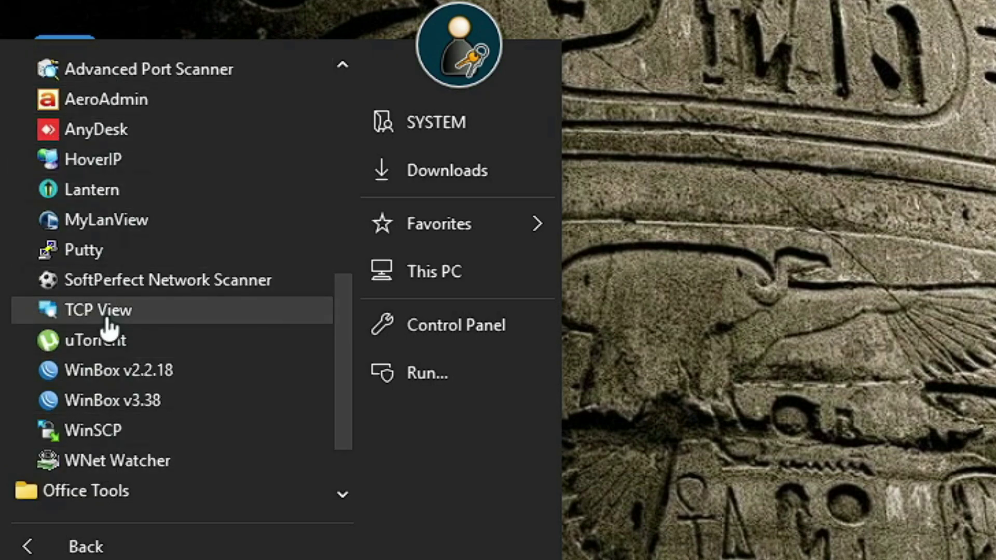
{"action": "scroll", "coordinate": [109, 312], "scroll_direction": "up", "scroll_amount": 2}
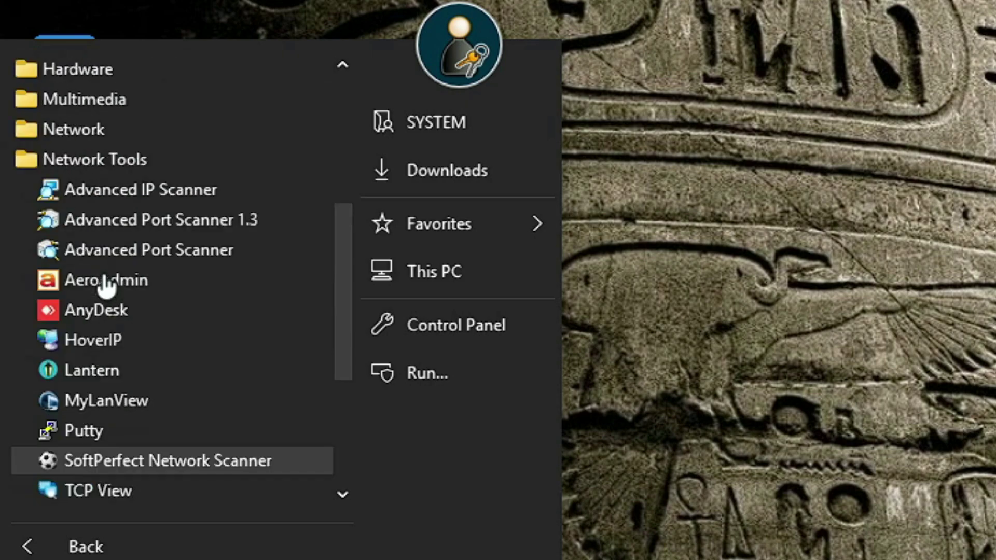
{"action": "left_click", "coordinate": [113, 163]}
- Look through the document programs in the Office Tools folder and collapse it
{"action": "left_click", "coordinate": [83, 401]}
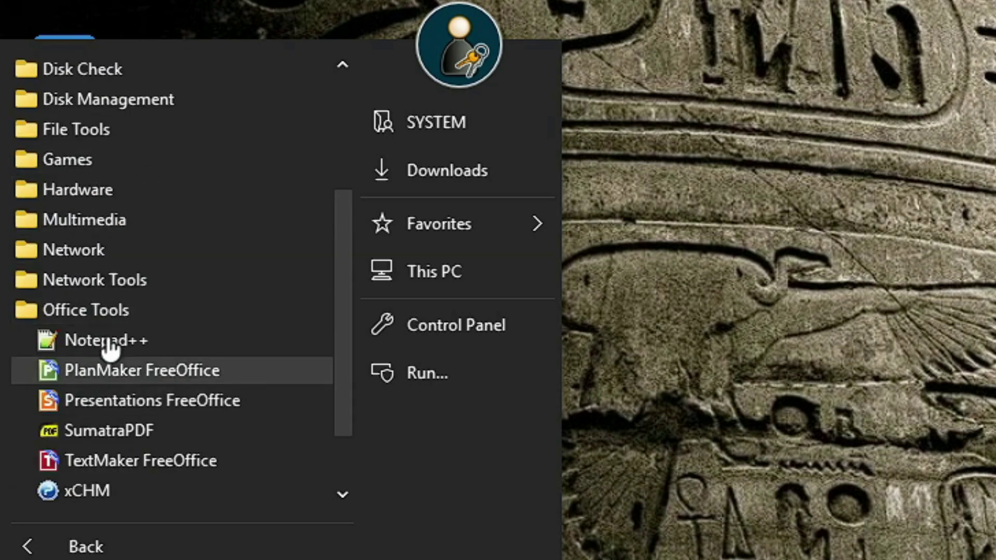
{"action": "scroll", "coordinate": [110, 349], "scroll_direction": "down", "scroll_amount": 1}
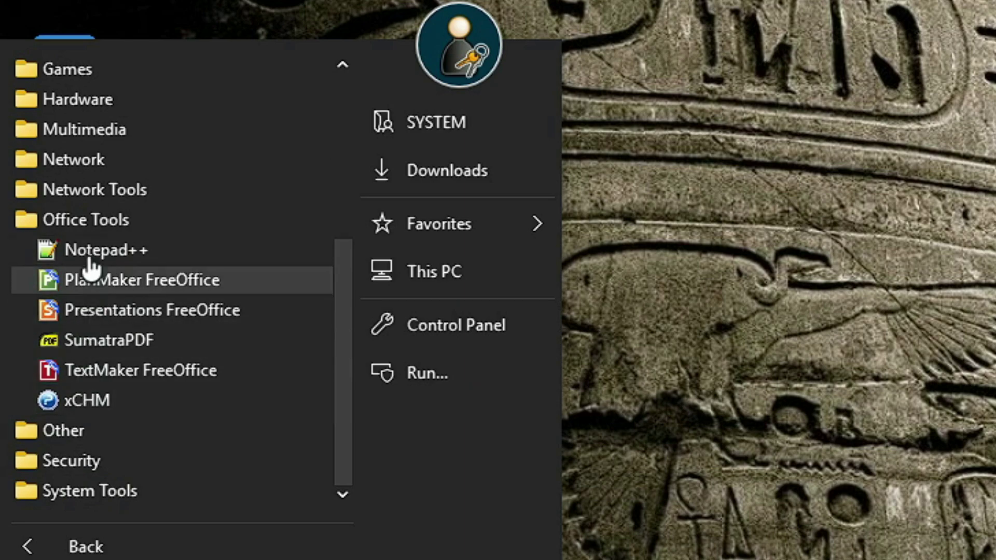
{"action": "left_click", "coordinate": [86, 223]}
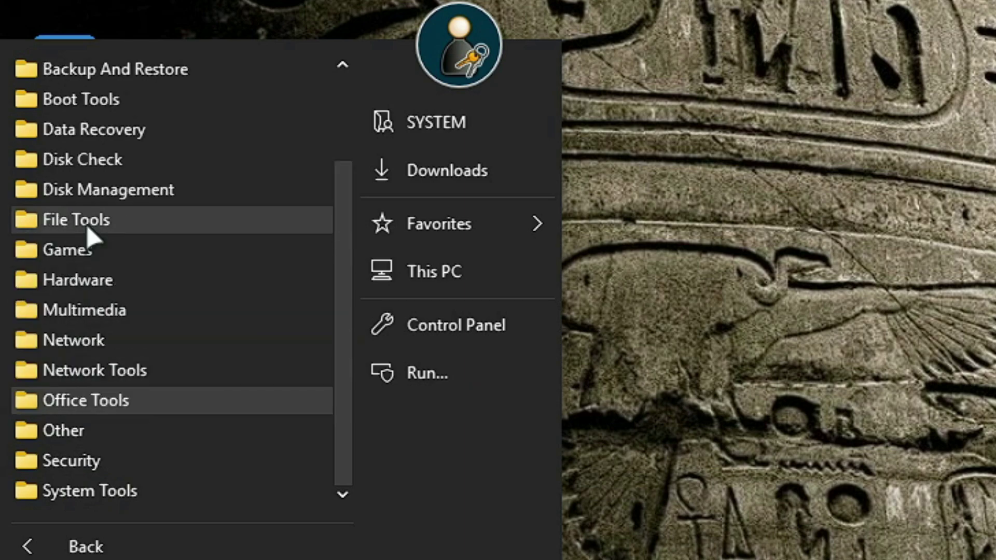
- Examine the full list of utilities in the Other folder, from 78RePack to WinNTSetup, and collapse it
{"action": "left_click", "coordinate": [73, 436]}
{"action": "scroll", "coordinate": [71, 444], "scroll_direction": "down", "scroll_amount": 1}
{"action": "scroll", "coordinate": [73, 436], "scroll_direction": "up", "scroll_amount": 1}
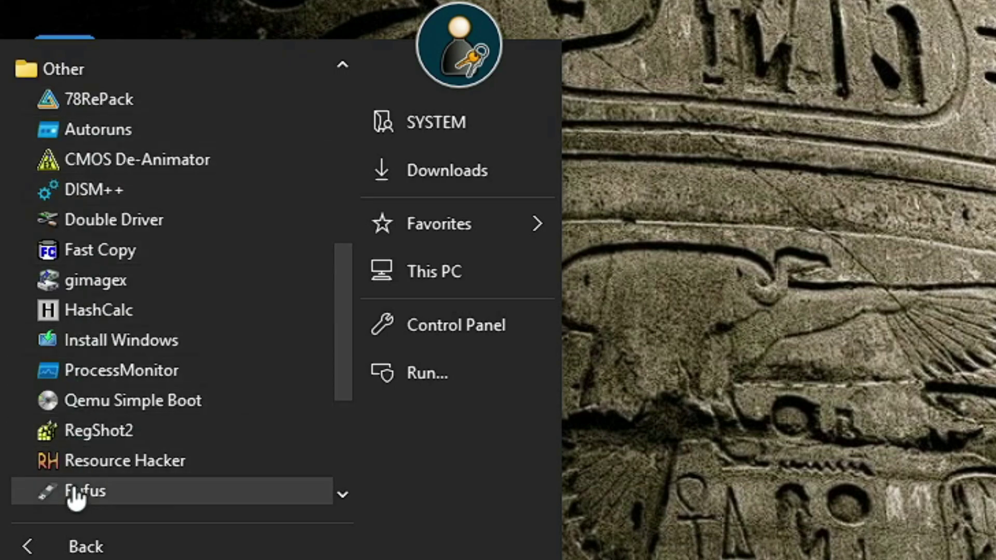
{"action": "scroll", "coordinate": [72, 499], "scroll_direction": "down", "scroll_amount": 1}
{"action": "scroll", "coordinate": [138, 467], "scroll_direction": "down", "scroll_amount": 2}
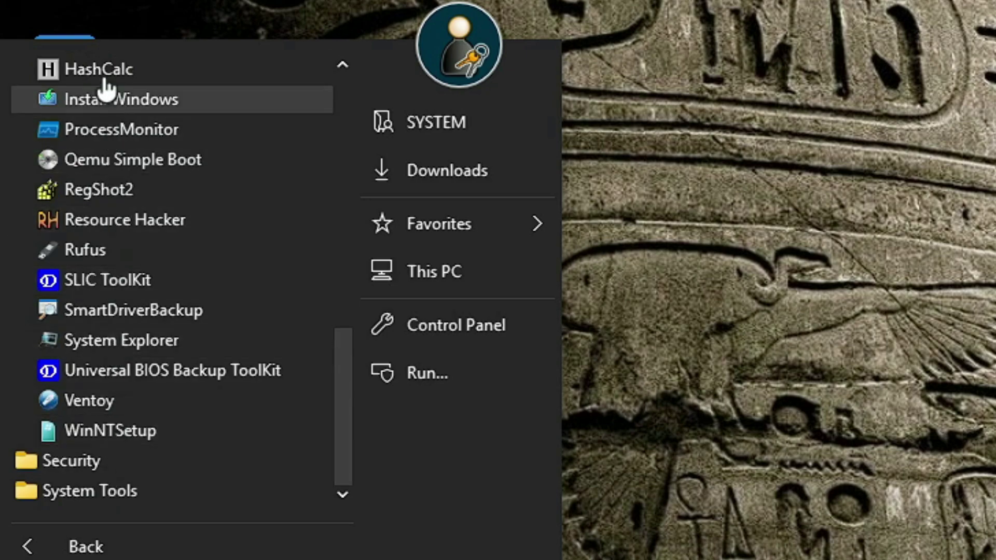
{"action": "scroll", "coordinate": [104, 76], "scroll_direction": "up", "scroll_amount": 1}
{"action": "scroll", "coordinate": [86, 207], "scroll_direction": "up", "scroll_amount": 1}
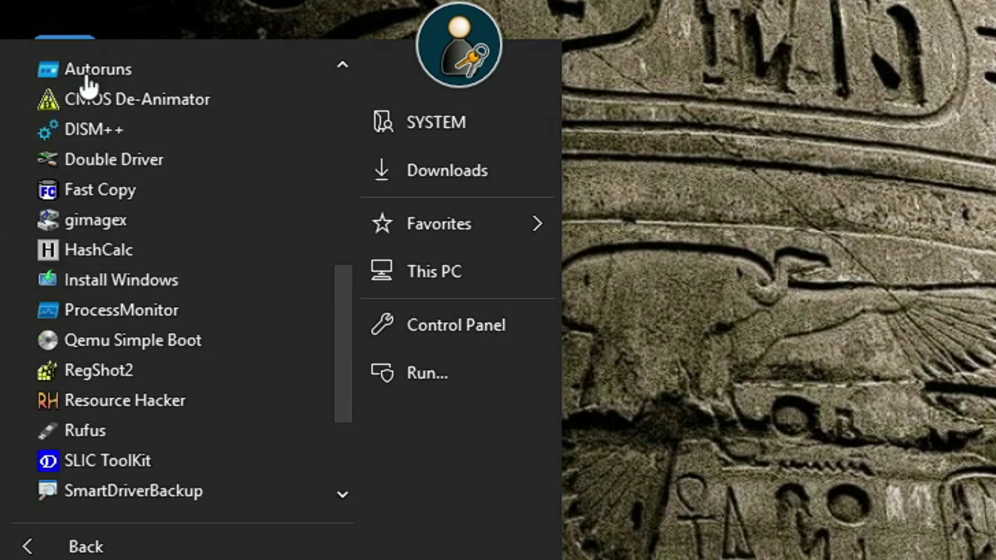
{"action": "scroll", "coordinate": [87, 125], "scroll_direction": "up", "scroll_amount": 1}
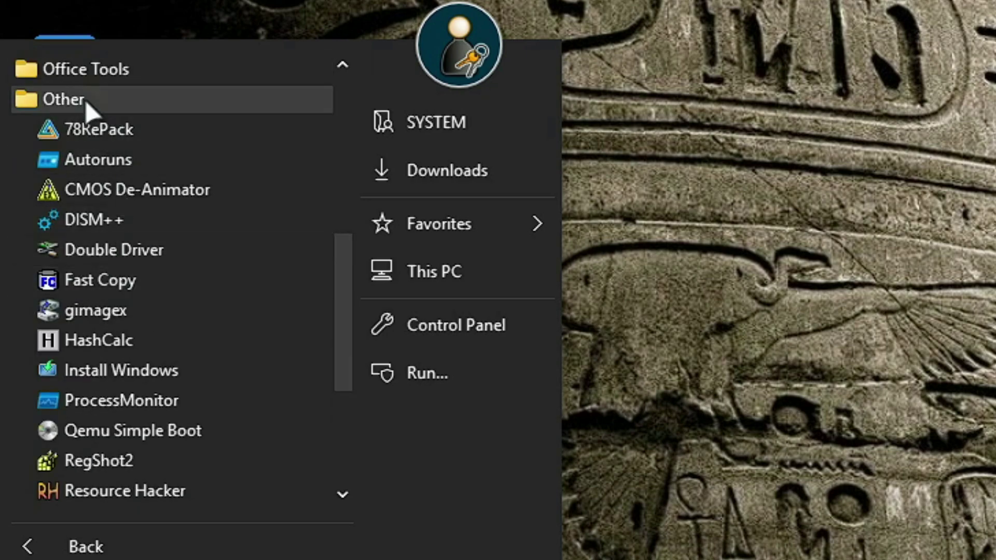
{"action": "left_click", "coordinate": [88, 101]}
- Look through the Security and System Tools folders, collapsing each one, and return to the desktop
{"action": "left_click", "coordinate": [63, 465]}
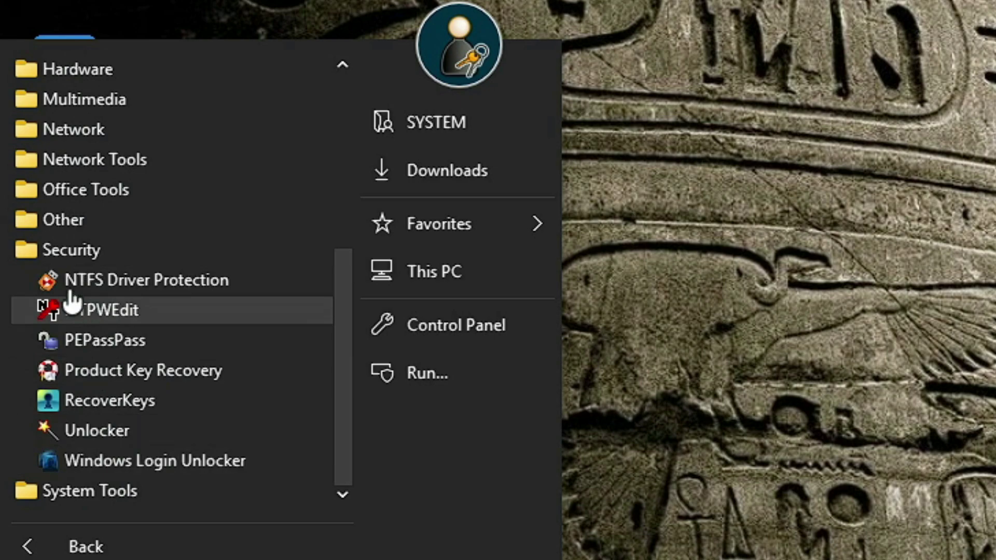
{"action": "left_click", "coordinate": [71, 254]}
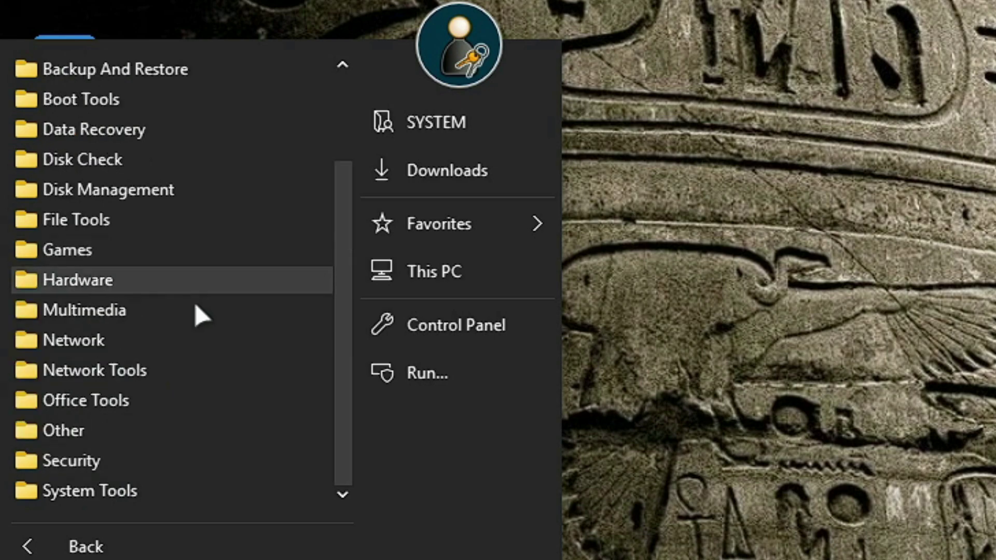
{"action": "left_click", "coordinate": [89, 491]}
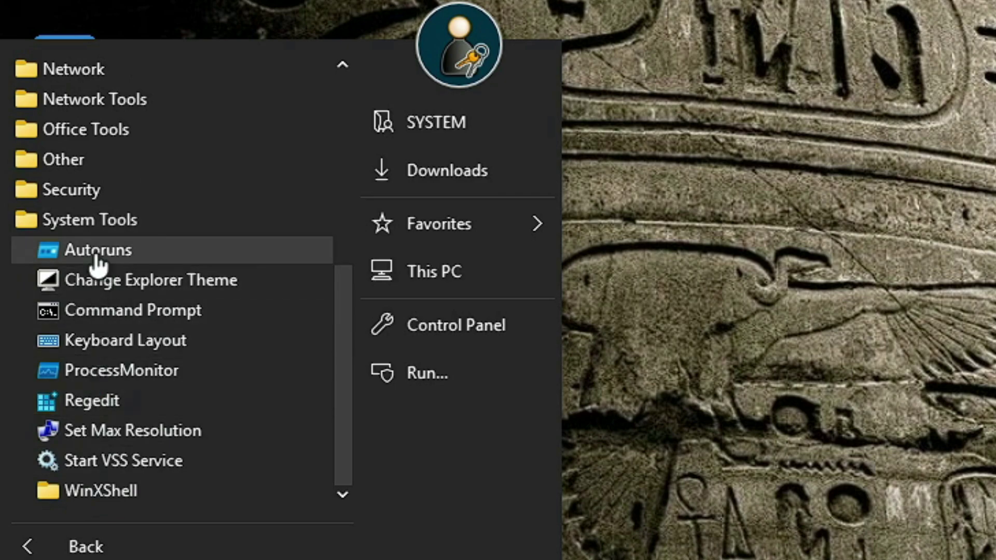
{"action": "left_click", "coordinate": [79, 227]}
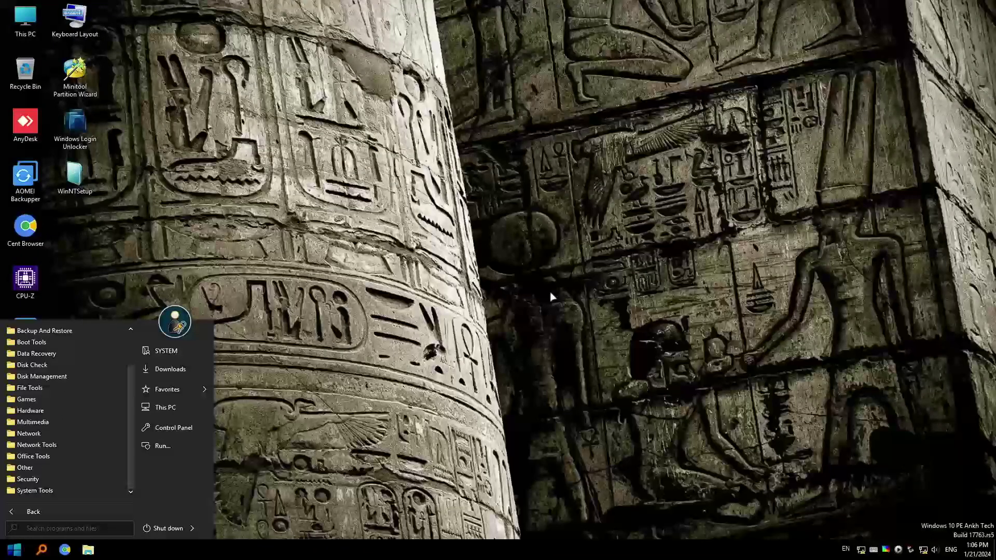
{"action": "left_click", "coordinate": [550, 293]}
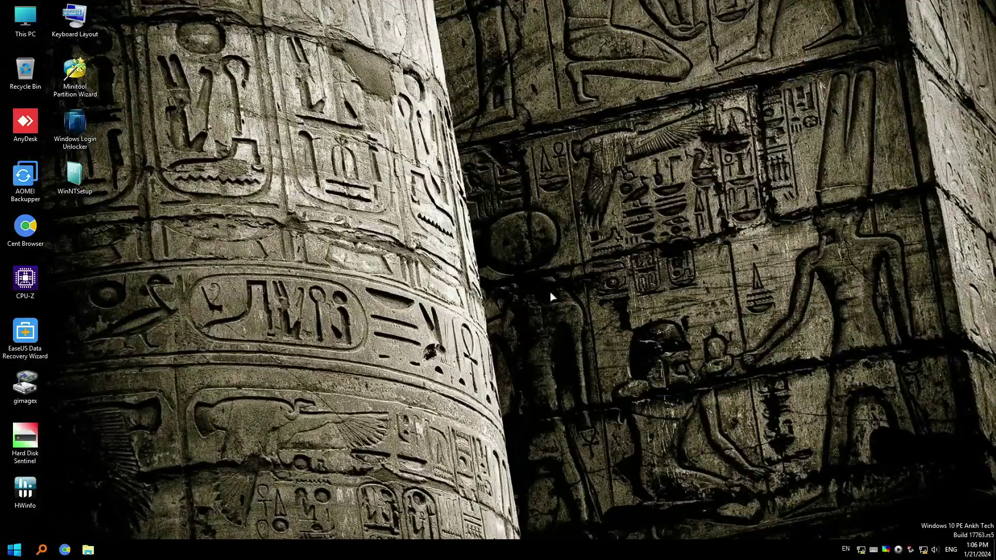